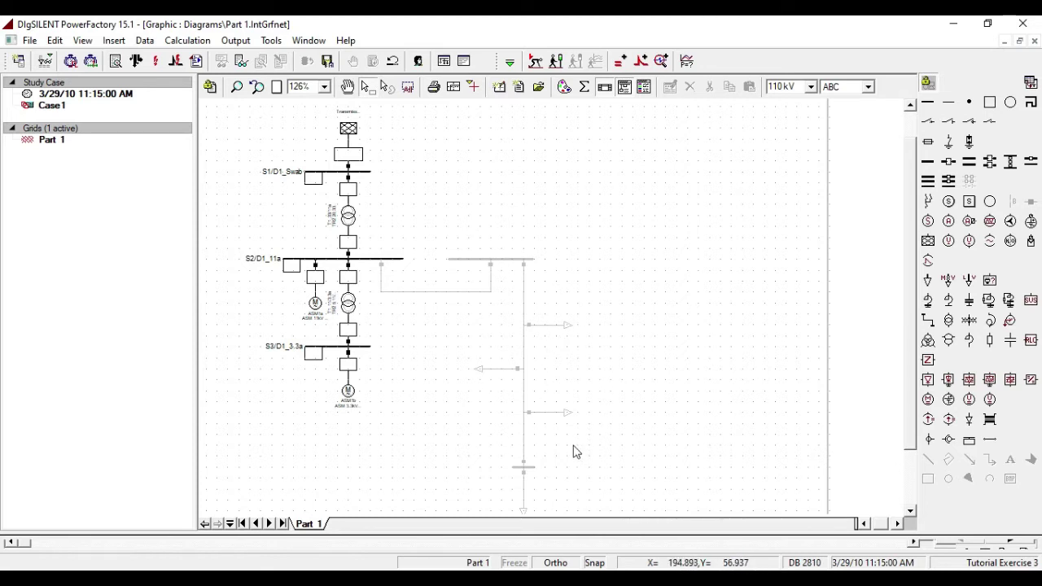
# - Open the Data Manager to view the projects, with Tutorial Exercise 3 active
pyautogui.click(18, 62)
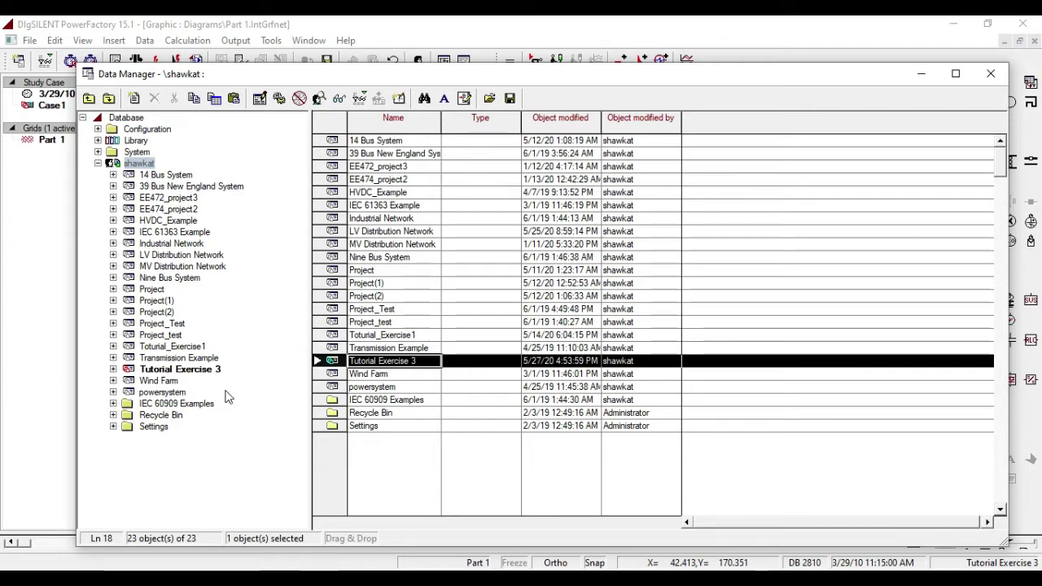
# - Browse Tutorial Exercise 3 > Network Model > Network Data to list the Part 1 grid elements
pyautogui.click(113, 370)
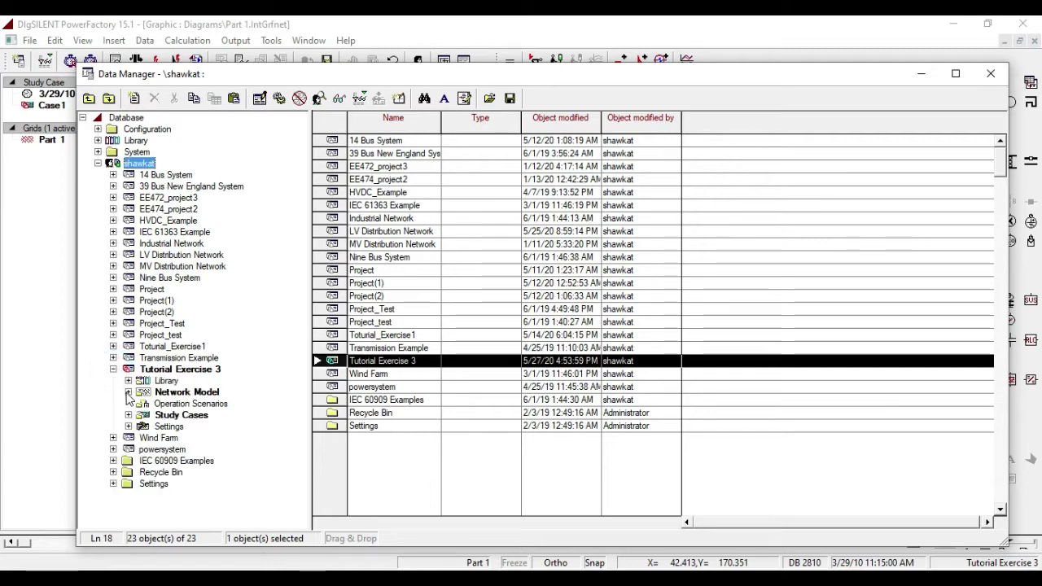
pyautogui.click(128, 392)
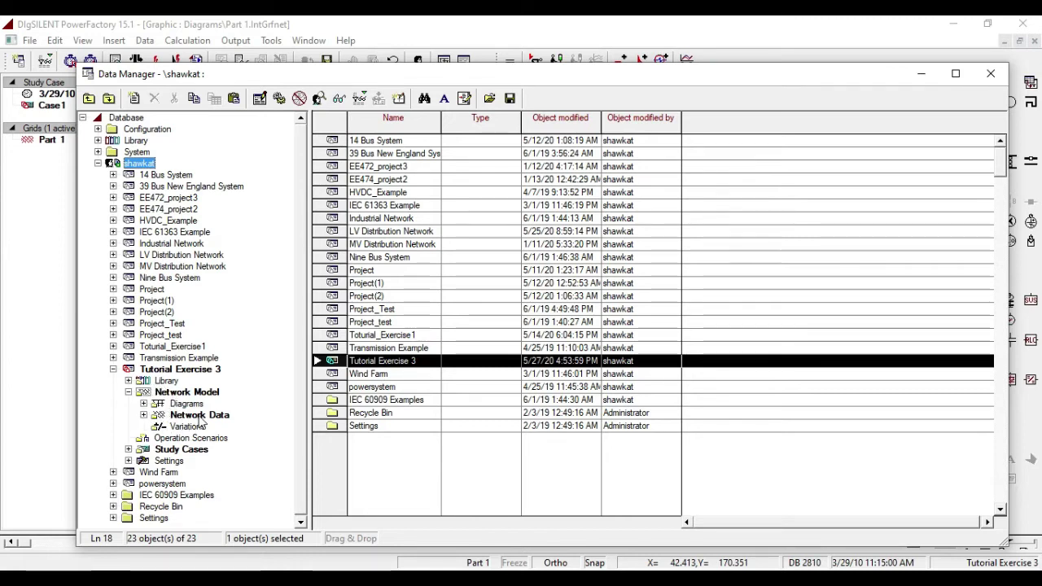
pyautogui.click(144, 415)
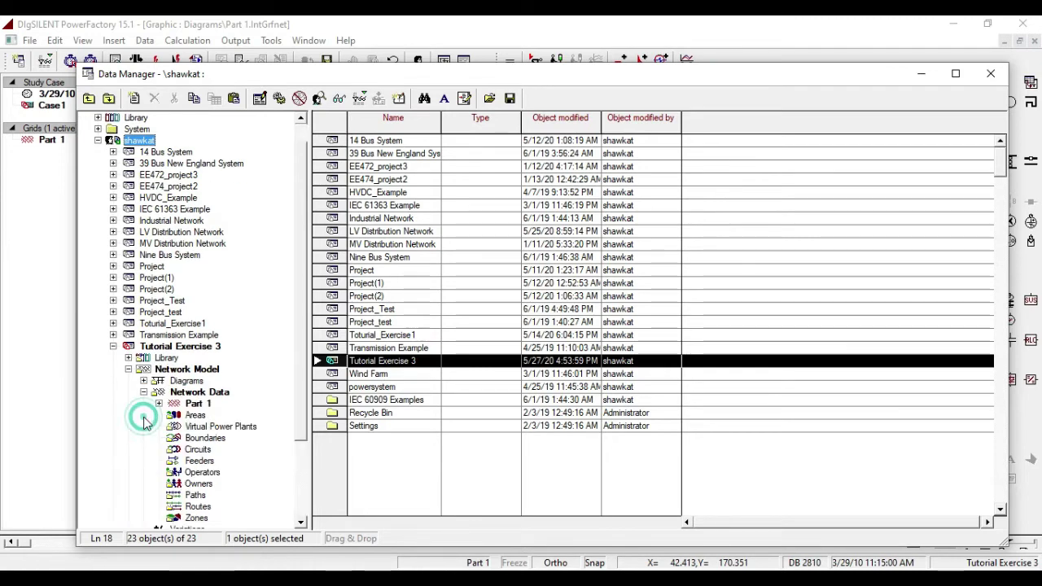
pyautogui.click(194, 404)
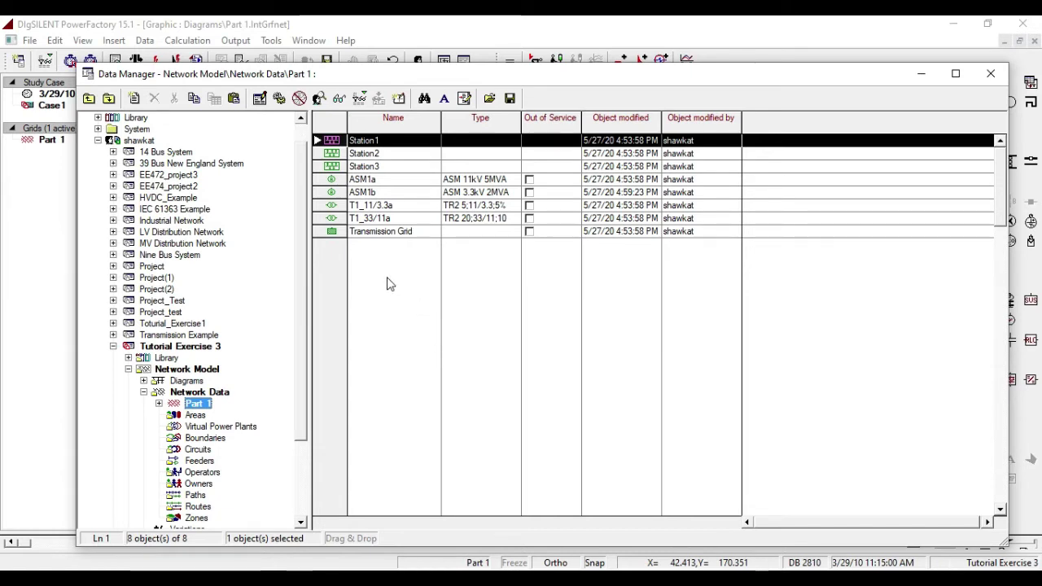
# - Review transformer T1_11/3.3a's properties, accept them, and close the Data Manager
pyautogui.doubleClick(332, 206)
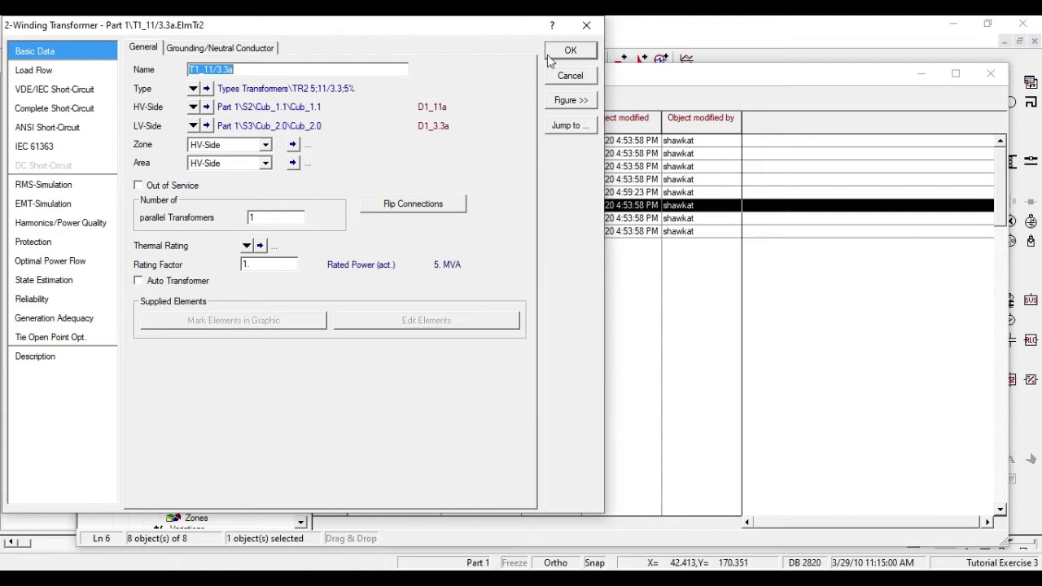
pyautogui.click(572, 49)
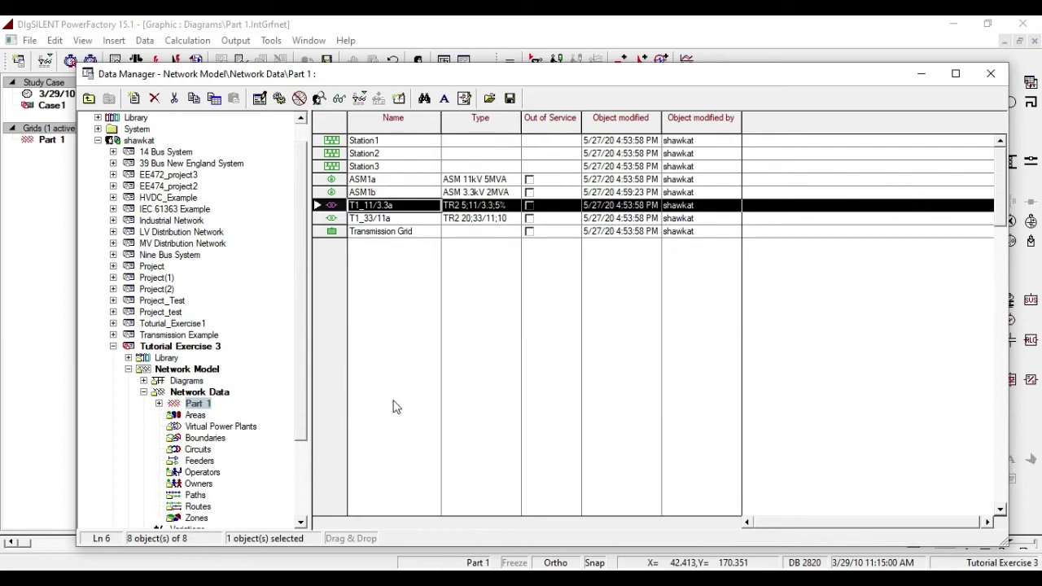
pyautogui.click(992, 75)
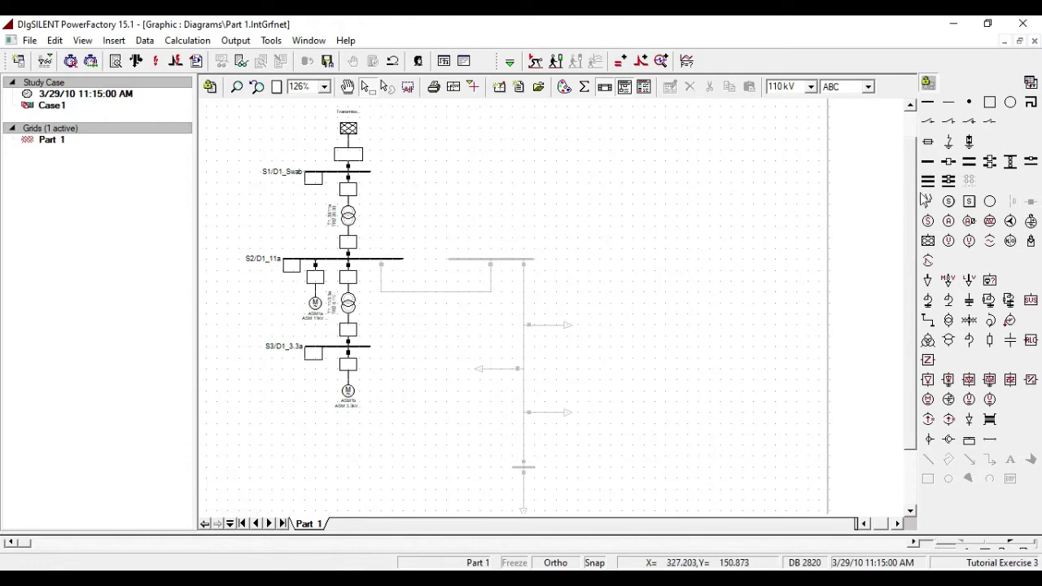
# - Place a single busbar substation right of S2/D1_11a with busbar type Bar 11kV
pyautogui.click(929, 163)
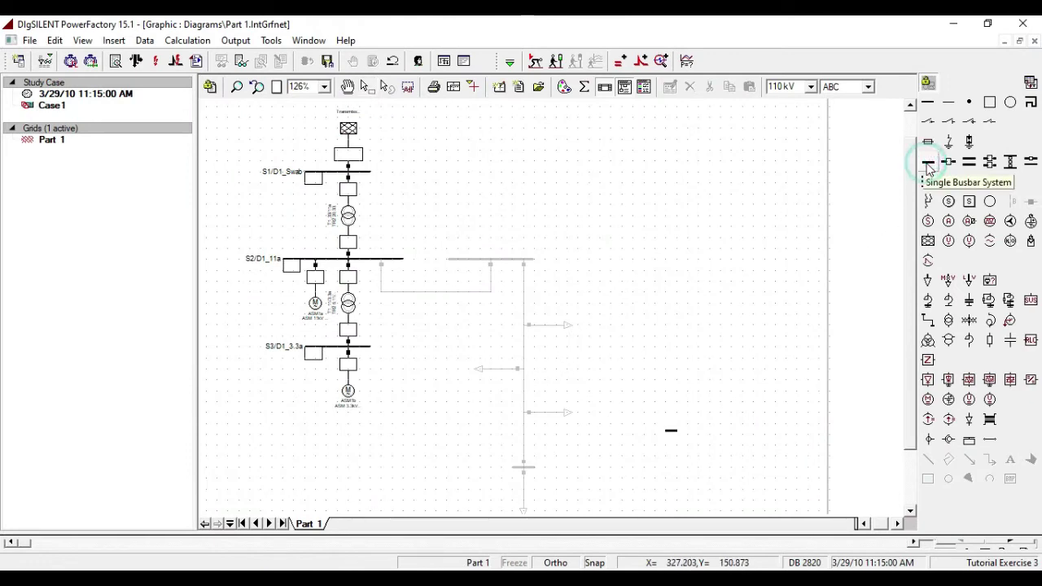
pyautogui.click(458, 267)
pyautogui.doubleClick(488, 260)
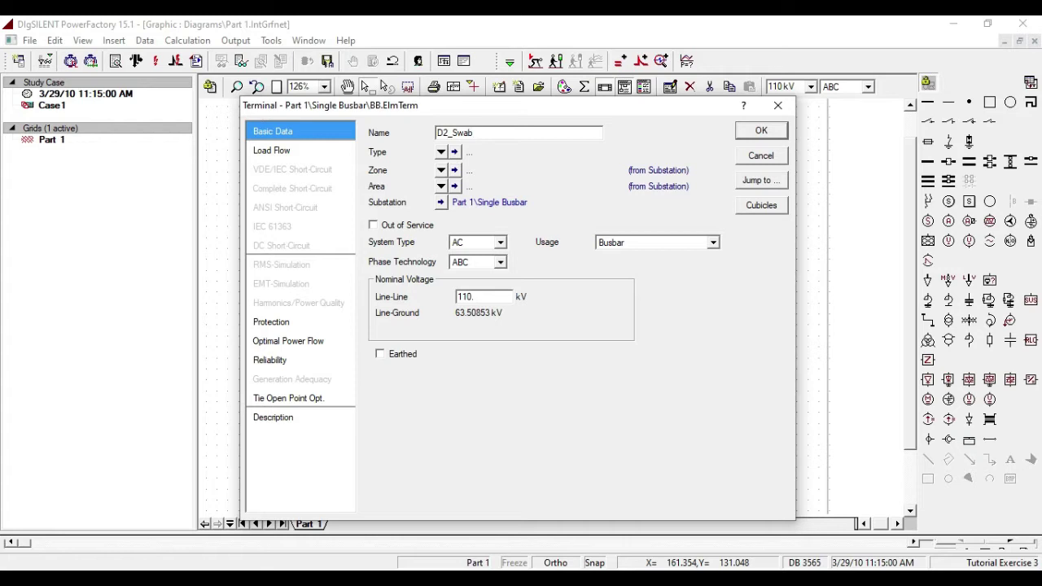
pyautogui.click(440, 151)
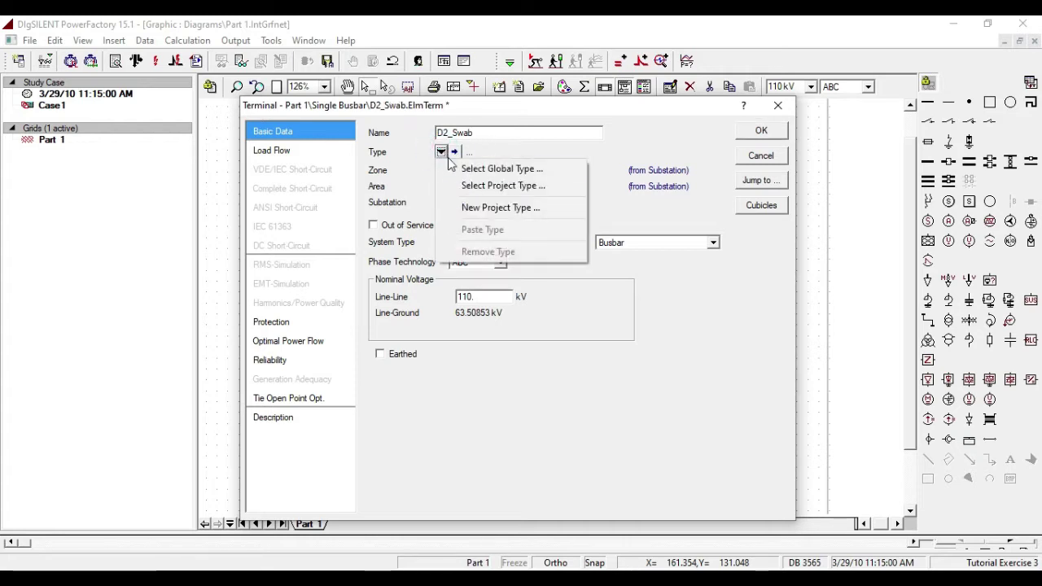
pyautogui.click(471, 186)
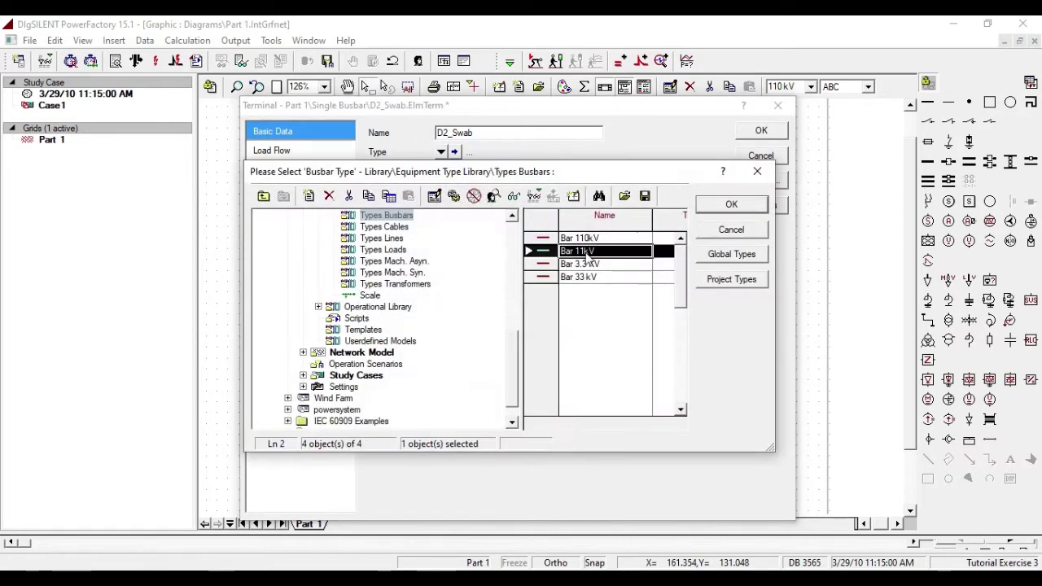
pyautogui.click(732, 205)
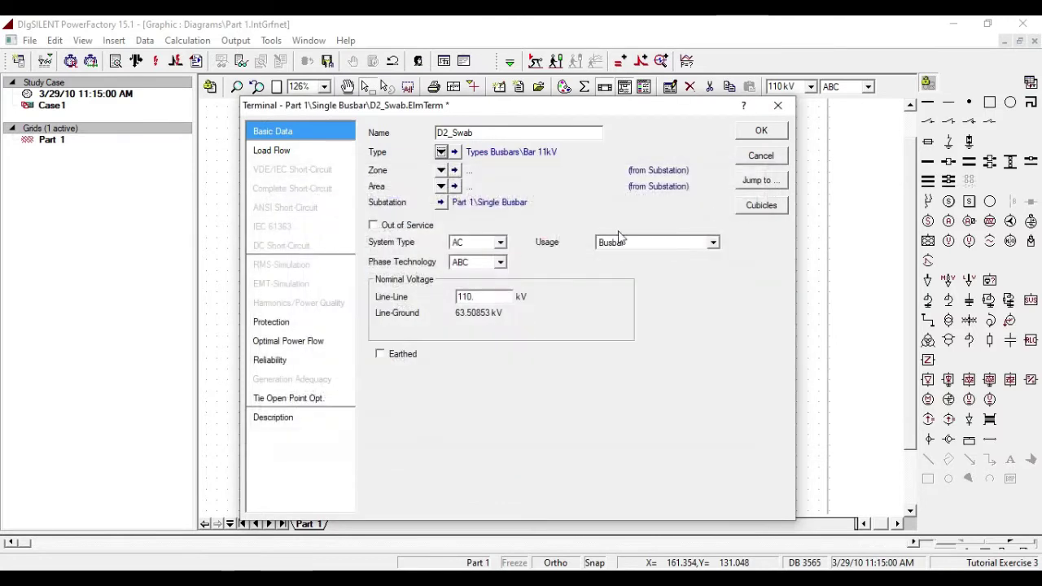
# - Set its line-line voltage to 11 kV, name the substation Station4, and accept the voltage update
pyautogui.doubleClick(479, 298)
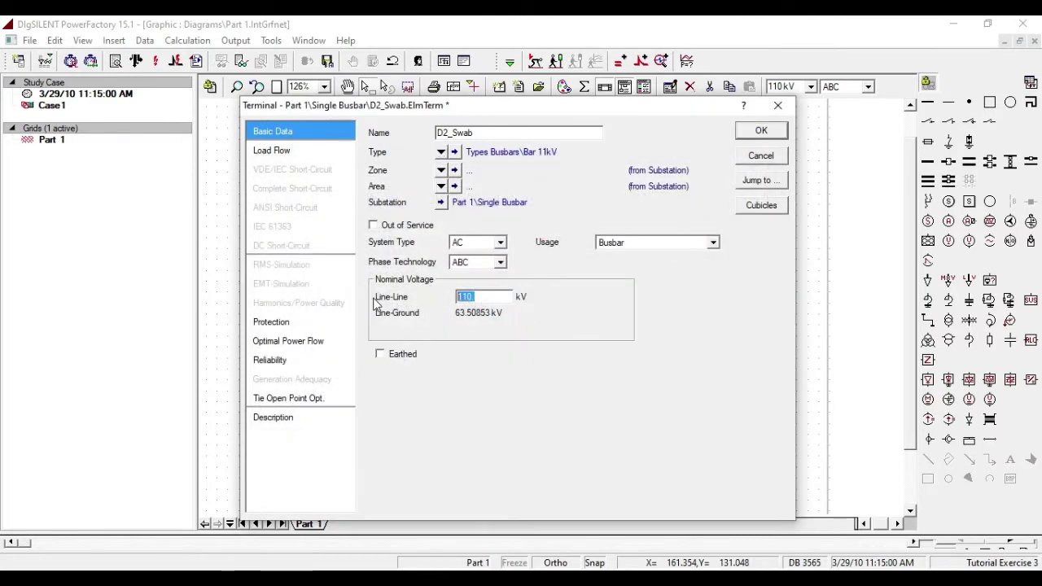
pyautogui.write('11')
pyautogui.click(441, 203)
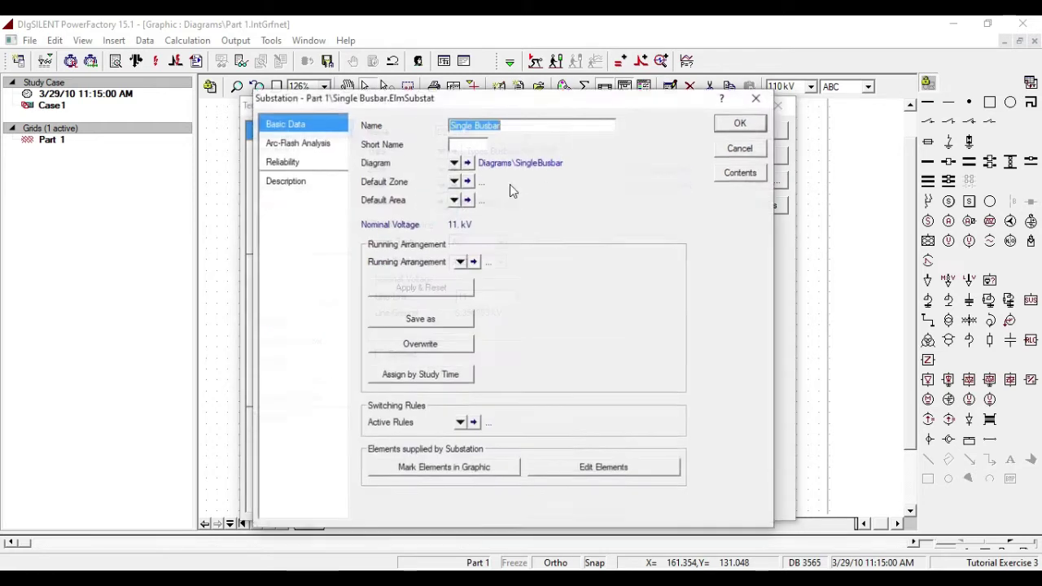
pyautogui.write('Stat')
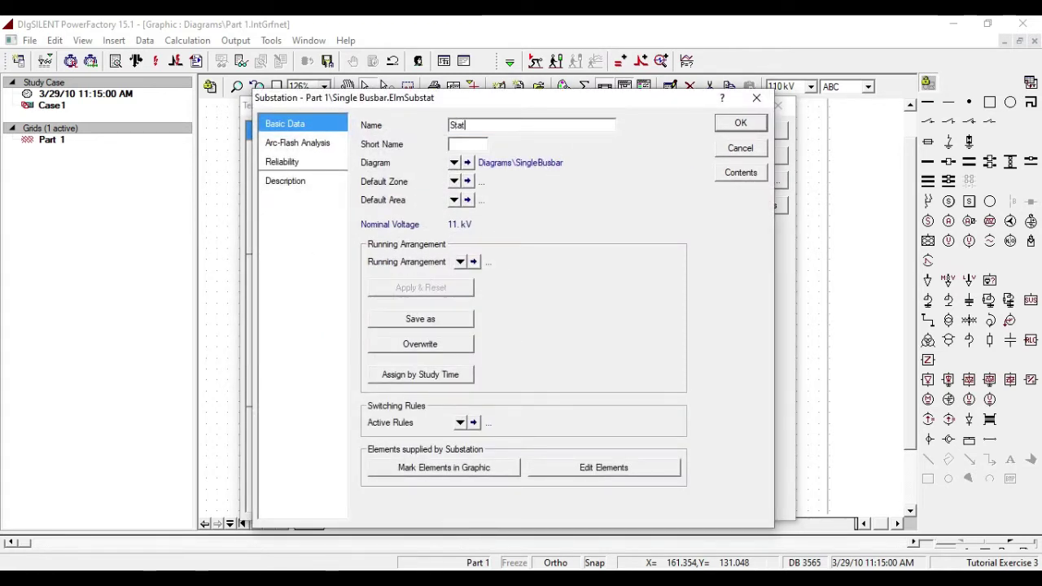
pyautogui.write('ion4')
pyautogui.press('Tab')
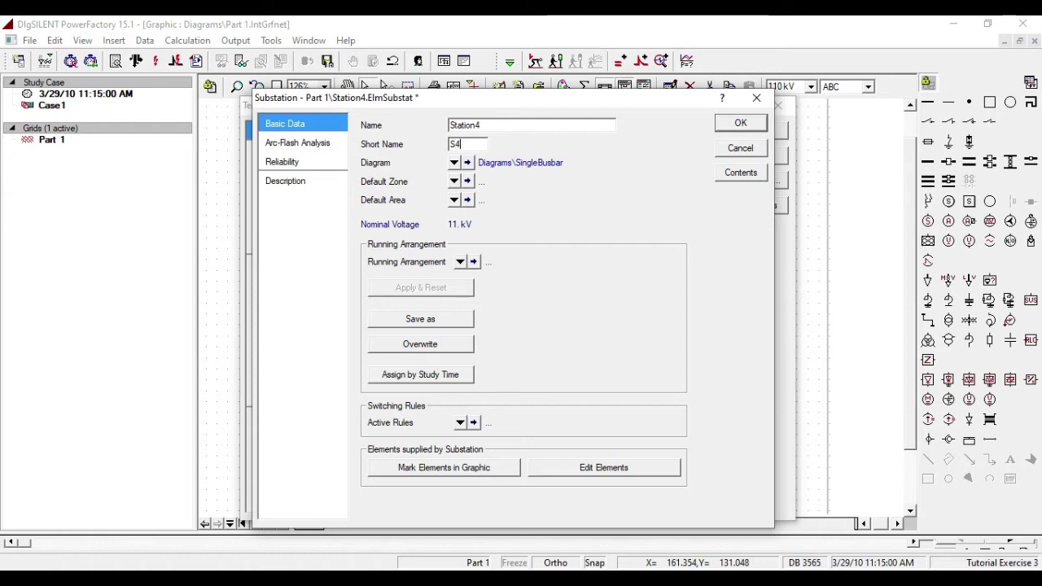
pyautogui.click(741, 123)
pyautogui.click(491, 343)
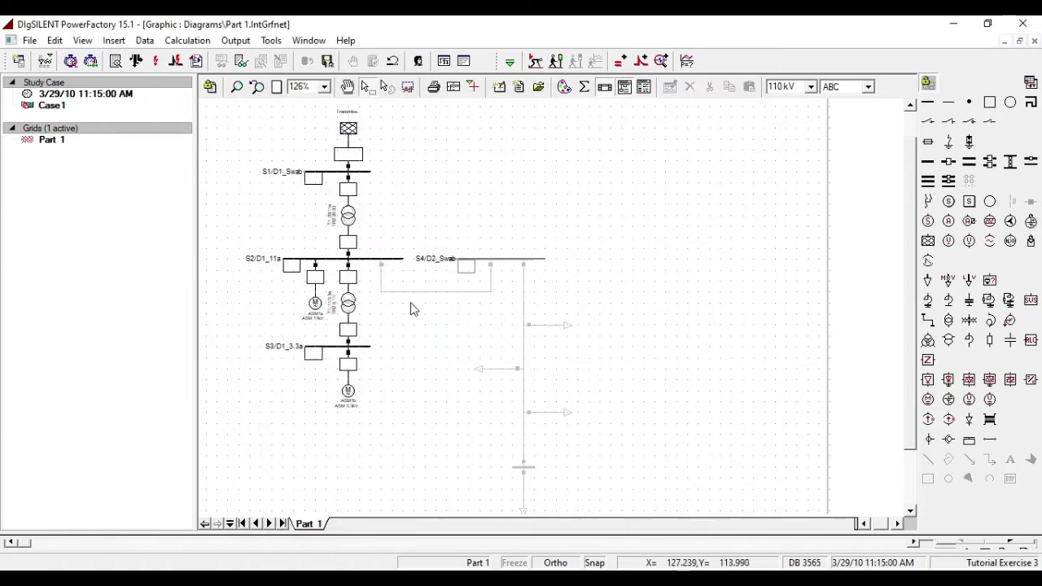
# - Draw a line from a free S2 bay on D1_11a, with one bend, to bay 1 of D2_Swab
pyautogui.click(929, 321)
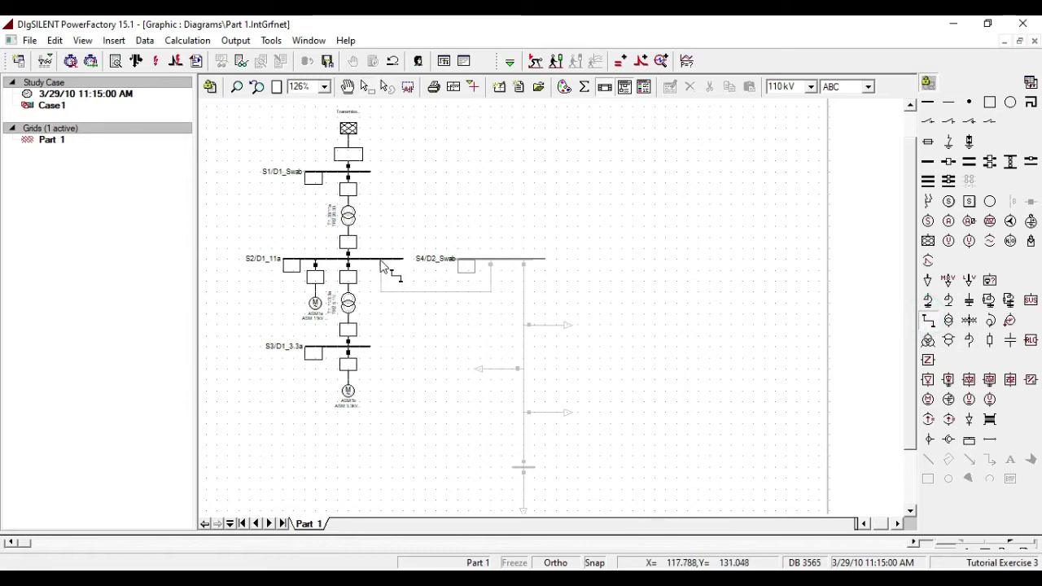
pyautogui.click(380, 265)
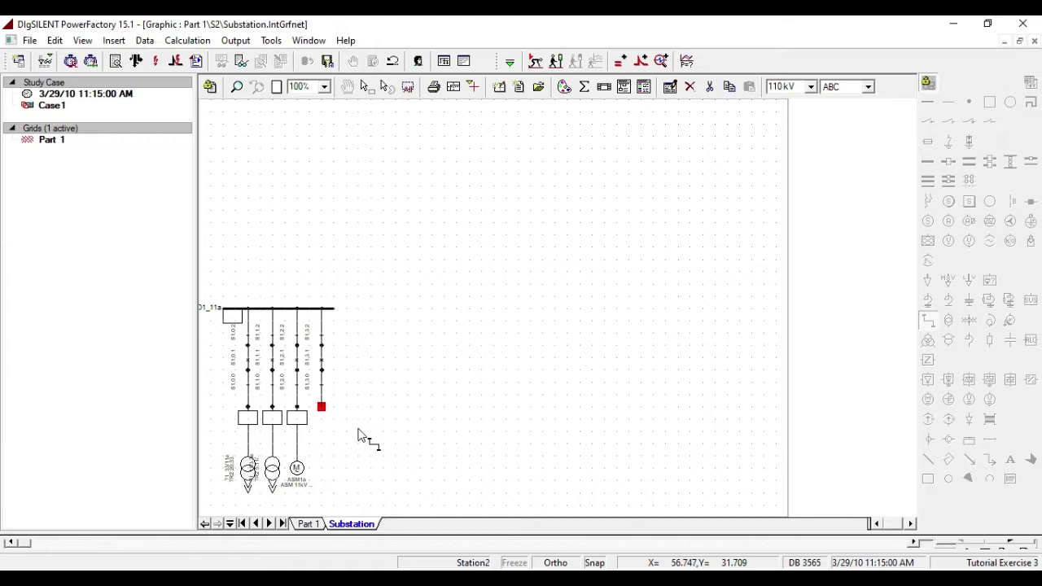
pyautogui.click(321, 409)
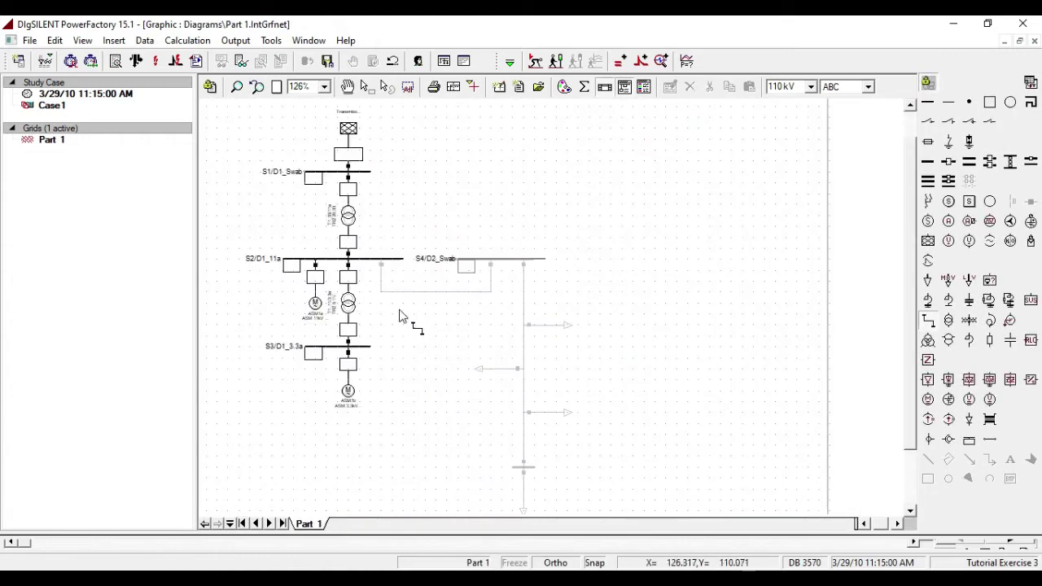
pyautogui.click(381, 290)
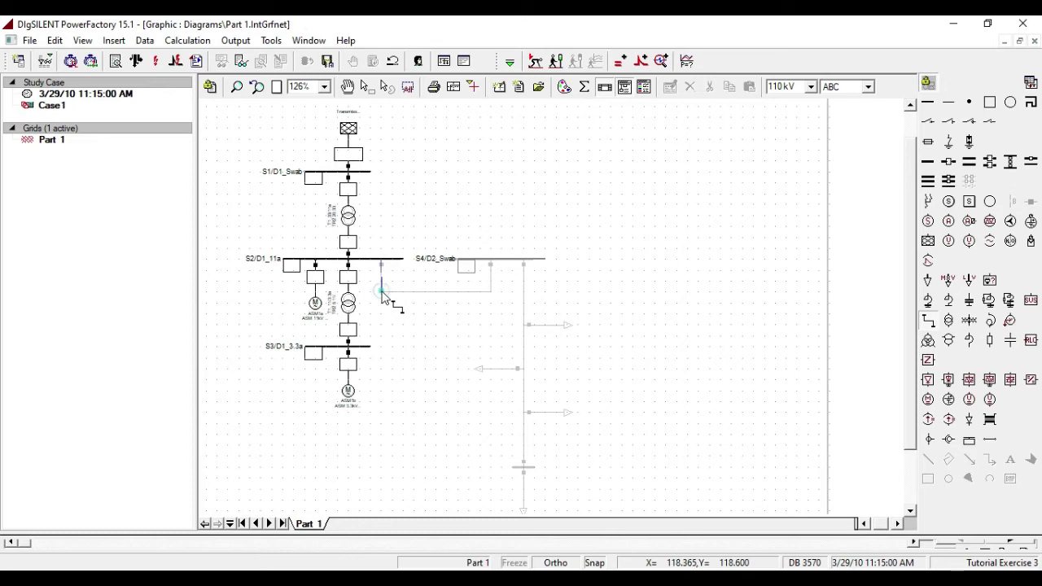
pyautogui.click(491, 274)
pyautogui.click(492, 262)
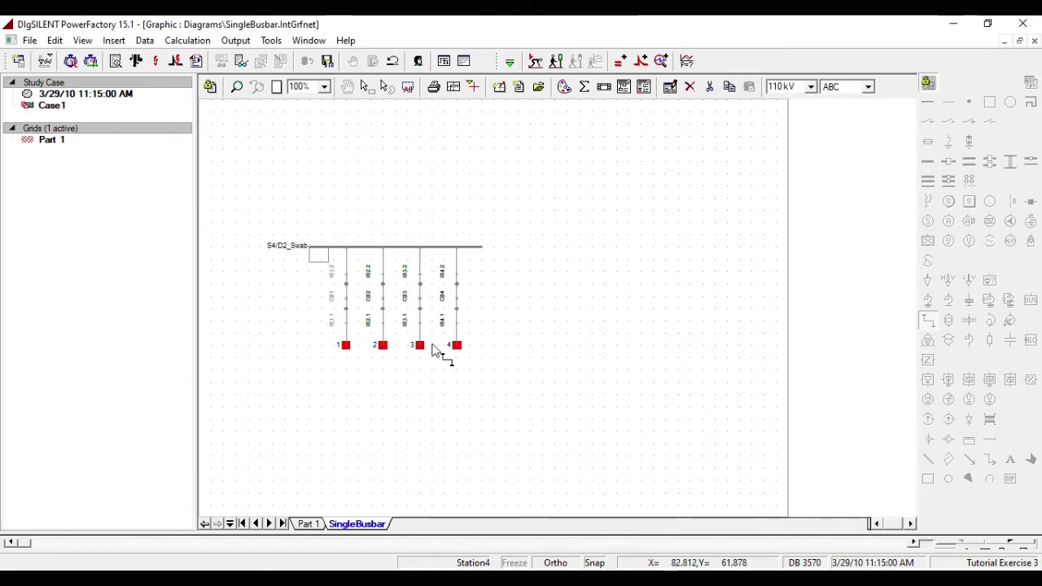
pyautogui.click(352, 346)
pyautogui.click(470, 302)
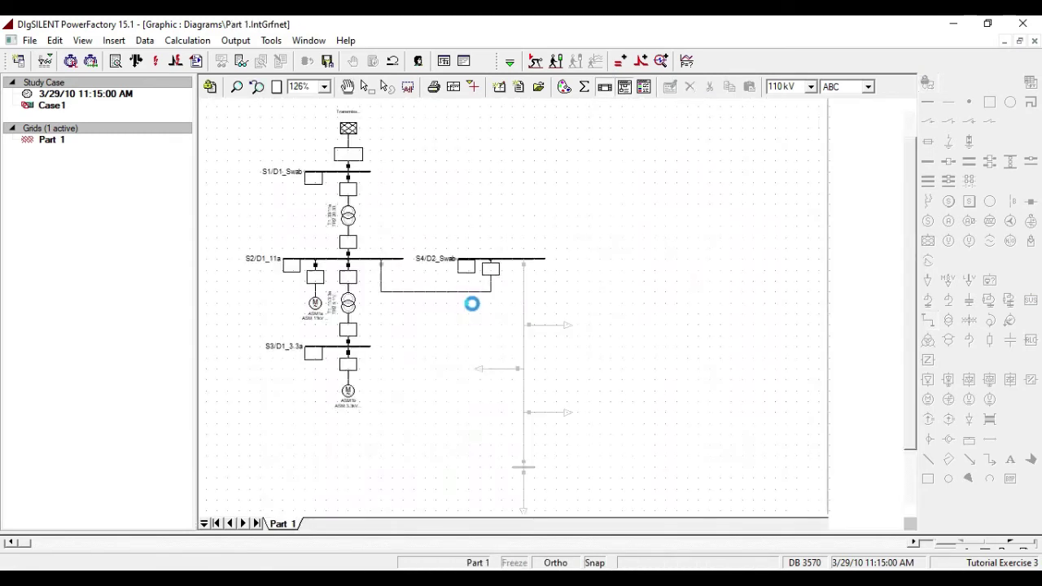
# - Name the new line L1_swab and give it type Cable 11kV800A with a 3 km length
pyautogui.click(453, 294)
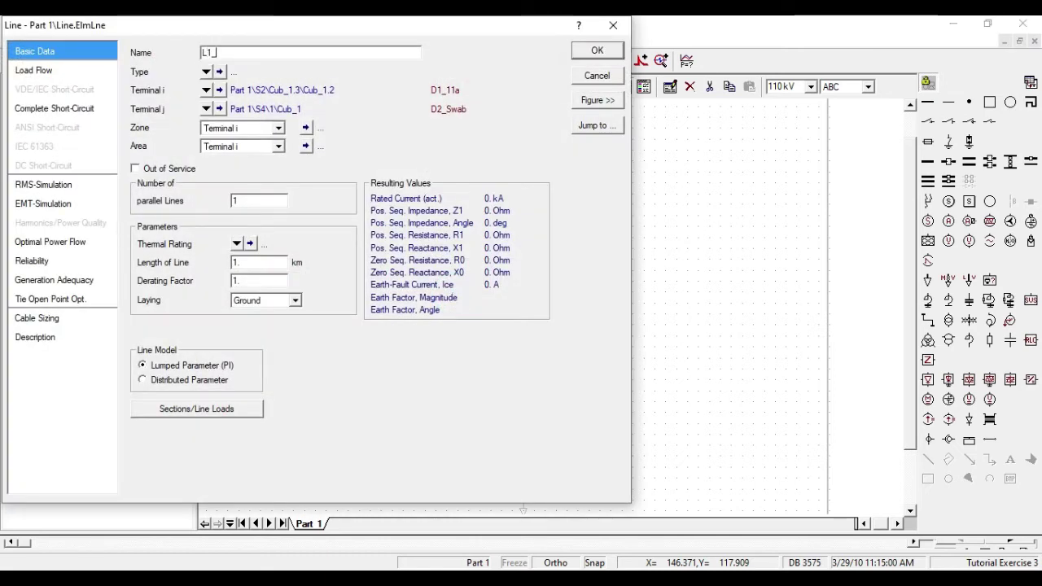
pyautogui.write('L1_swab')
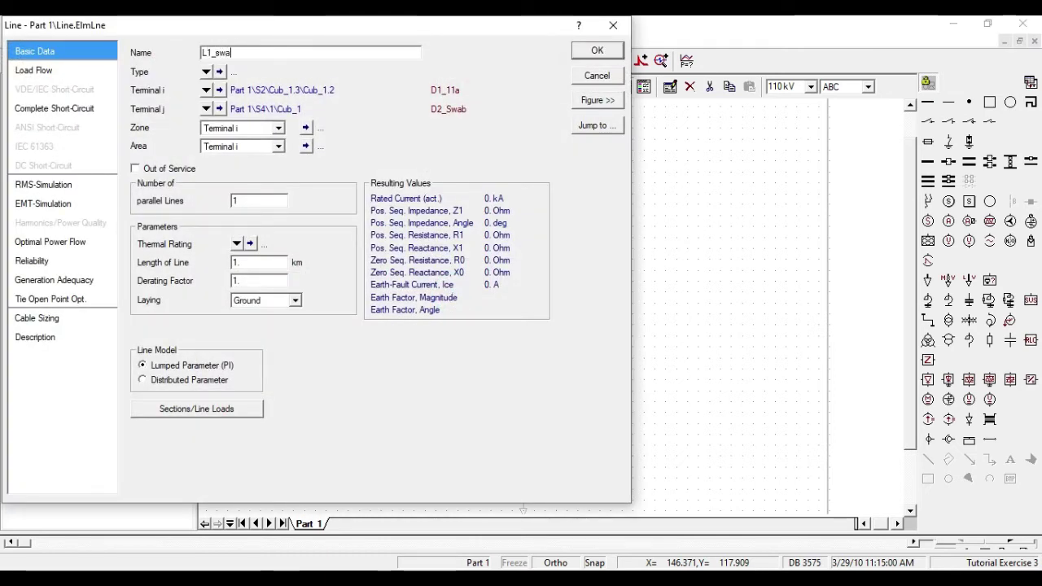
pyautogui.click(206, 72)
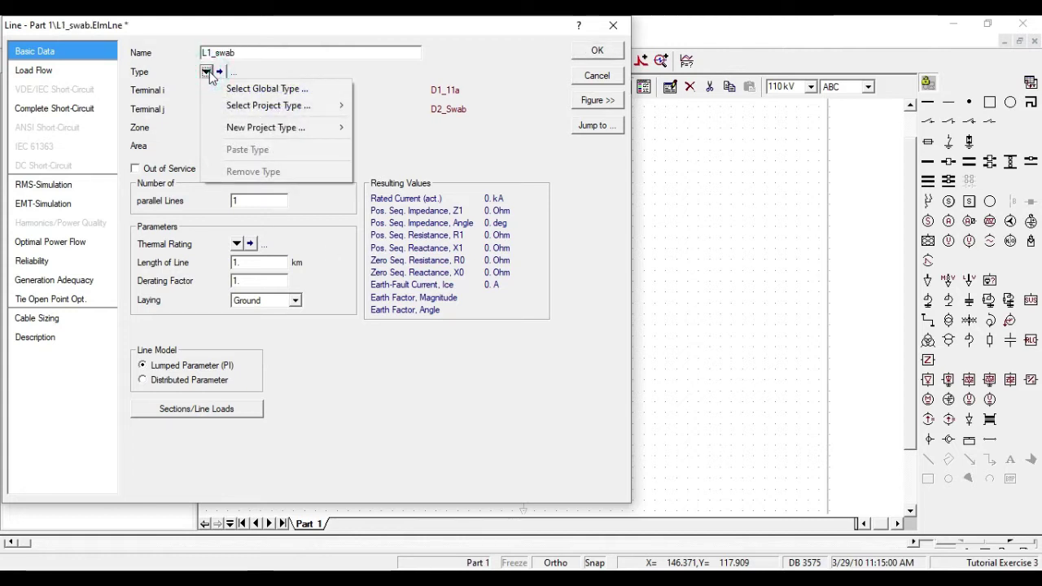
pyautogui.moveTo(291, 107)
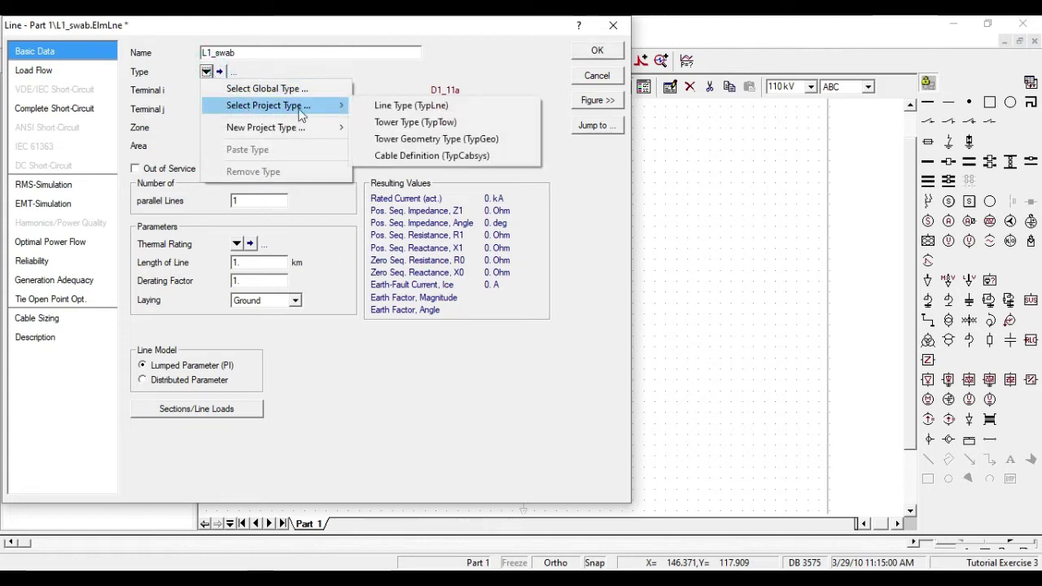
pyautogui.click(427, 113)
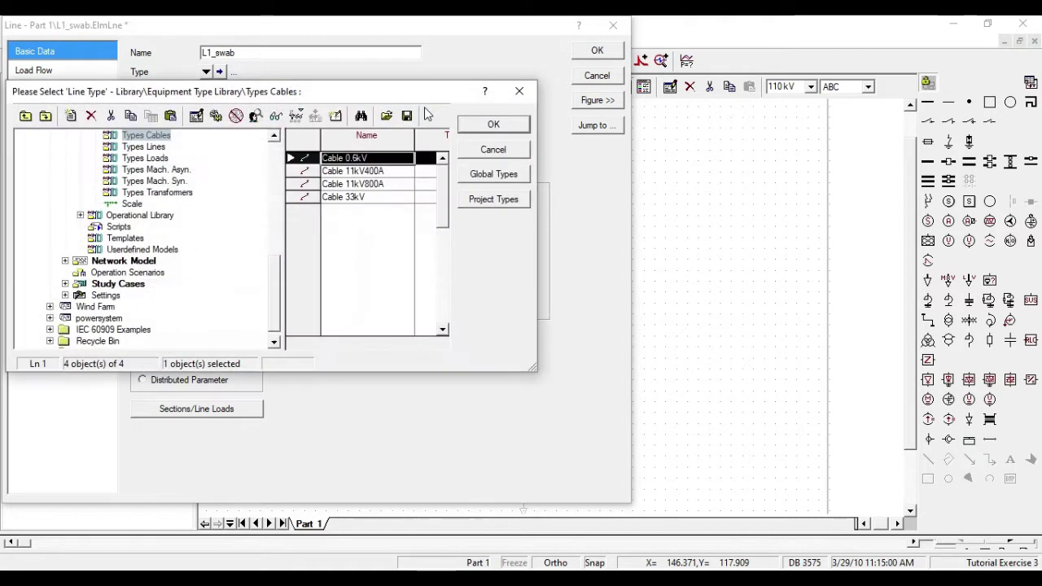
pyautogui.click(367, 171)
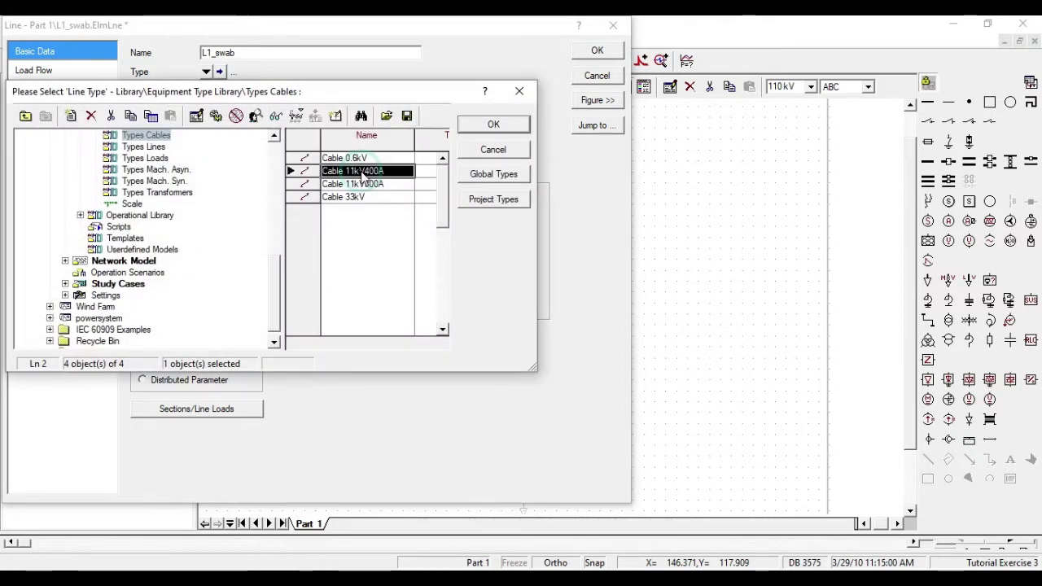
pyautogui.click(366, 185)
pyautogui.click(492, 126)
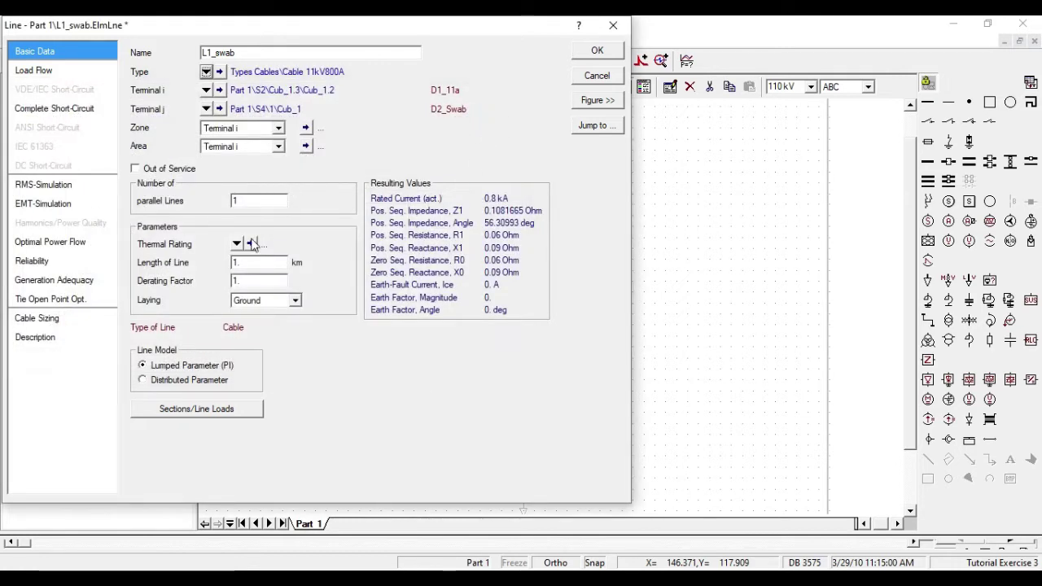
pyautogui.doubleClick(272, 262)
pyautogui.write('3')
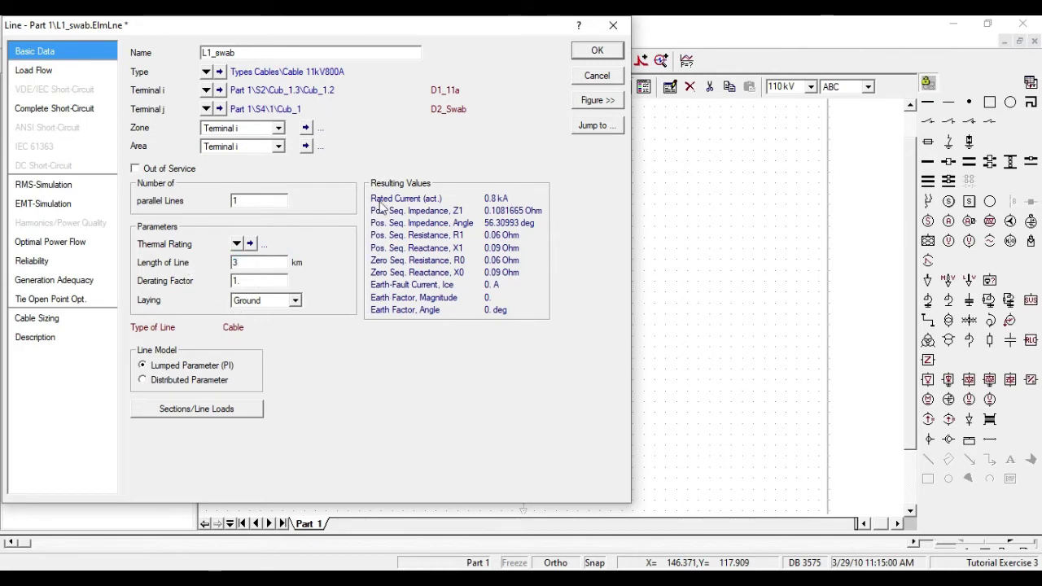
pyautogui.click(597, 51)
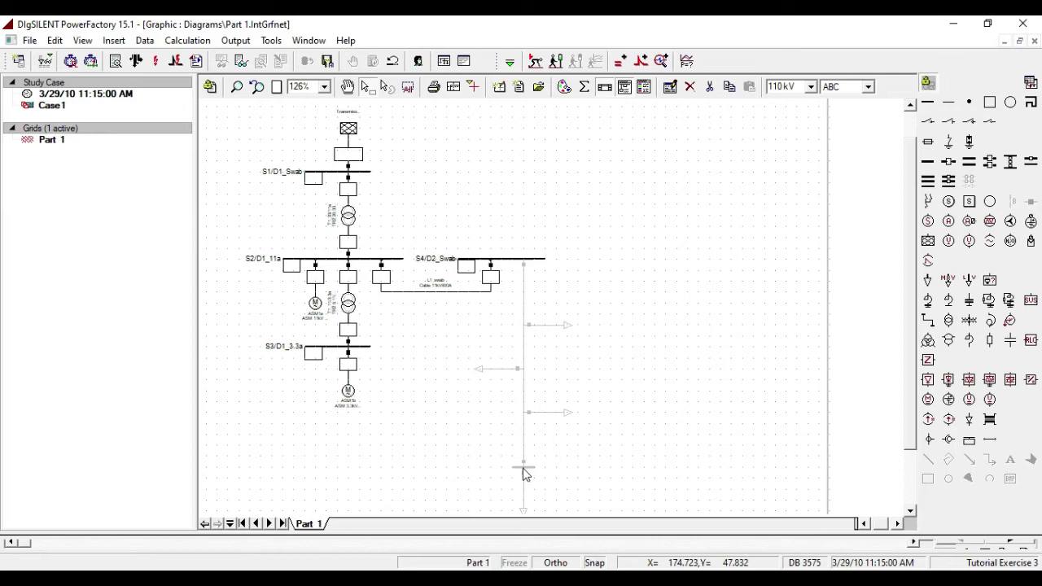
# - Place busbar D1_reut below the vertical line, typed Bar 11kV with 11 kV line-line voltage
pyautogui.click(949, 102)
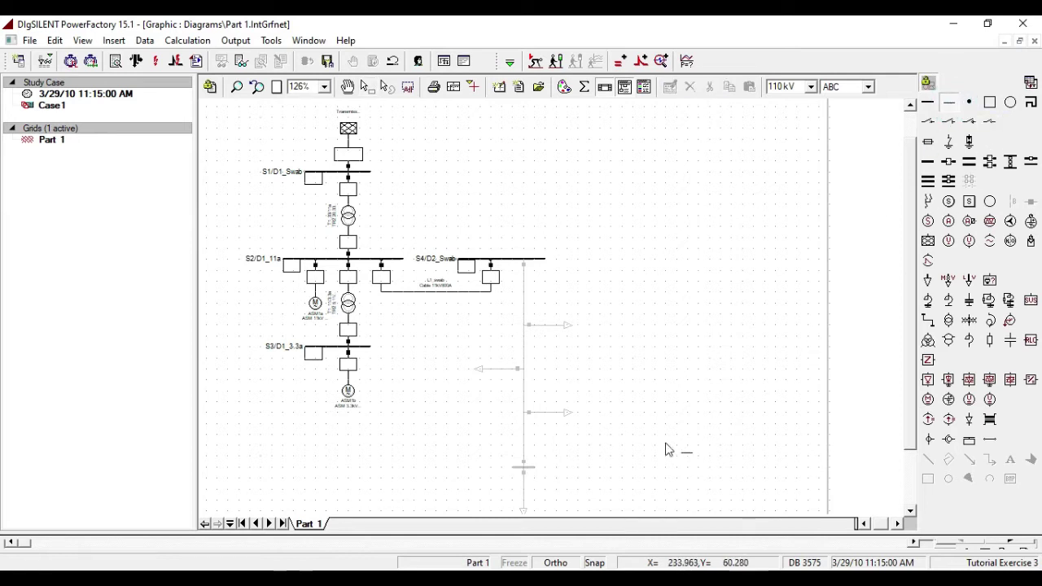
pyautogui.click(525, 469)
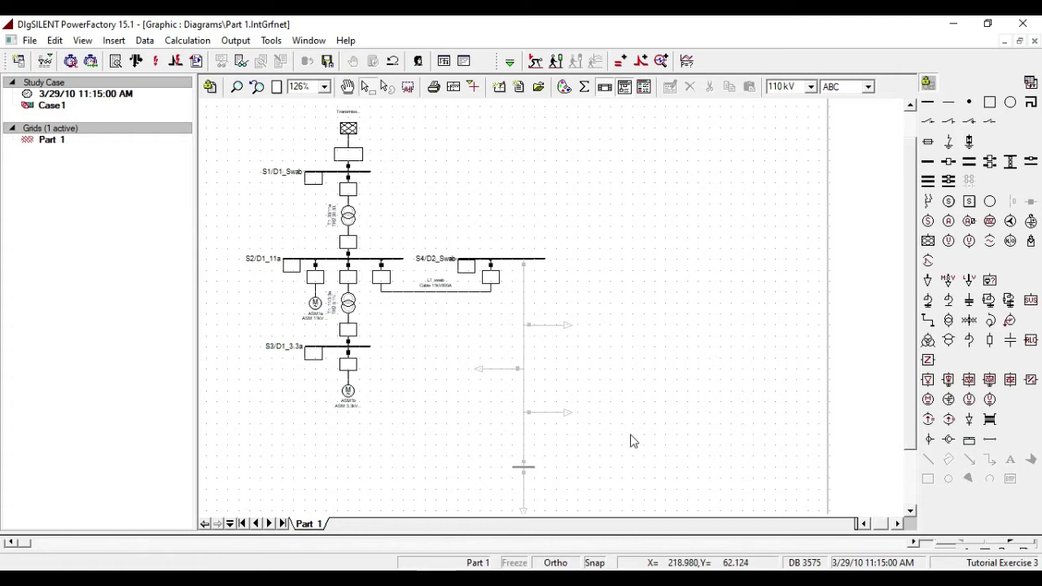
pyautogui.doubleClick(529, 467)
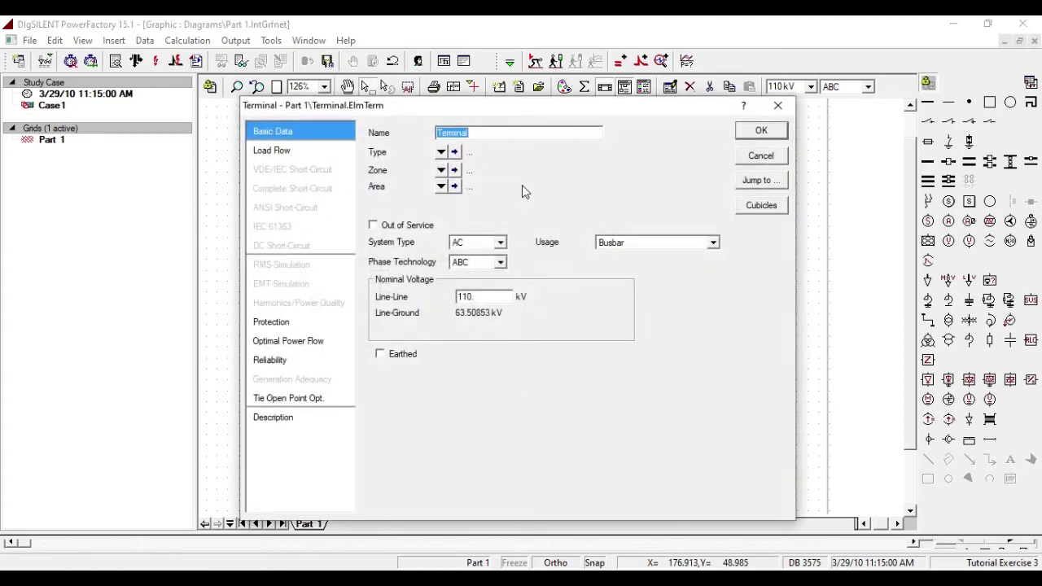
pyautogui.write('D1_reut')
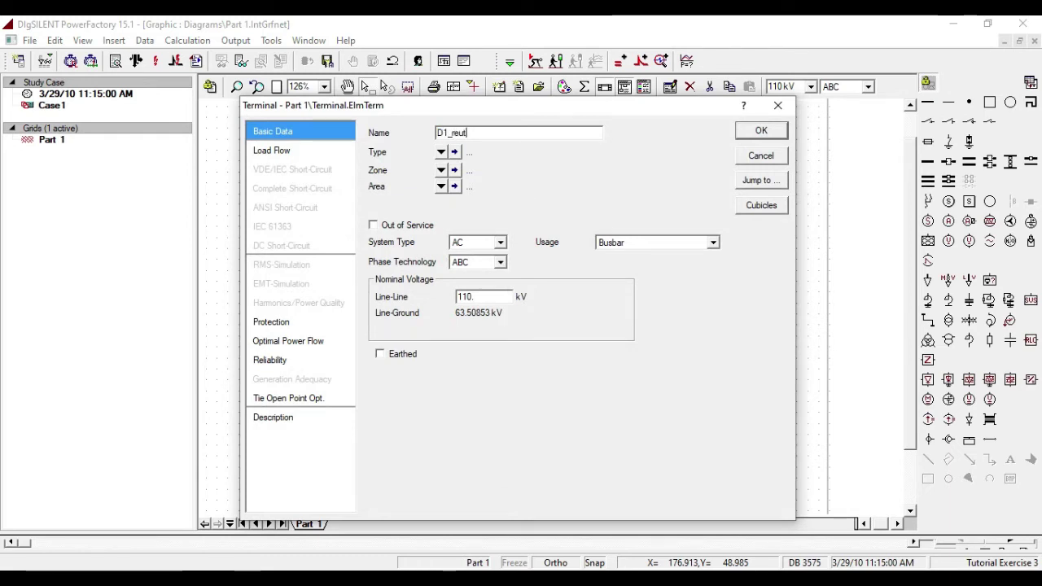
pyautogui.click(440, 151)
pyautogui.click(466, 185)
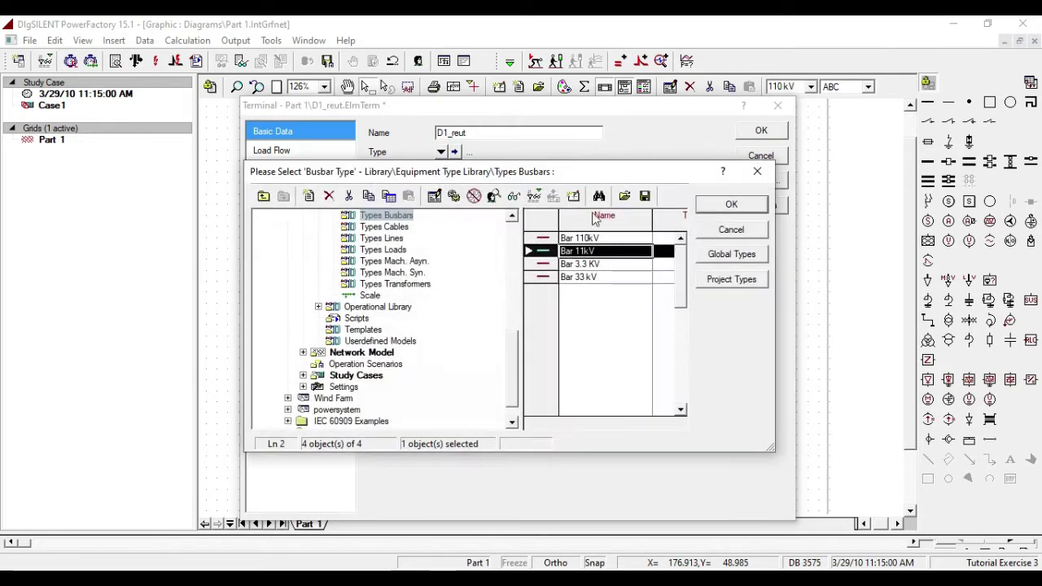
pyautogui.click(731, 204)
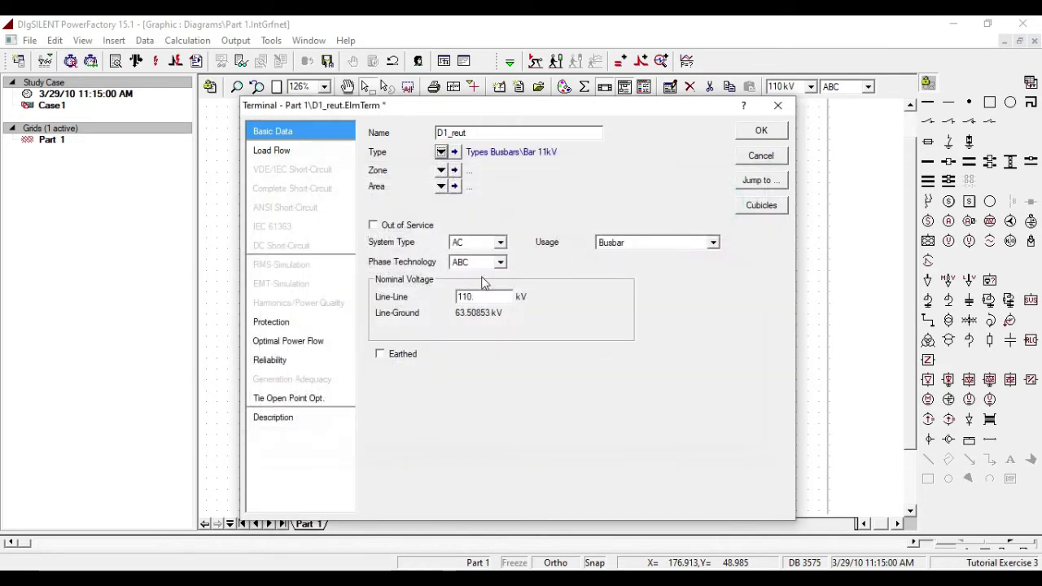
pyautogui.click(485, 298)
pyautogui.moveTo(472, 298); pyautogui.dragTo(411, 308)
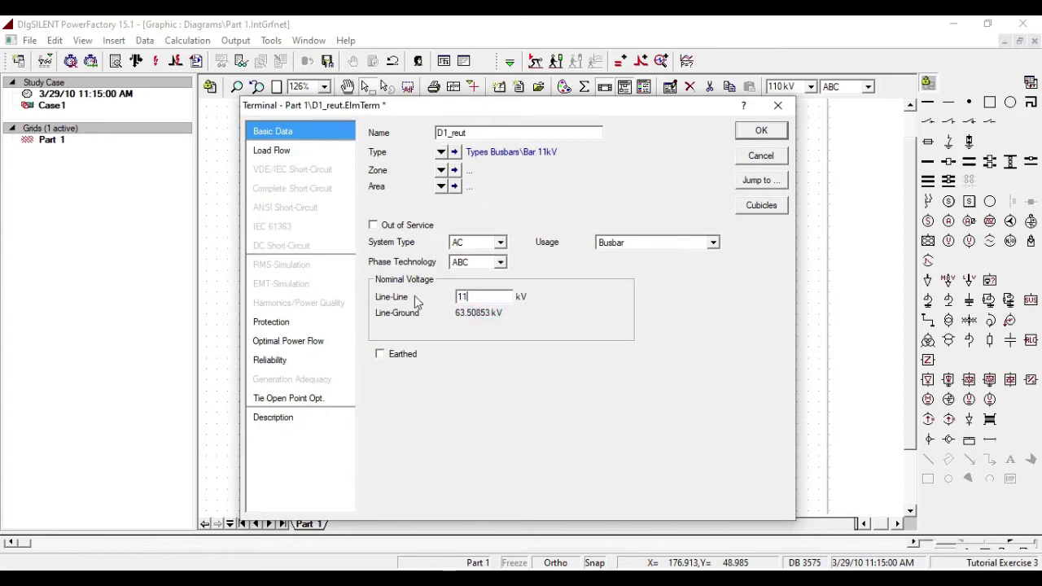
pyautogui.write('11')
pyautogui.click(763, 140)
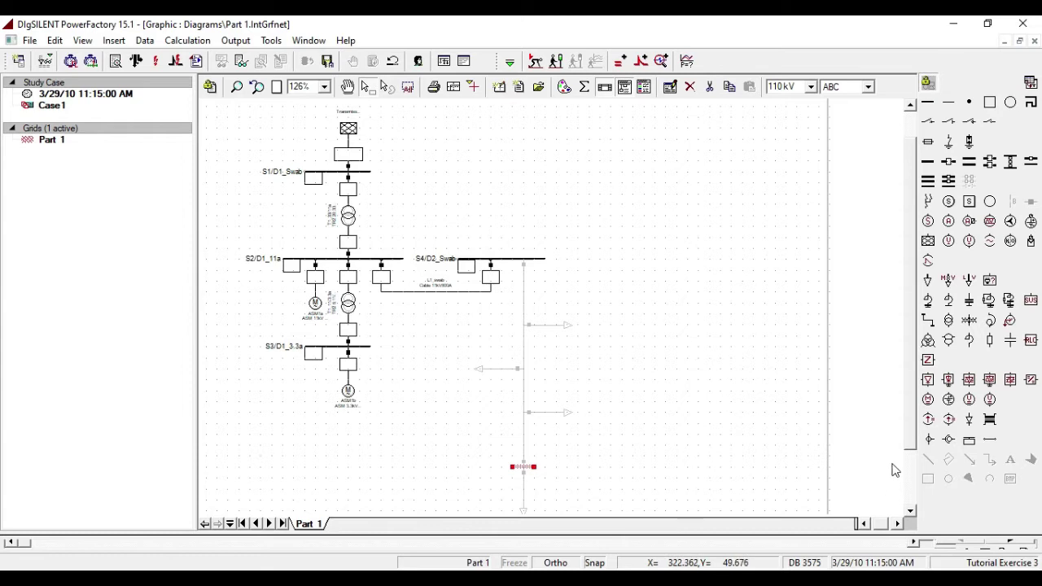
# - Draw a line from a free bay of D2_Swab down to busbar D1_reut
pyautogui.click(928, 321)
pyautogui.click(533, 259)
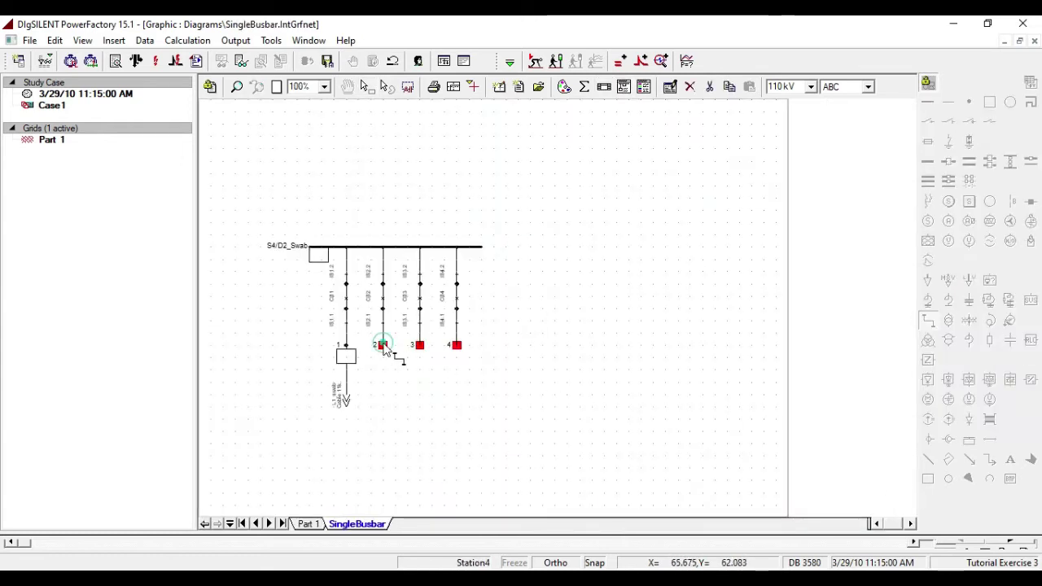
pyautogui.click(382, 345)
pyautogui.click(524, 465)
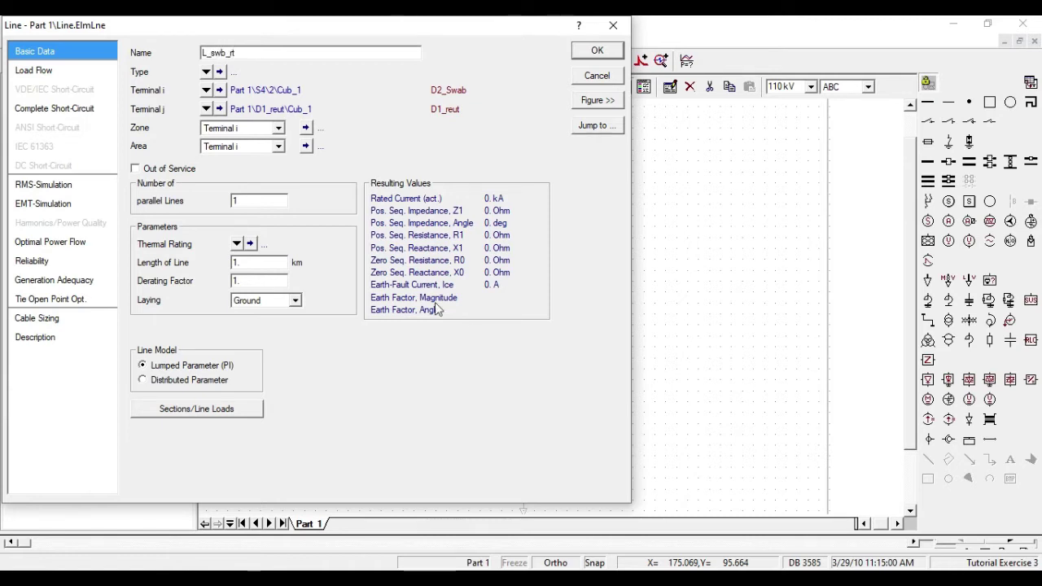
# - Give line L_swb_rt the project type Cable 11kV400A and a 5 km length
pyautogui.click(206, 72)
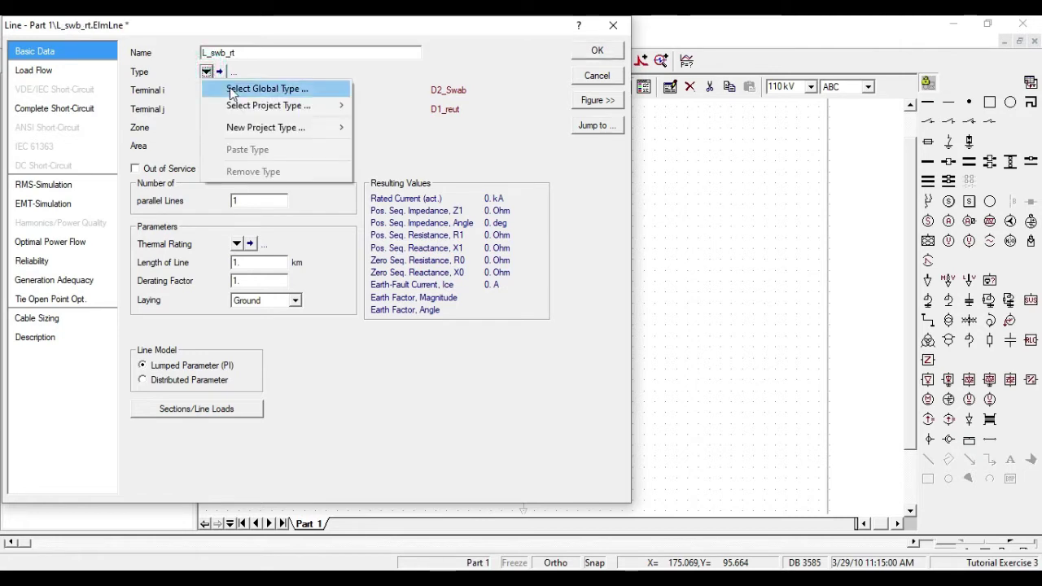
pyautogui.moveTo(247, 110)
pyautogui.click(399, 106)
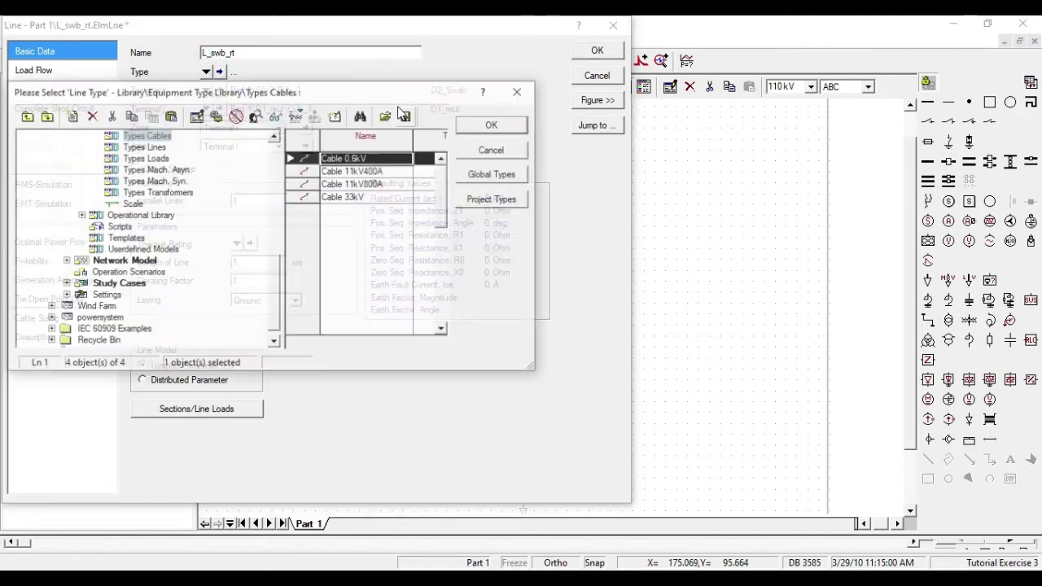
pyautogui.click(371, 173)
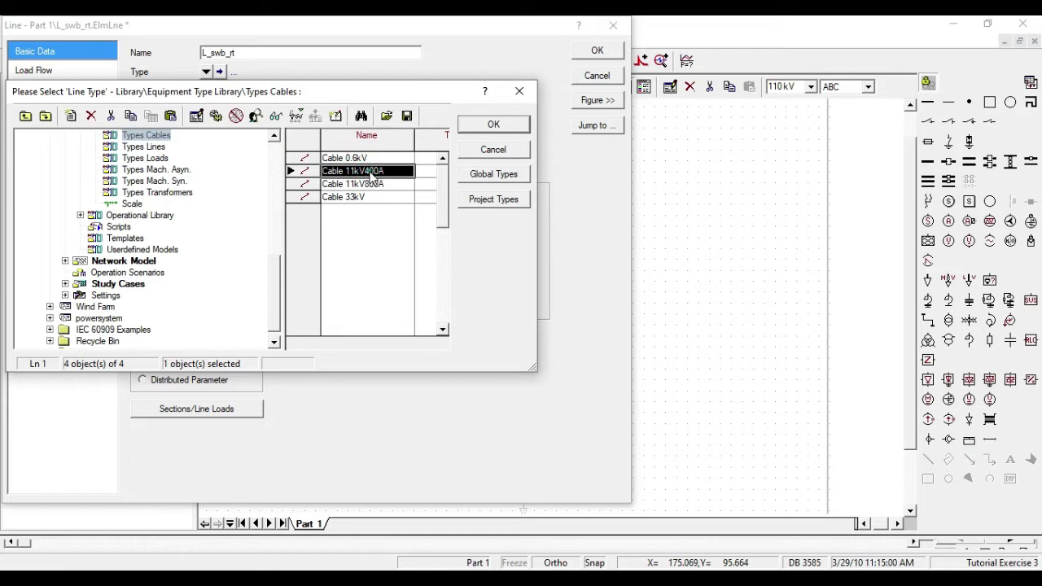
pyautogui.click(493, 127)
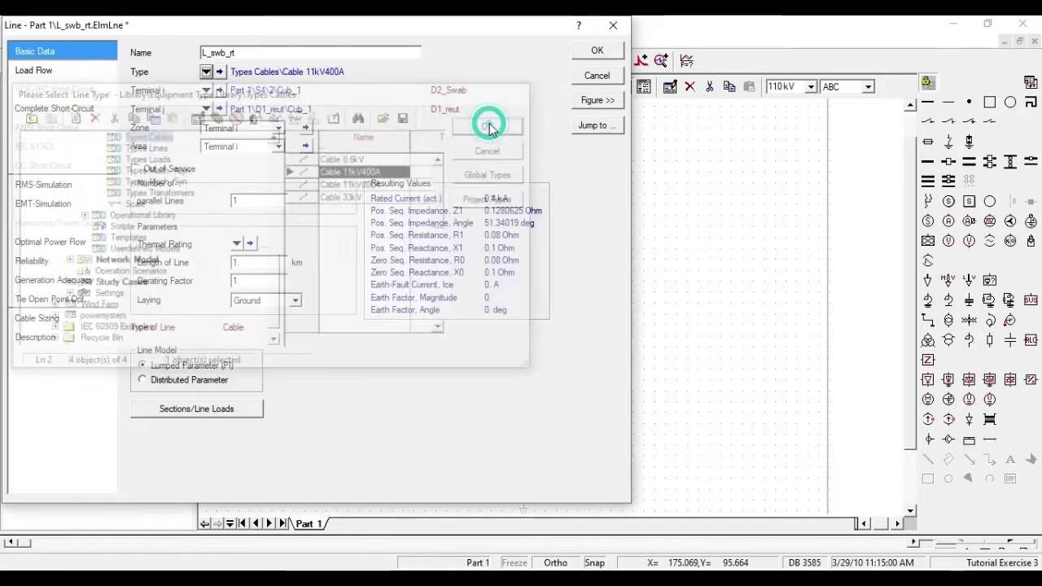
pyautogui.doubleClick(275, 265)
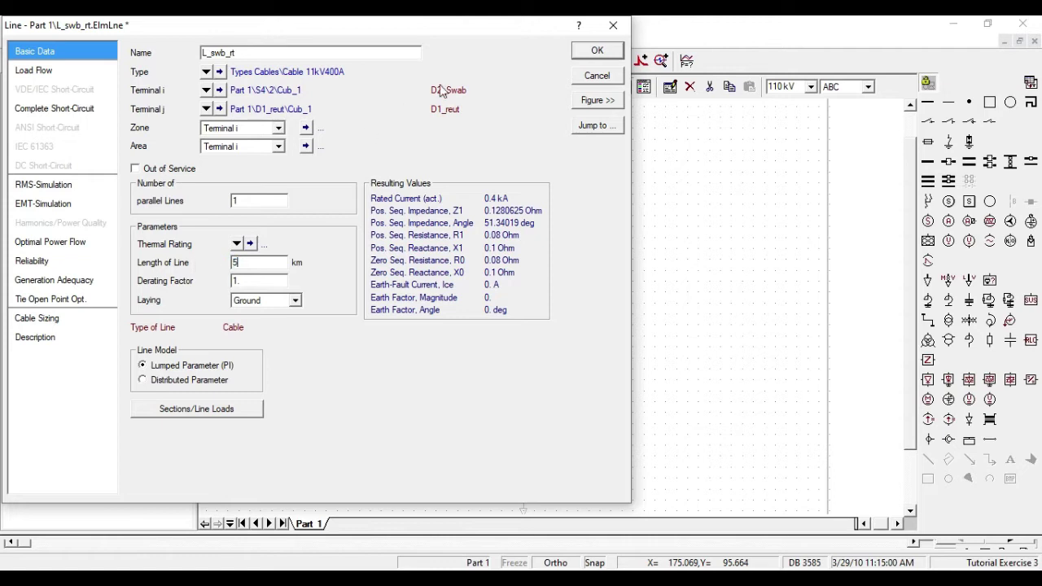
pyautogui.click(597, 51)
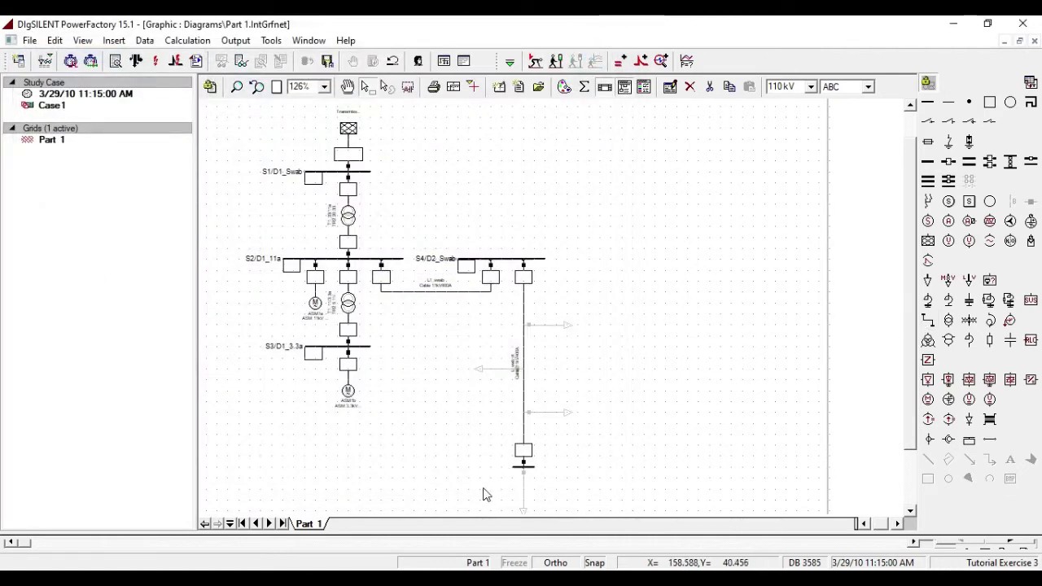
# - Connect a general load beneath busbar D1_reut through its own new bay
pyautogui.click(923, 280)
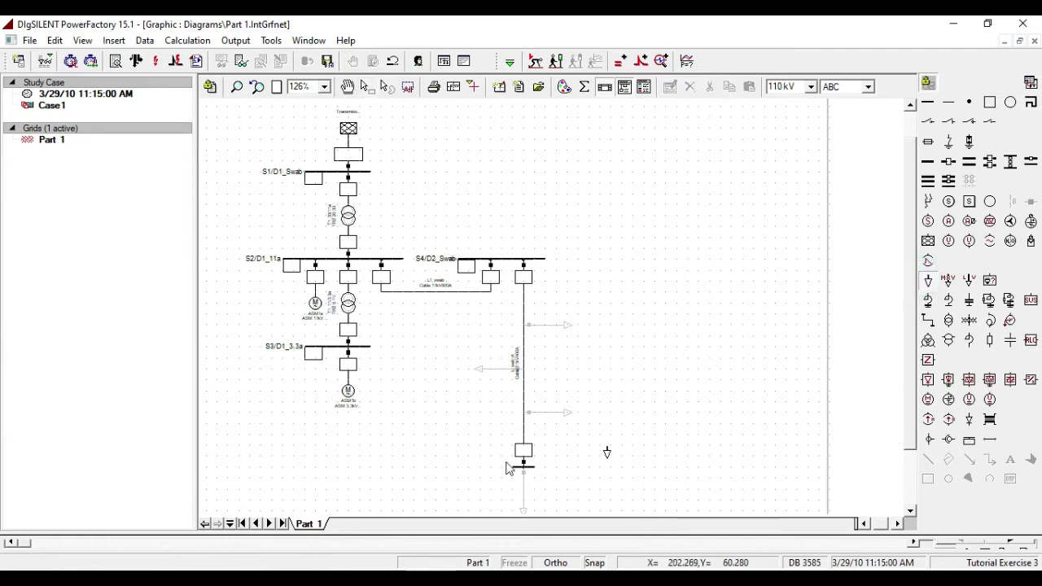
pyautogui.click(525, 510)
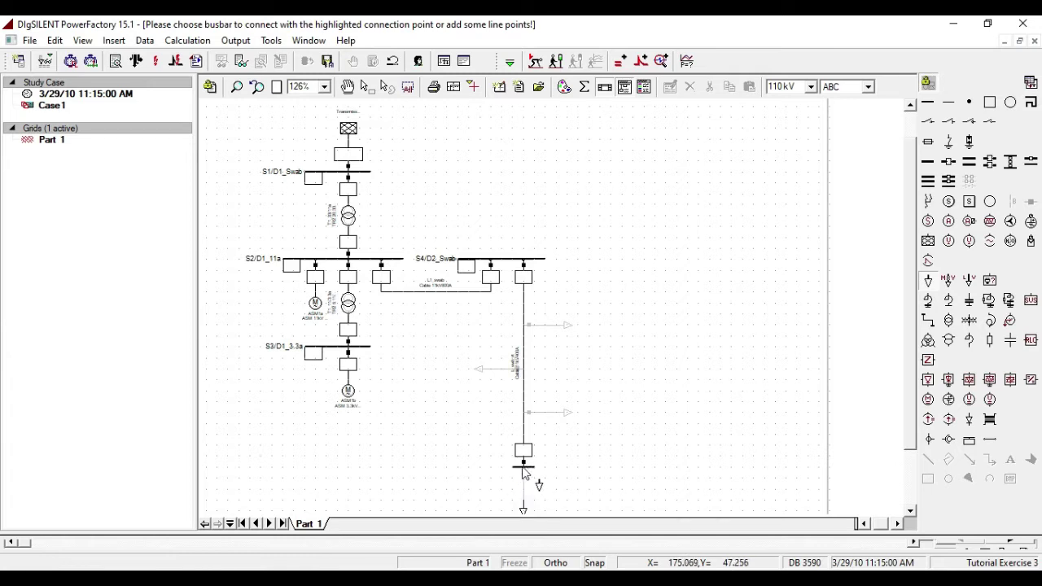
pyautogui.click(525, 468)
pyautogui.press('Escape')
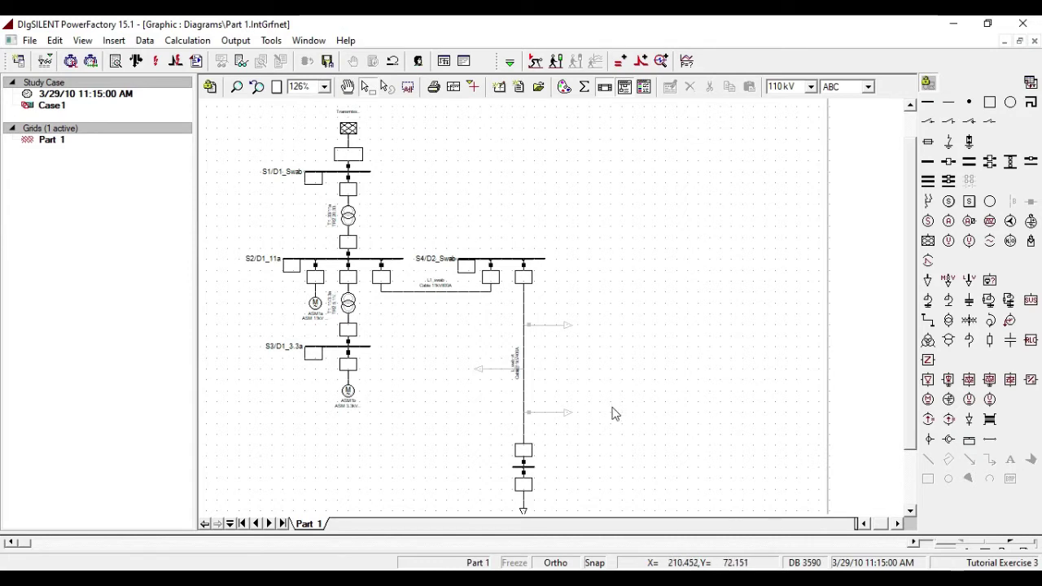
pyautogui.click(930, 280)
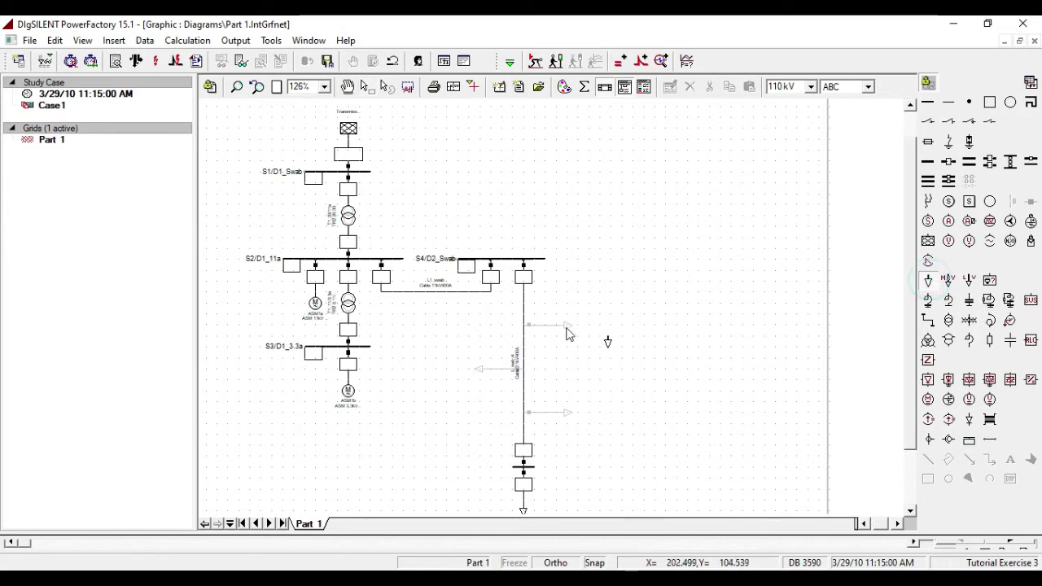
# - Branch a load off line L_swb_rt with its switch on the left side
pyautogui.click(522, 324)
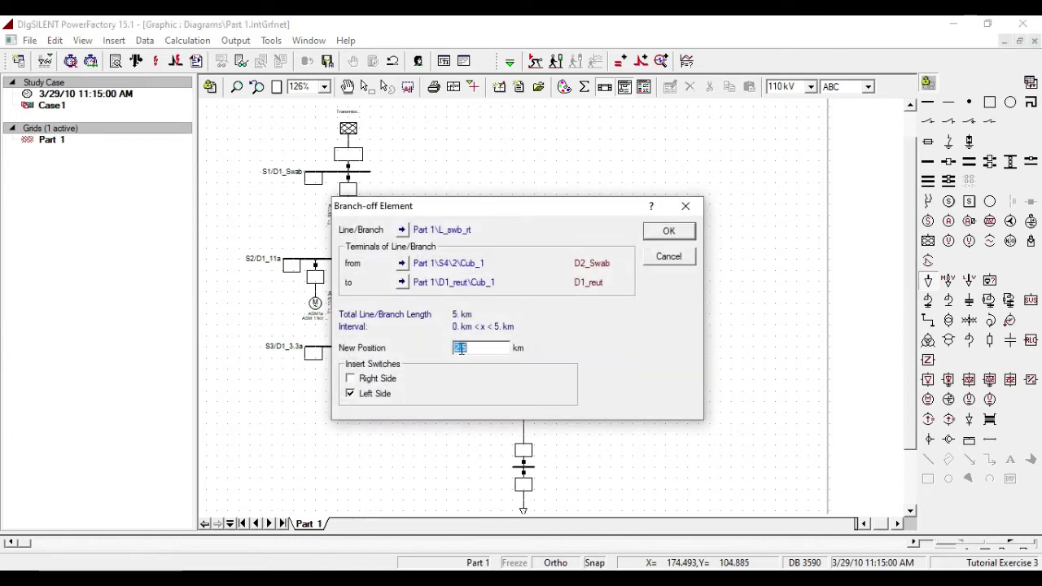
pyautogui.write('4')
pyautogui.click(351, 394)
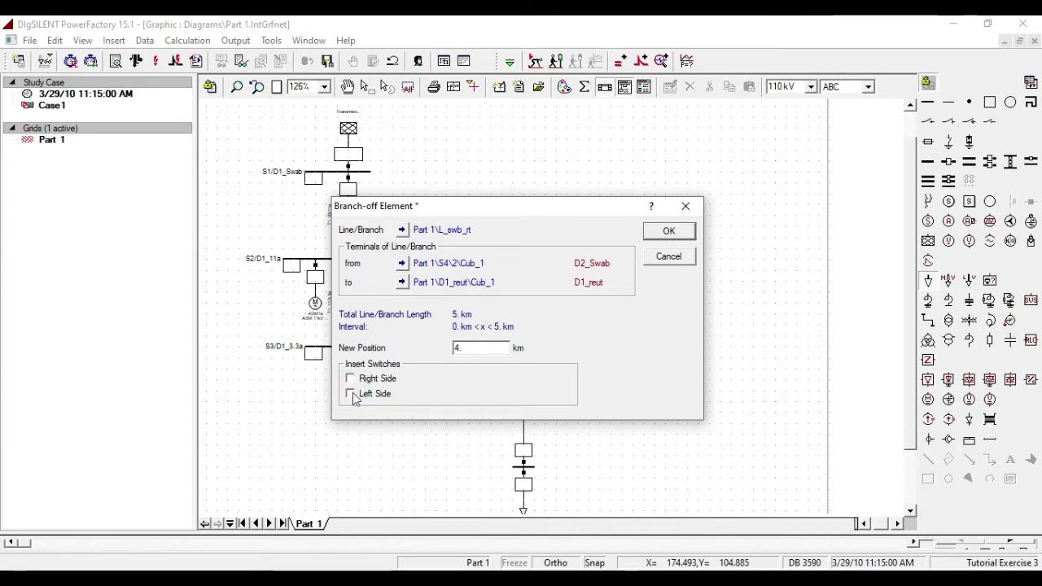
pyautogui.click(666, 235)
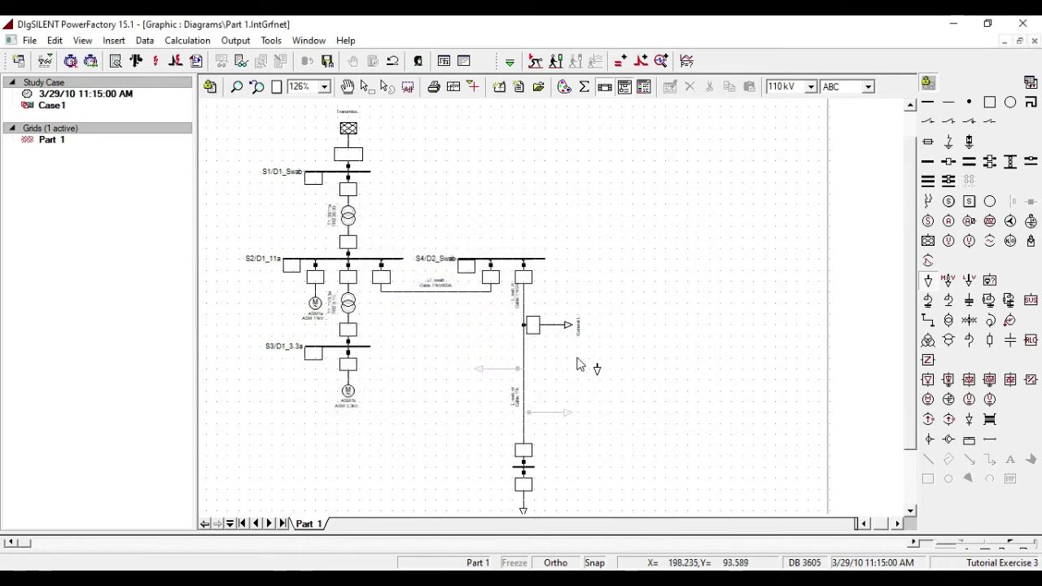
# - Add another branch-off load on the D1_reut cable at 0.8 km
pyautogui.click(524, 413)
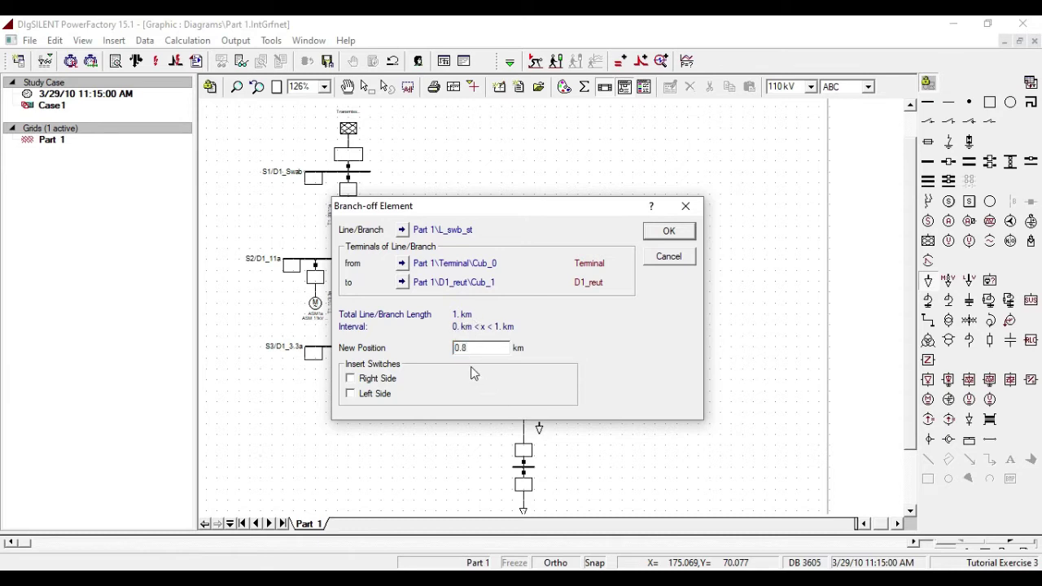
pyautogui.press('Return')
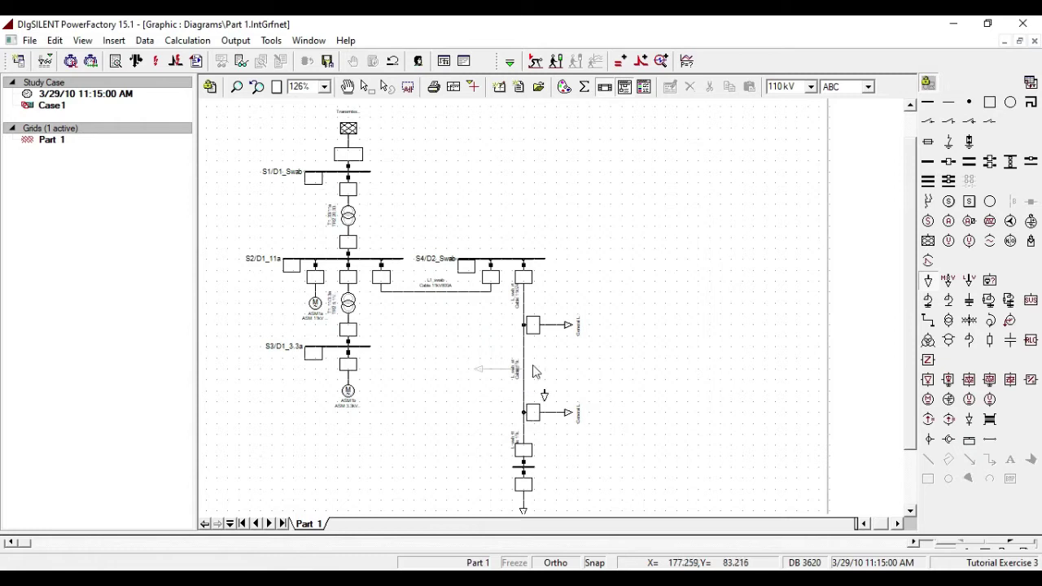
pyautogui.click(524, 334)
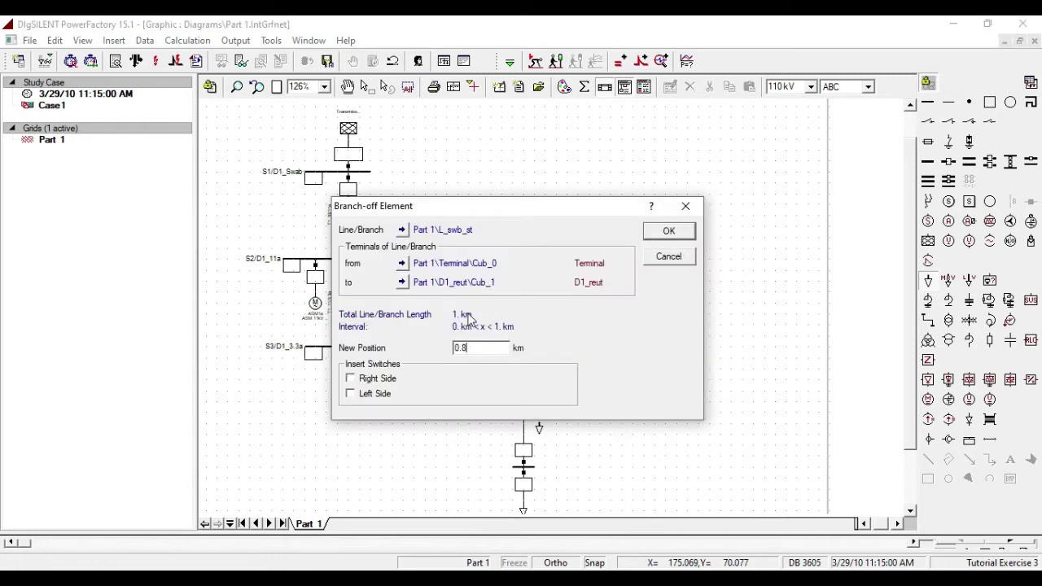
pyautogui.click(668, 231)
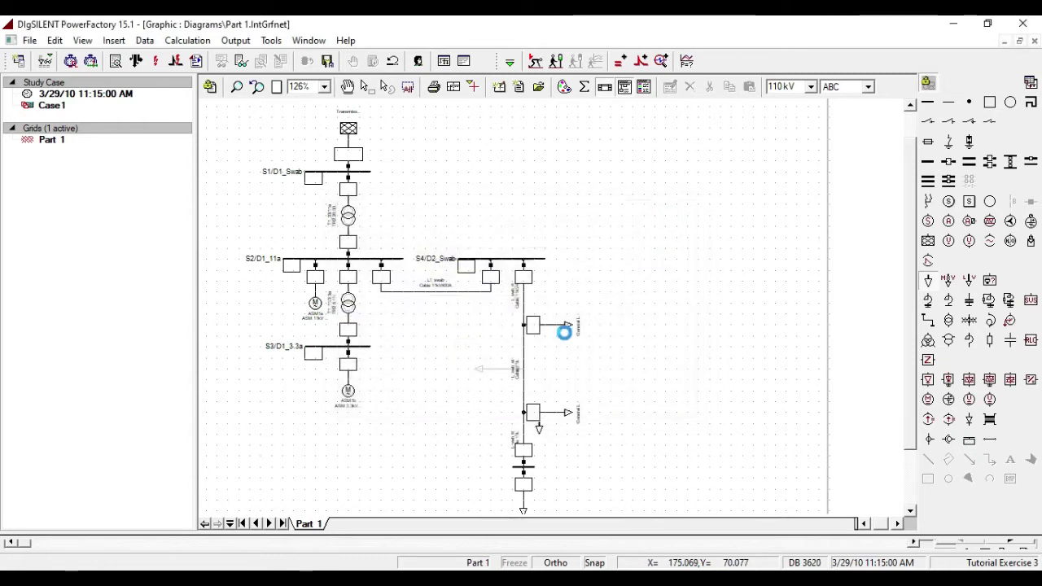
# - Insert a further load on the cable at 0.4 km with a left-side switch
pyautogui.click(524, 374)
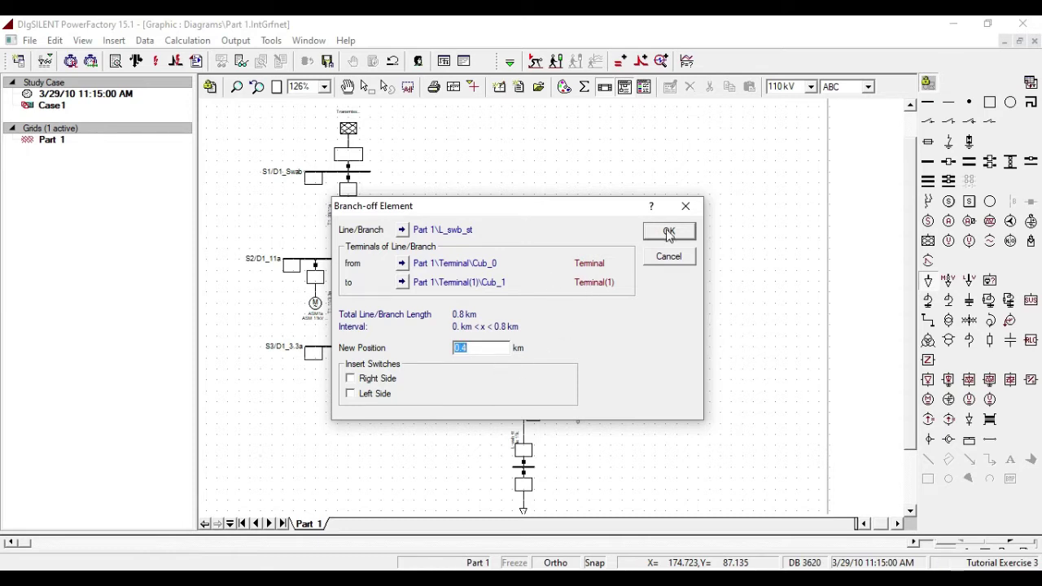
pyautogui.click(370, 395)
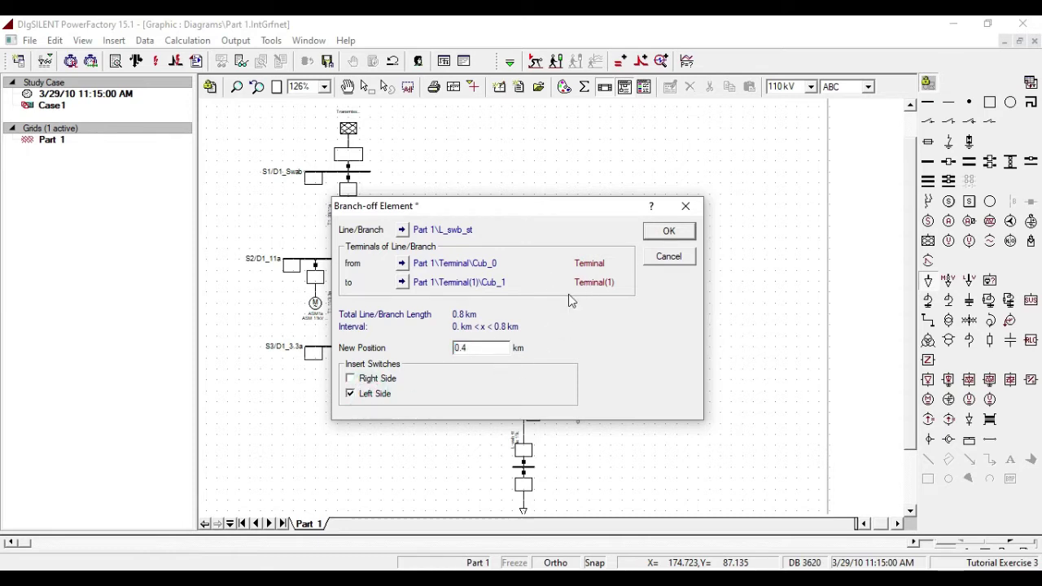
pyautogui.click(665, 234)
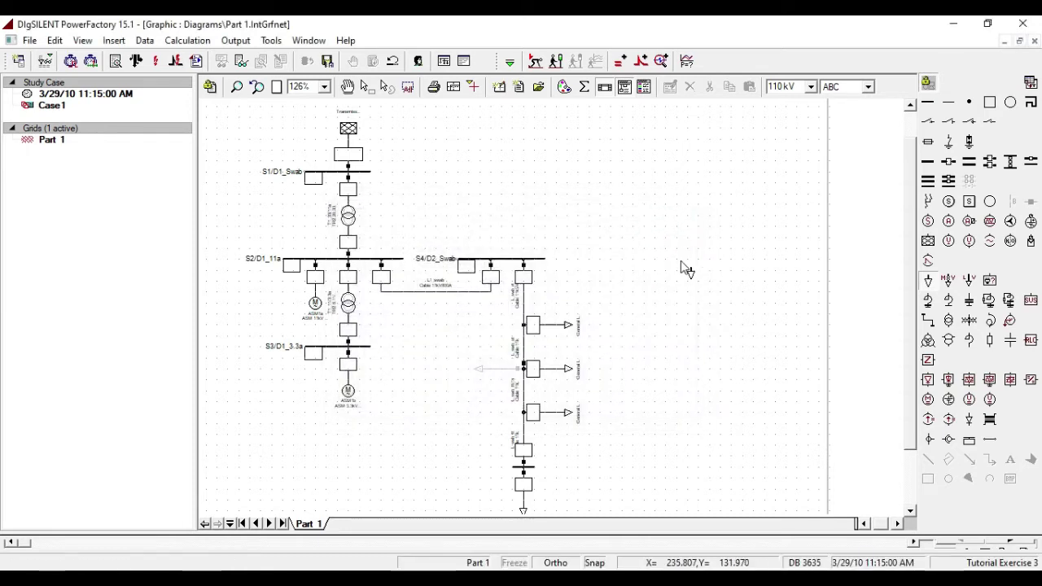
# - Flip the new load to the cable's left and make the Background layer invisible
pyautogui.rightClick(560, 376)
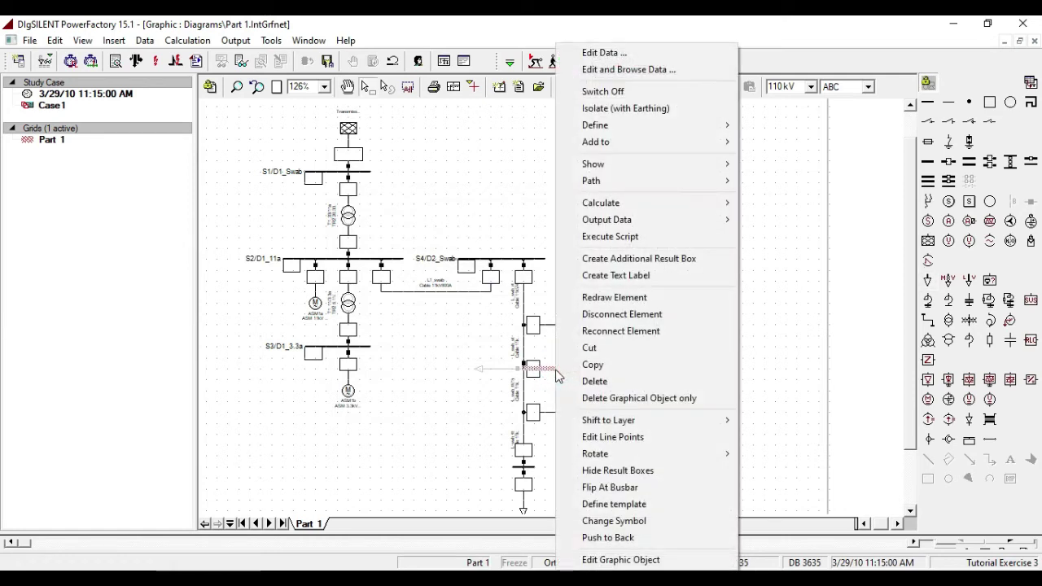
pyautogui.click(609, 487)
pyautogui.click(585, 90)
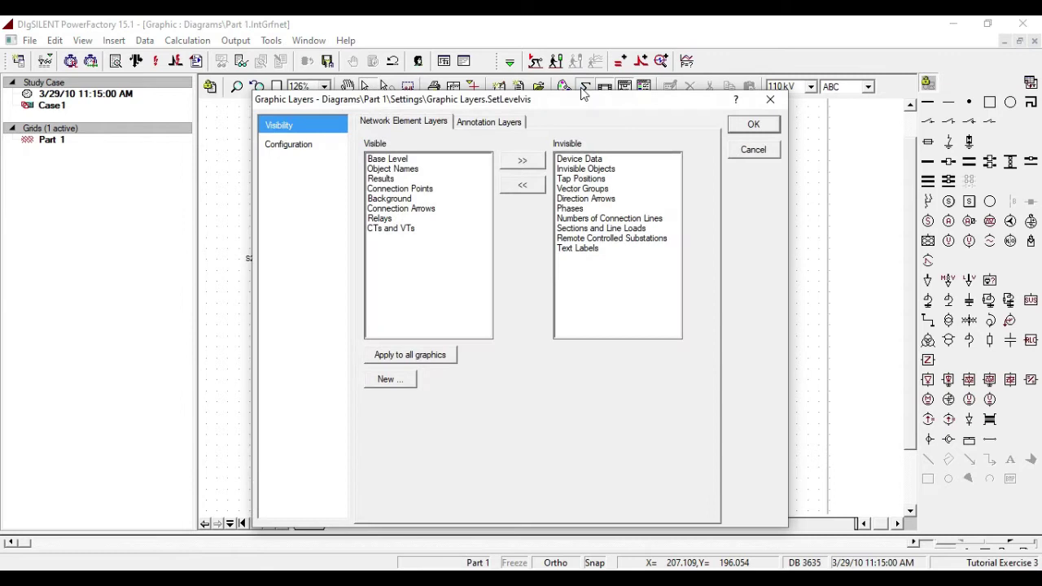
pyautogui.click(378, 202)
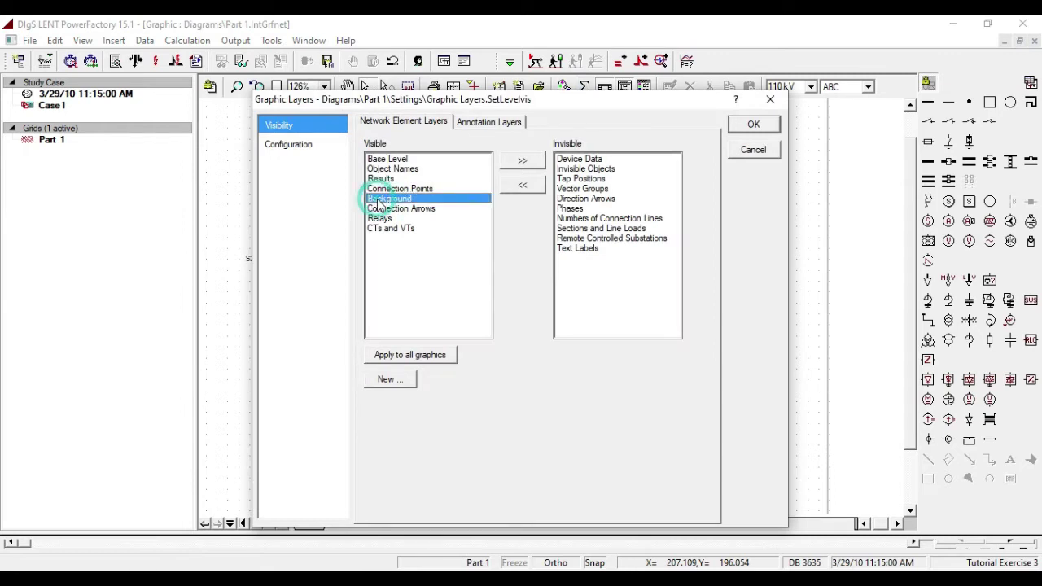
pyautogui.click(524, 162)
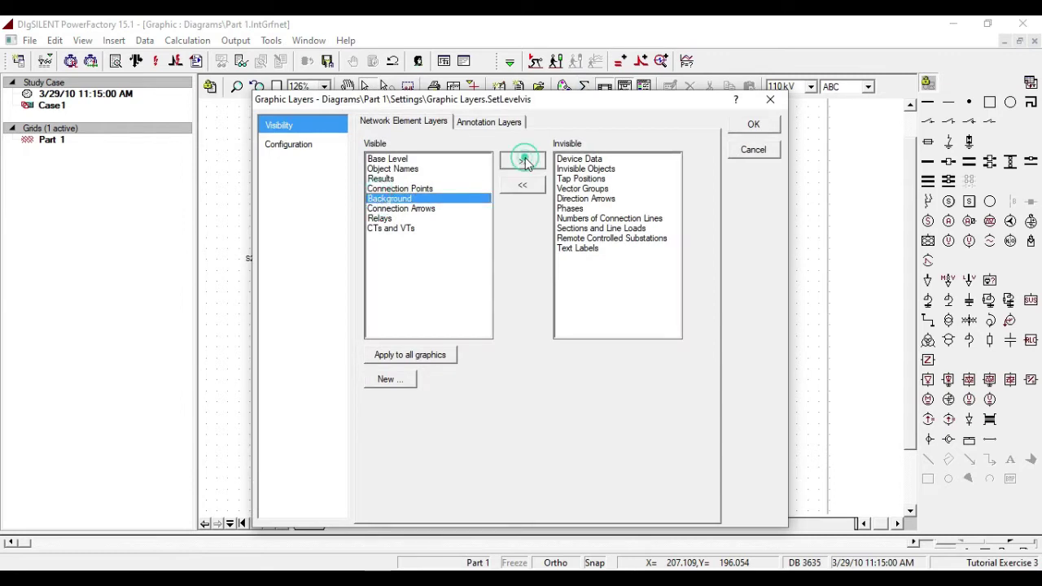
pyautogui.click(758, 123)
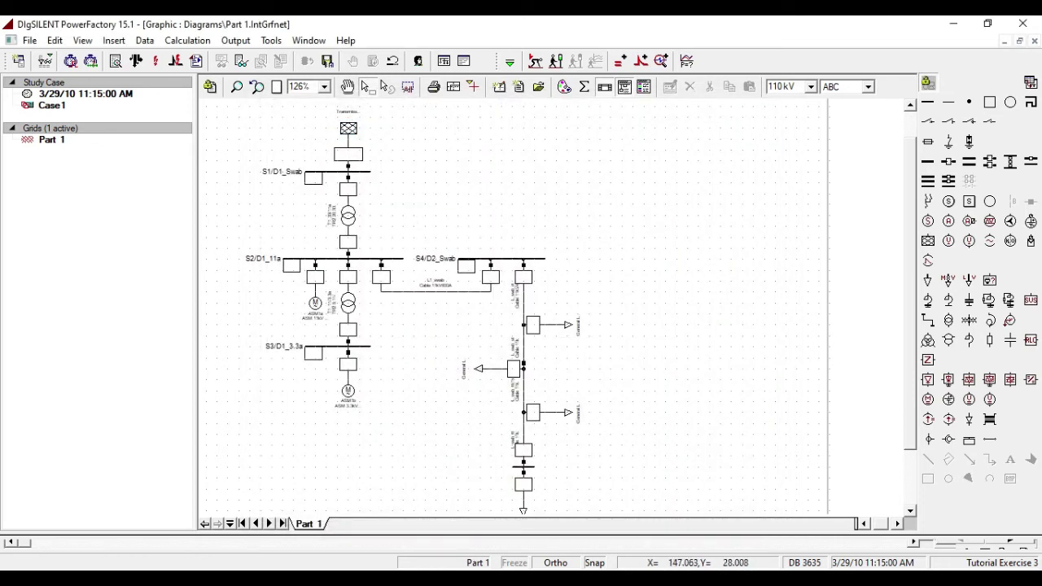
# - Rename the top two cable sections to L1_tab and L2_tab
pyautogui.click(522, 301)
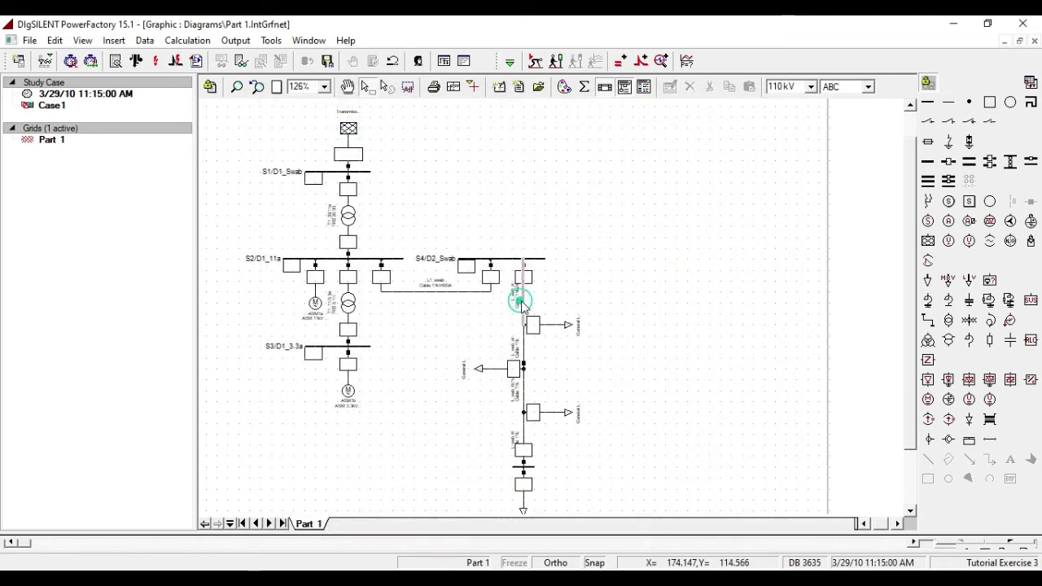
pyautogui.click(525, 350)
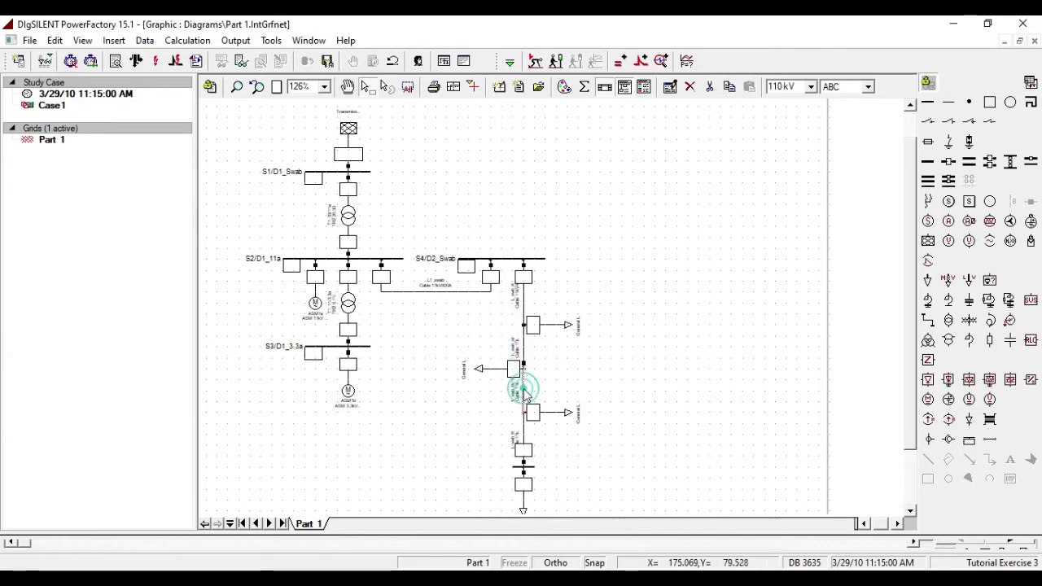
pyautogui.doubleClick(522, 280)
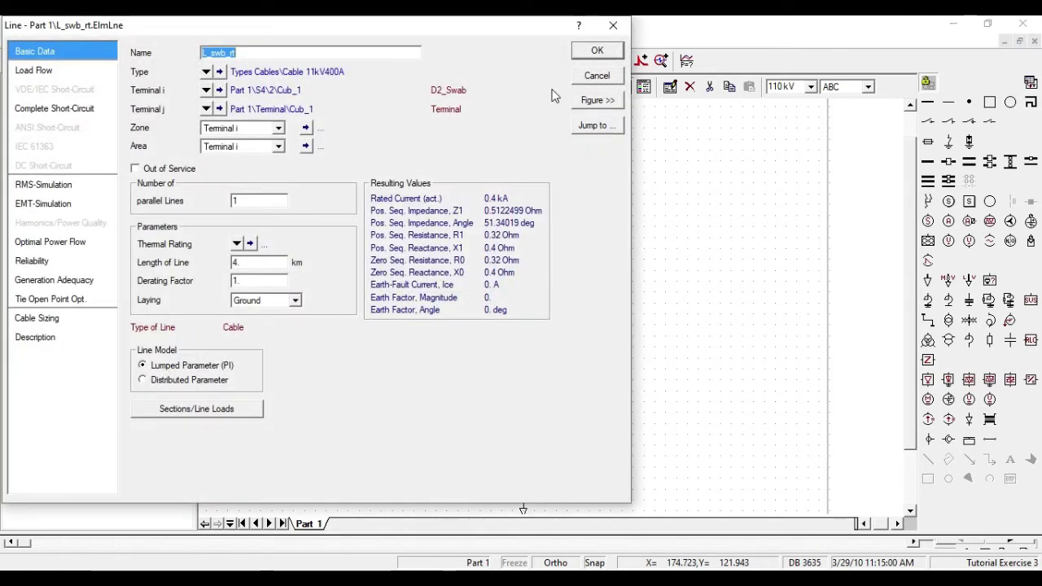
pyautogui.write('L')
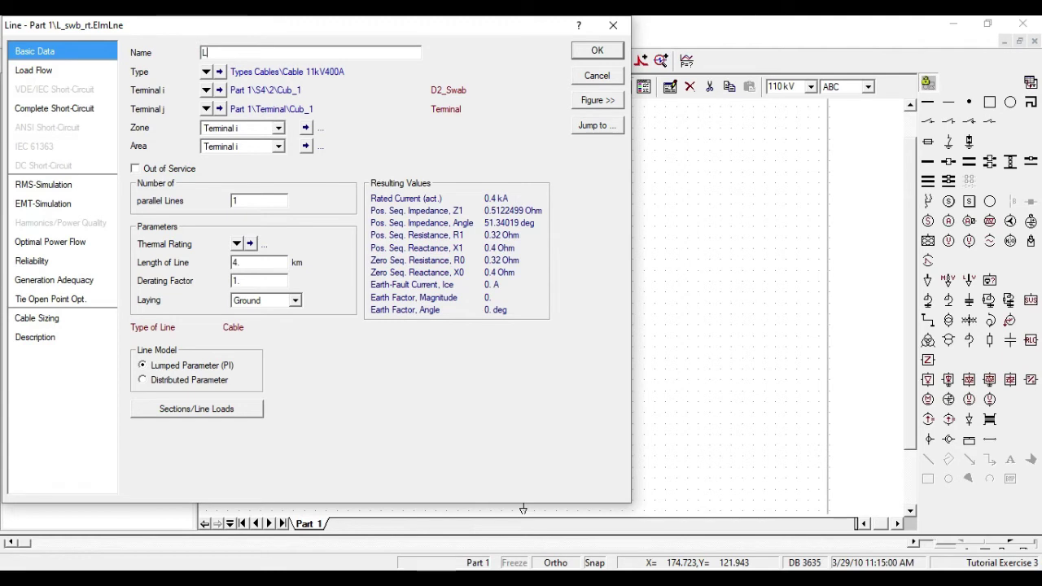
pyautogui.write('1_tab')
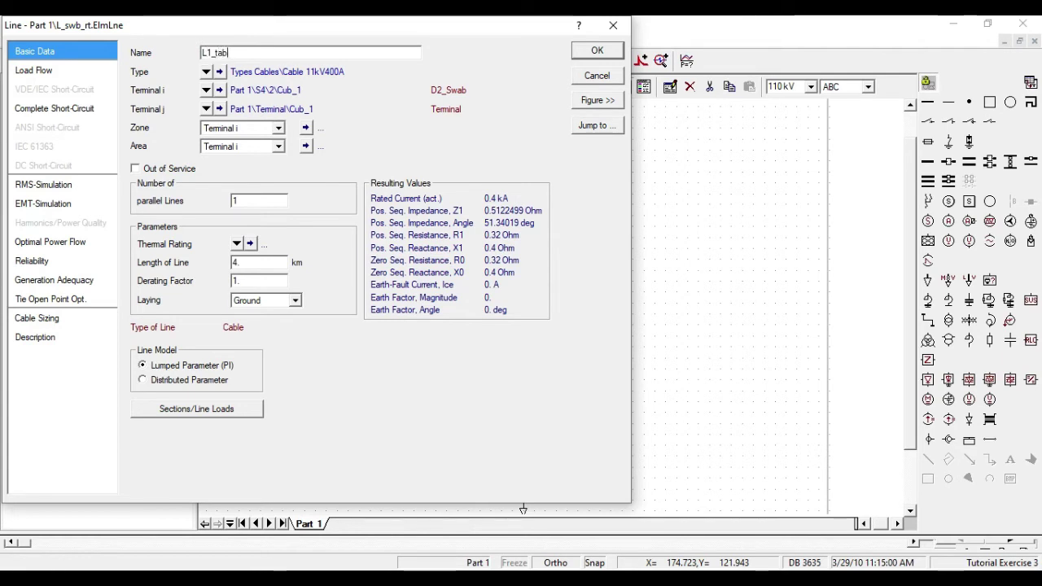
pyautogui.click(597, 50)
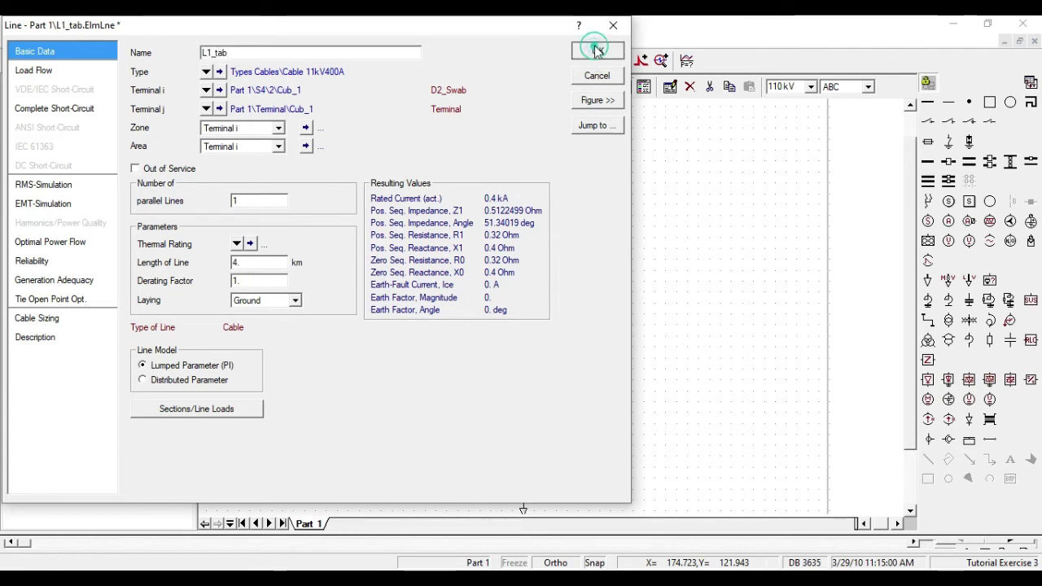
pyautogui.doubleClick(523, 346)
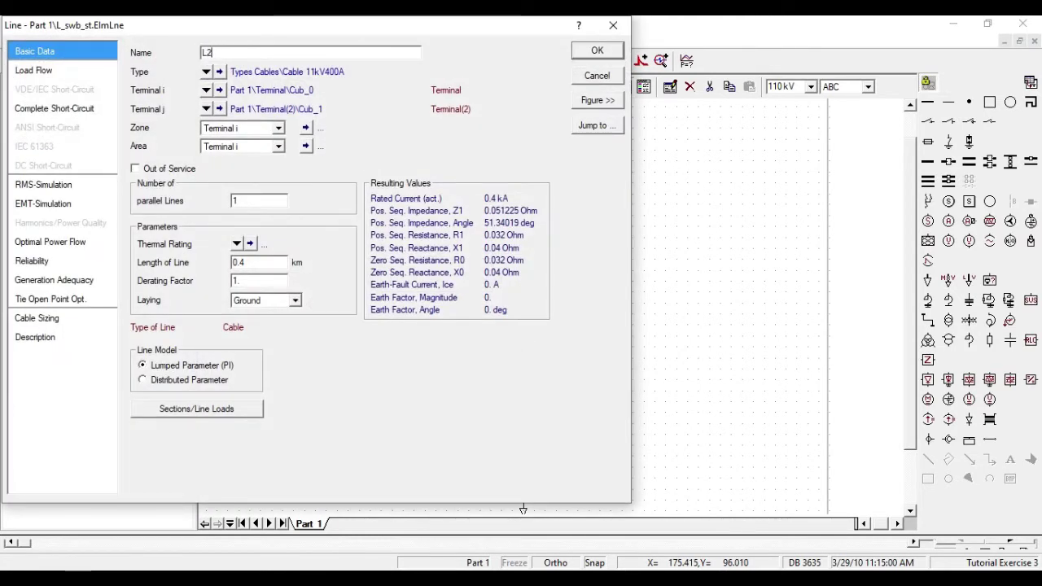
pyautogui.click(588, 51)
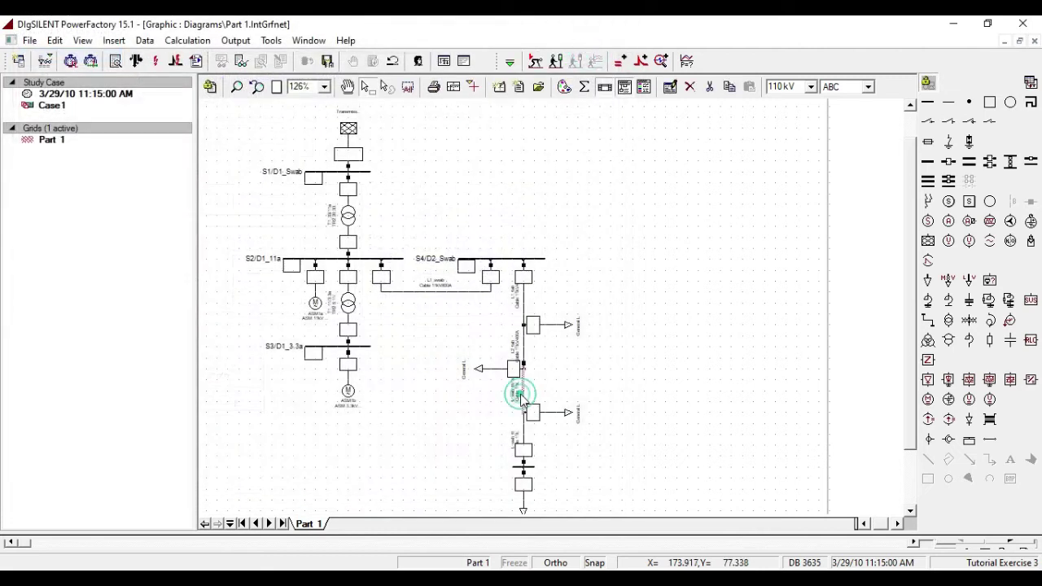
# - Rename the third and fourth cable sections to L3_tab and L4_tab
pyautogui.doubleClick(518, 396)
pyautogui.write('L3_tab')
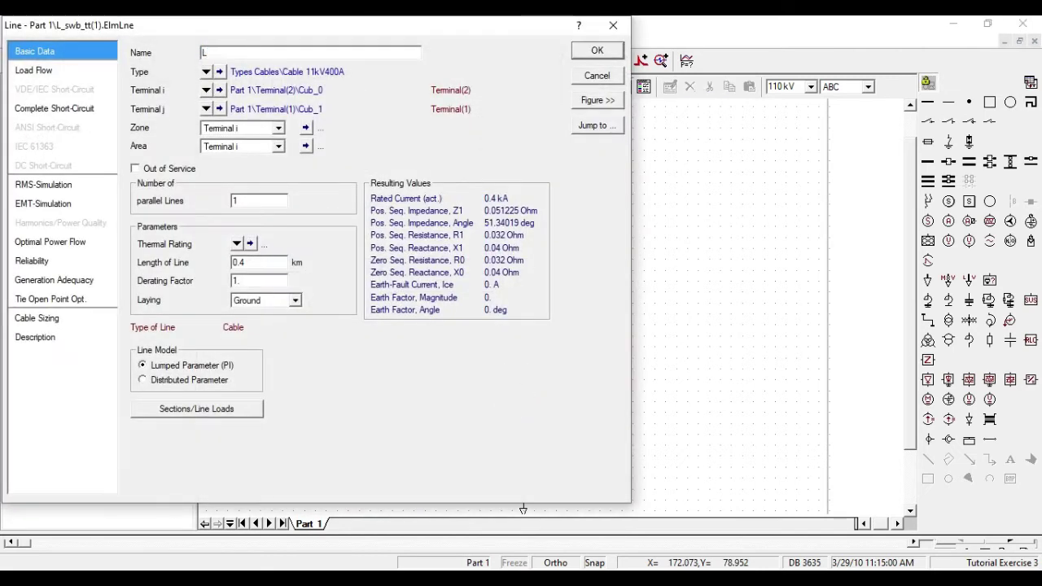
pyautogui.click(599, 49)
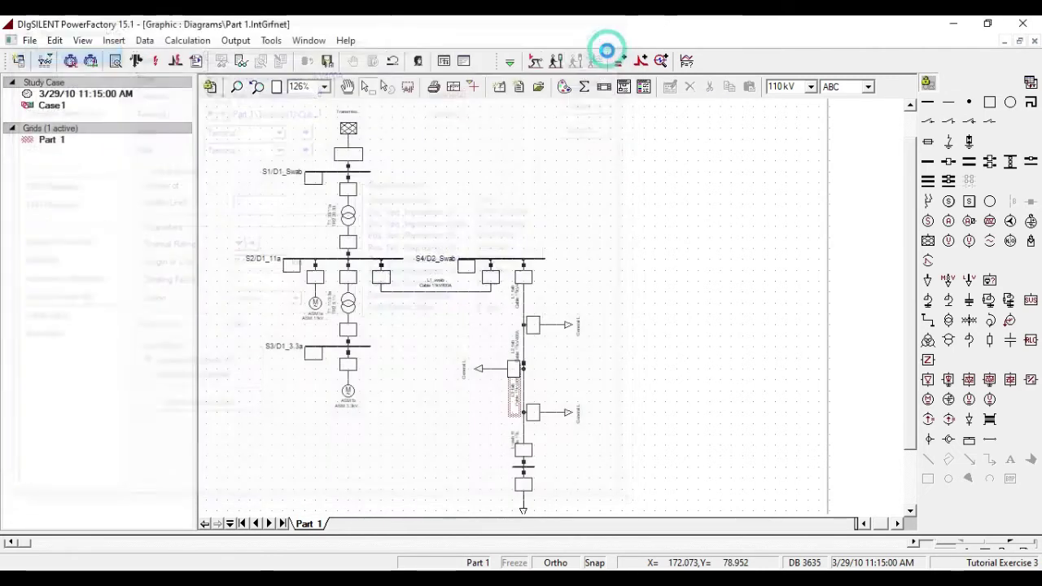
pyautogui.doubleClick(518, 417)
pyautogui.write('L')
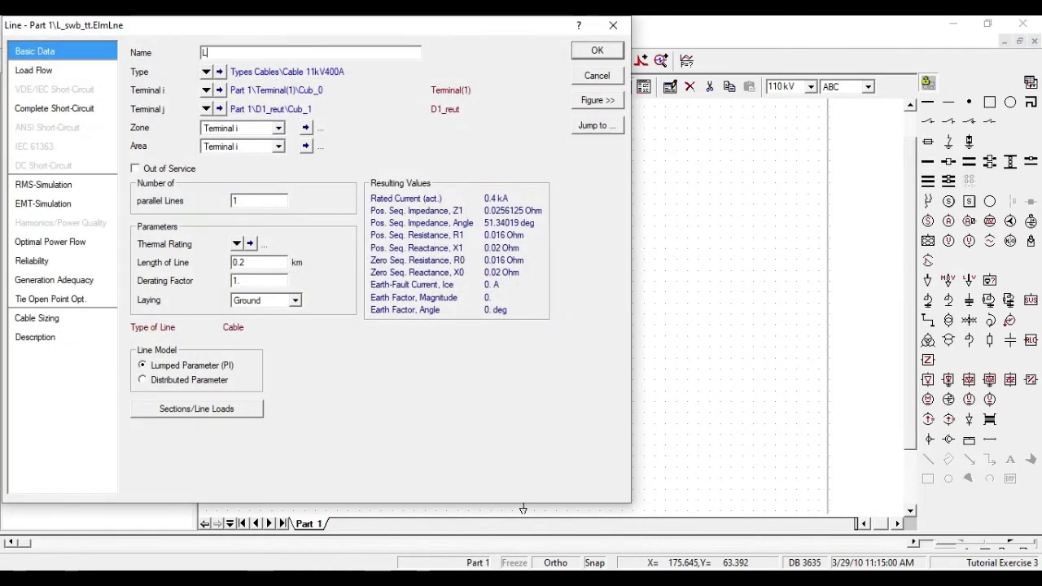
pyautogui.write('4_tab')
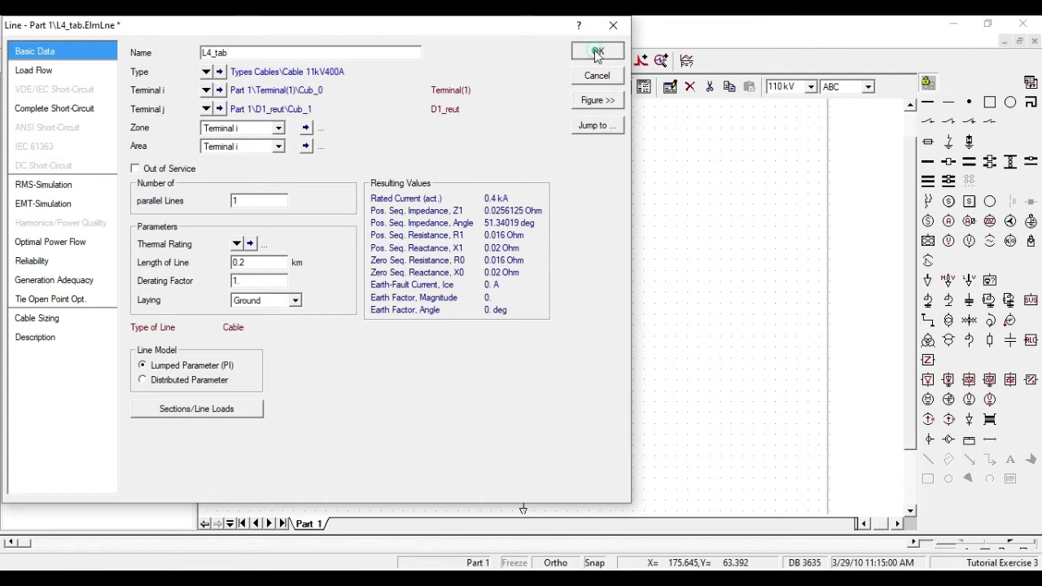
pyautogui.click(598, 50)
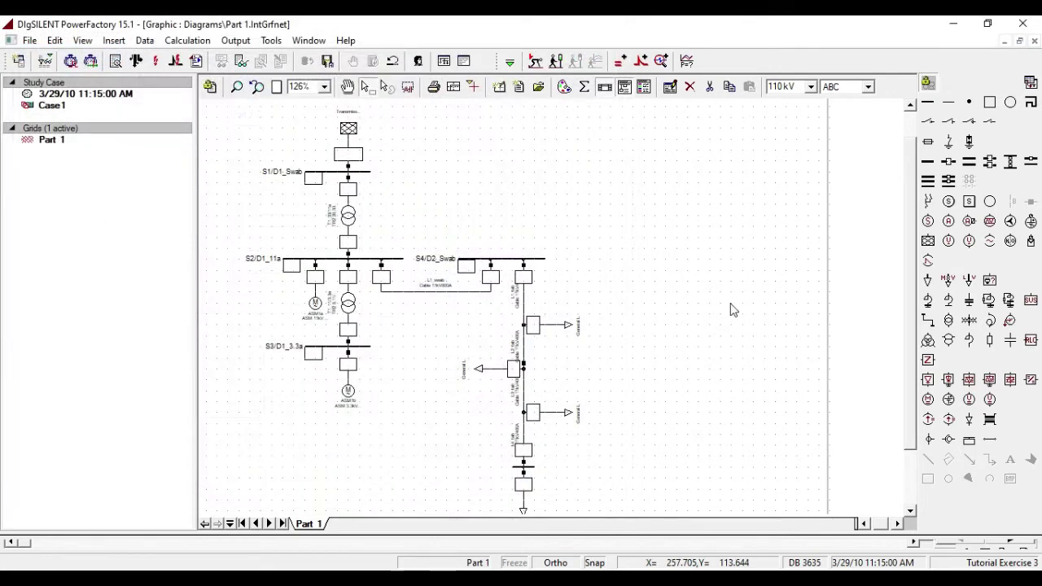
# - Check the renamed cable sections and their connection points by selecting each in turn
pyautogui.click(524, 302)
pyautogui.click(523, 343)
pyautogui.click(525, 397)
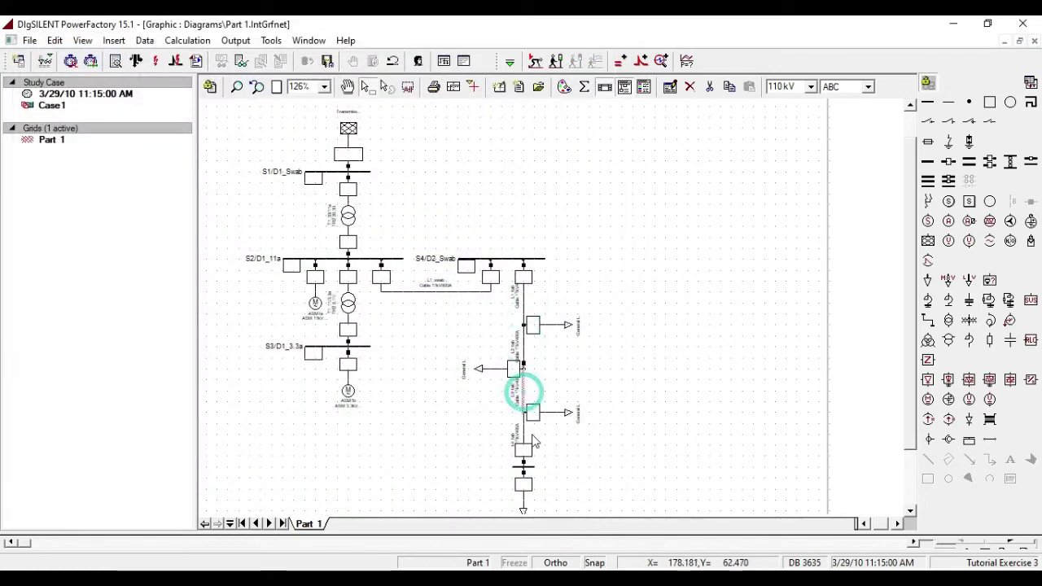
pyautogui.click(523, 432)
pyautogui.click(589, 373)
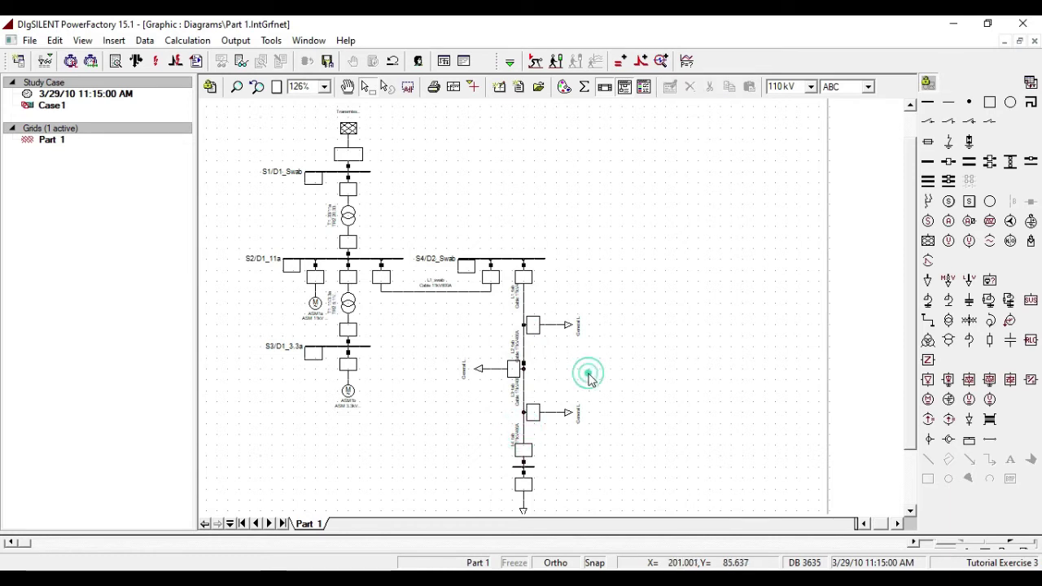
pyautogui.click(525, 415)
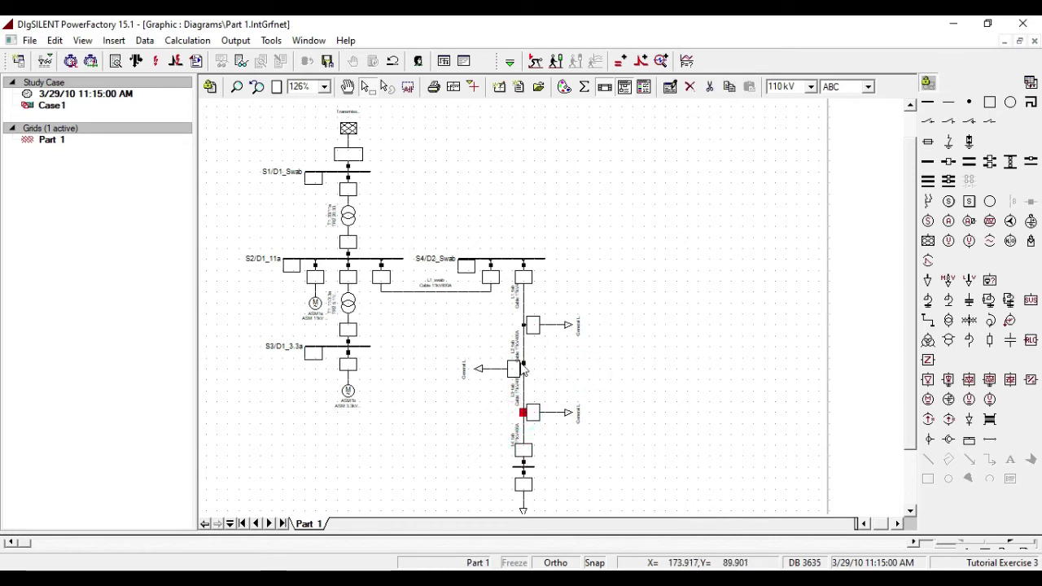
pyautogui.click(523, 368)
pyautogui.click(523, 325)
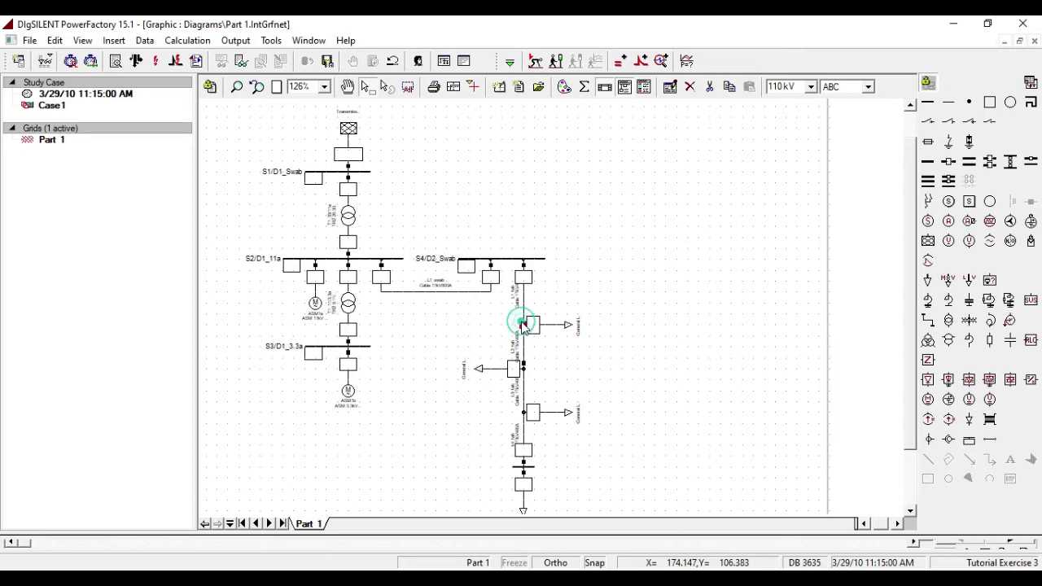
pyautogui.click(560, 355)
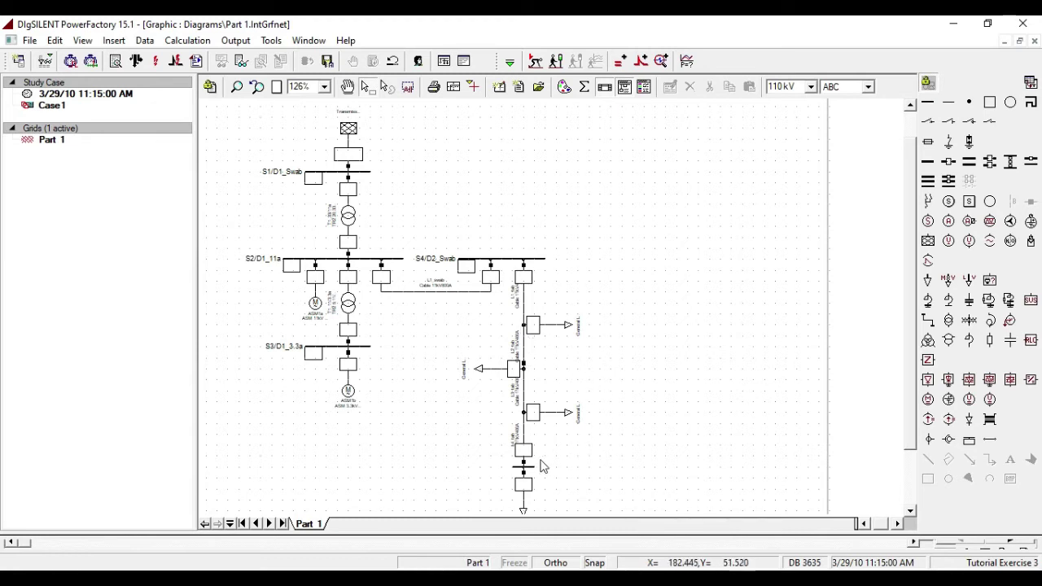
pyautogui.click(20, 65)
pyautogui.click(113, 369)
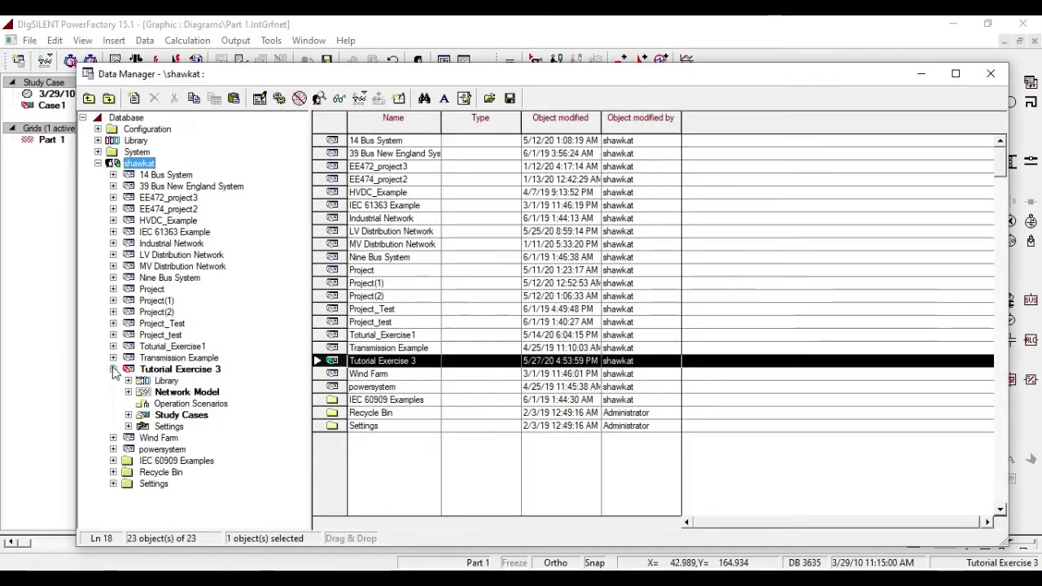
pyautogui.click(127, 392)
pyautogui.click(143, 414)
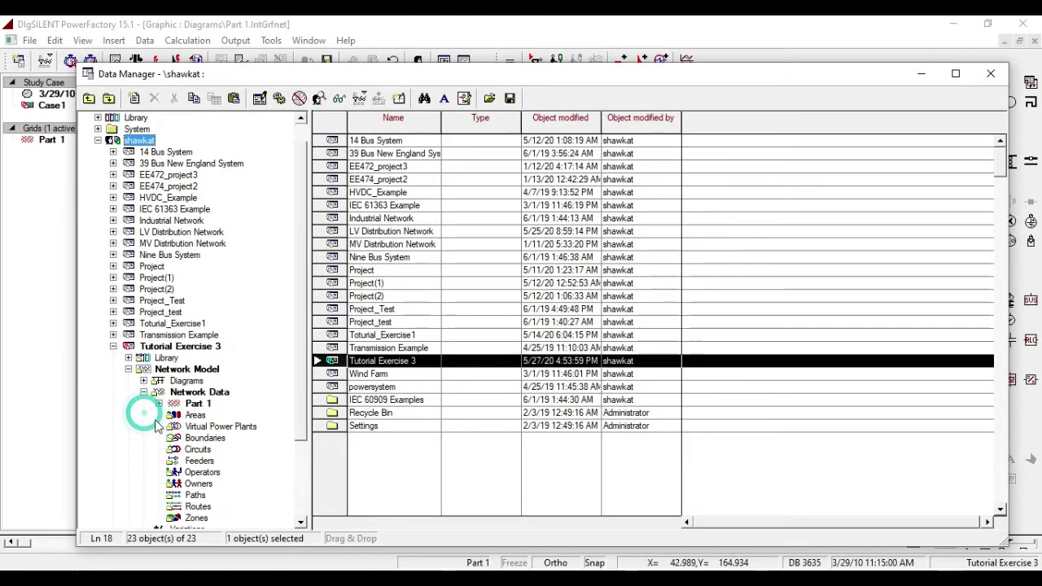
pyautogui.click(195, 403)
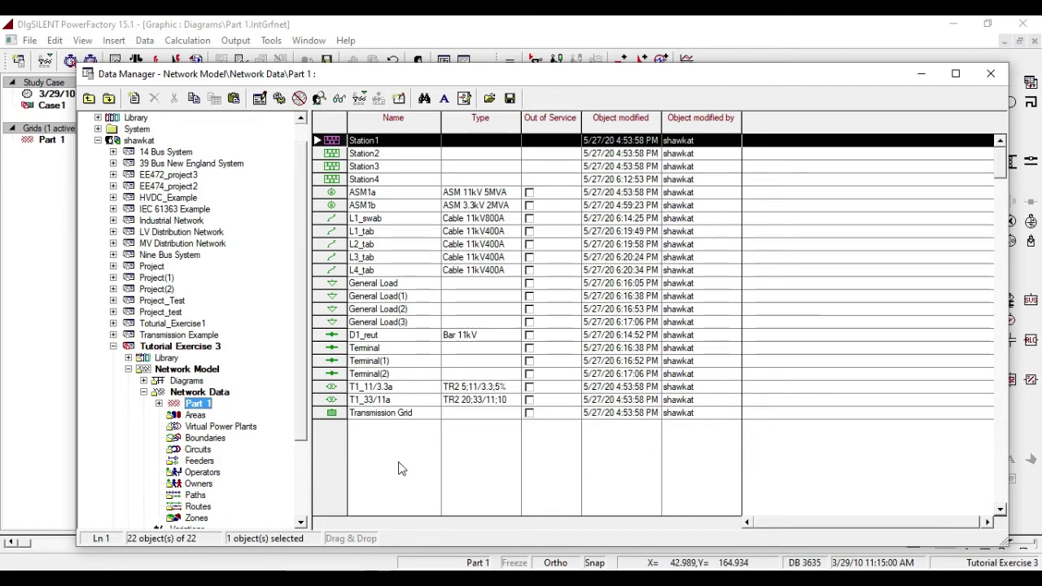
pyautogui.click(368, 347)
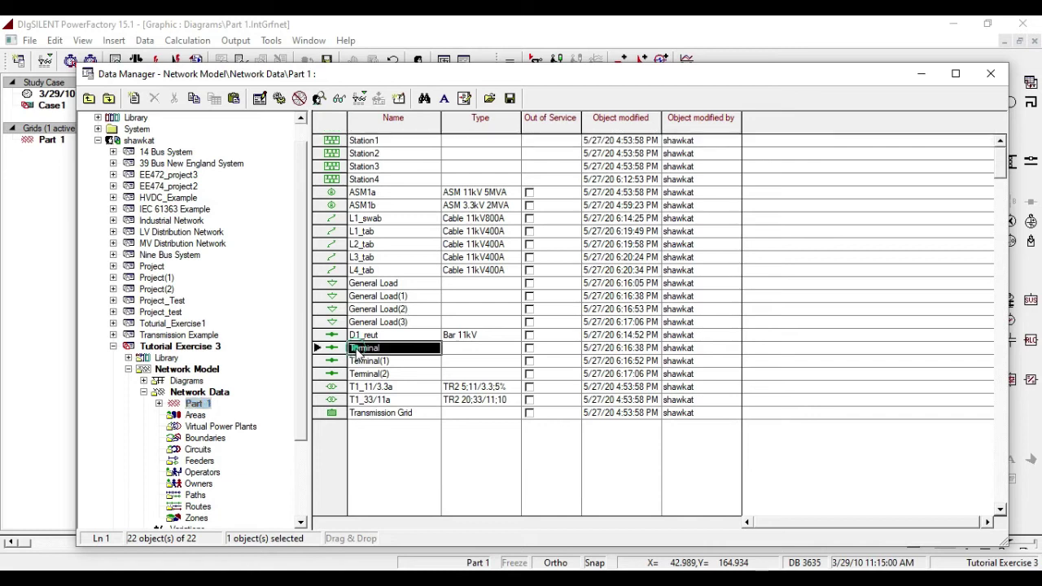
pyautogui.click(368, 360)
pyautogui.click(370, 375)
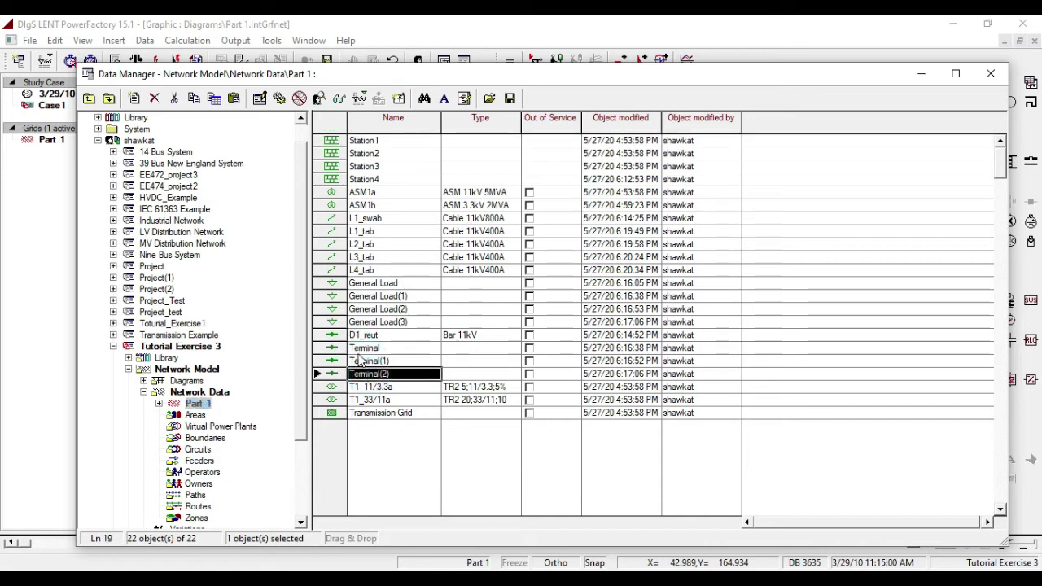
pyautogui.click(362, 349)
pyautogui.click(333, 351)
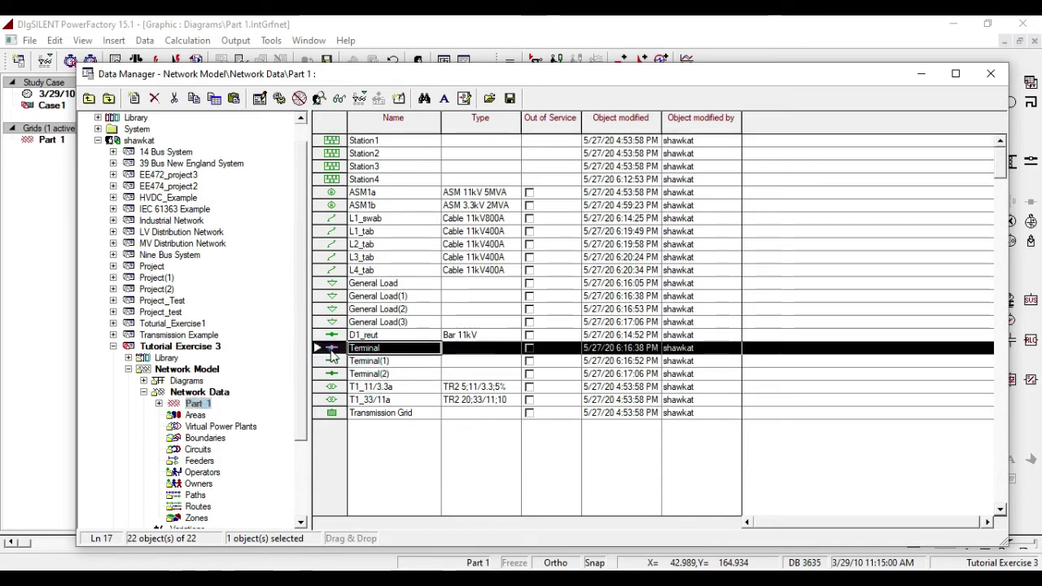
# - Assign the Bar 11kV busbar type to Terminal and Terminal(1)
pyautogui.doubleClick(333, 354)
pyautogui.click(466, 149)
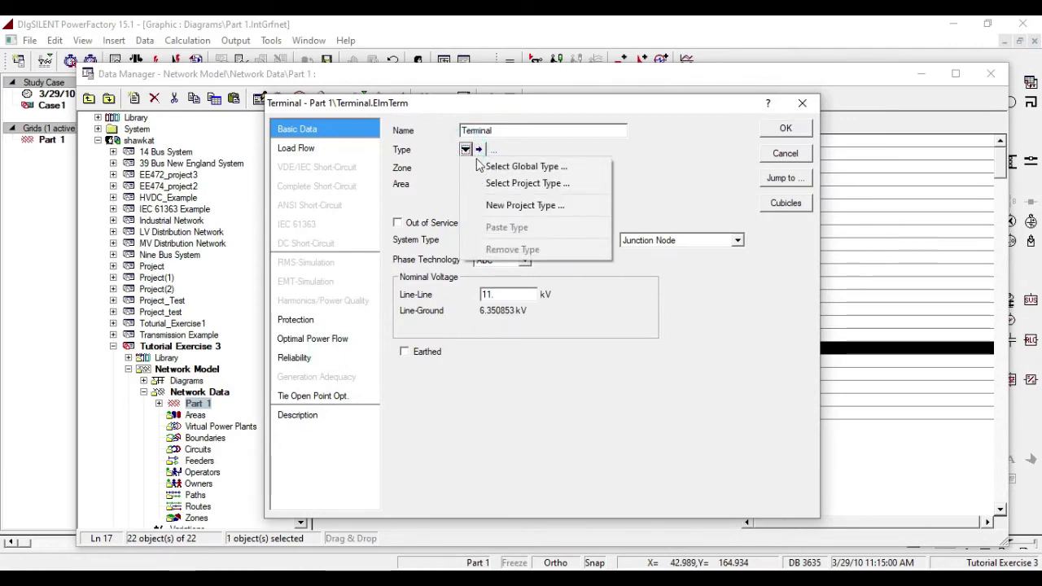
pyautogui.click(509, 184)
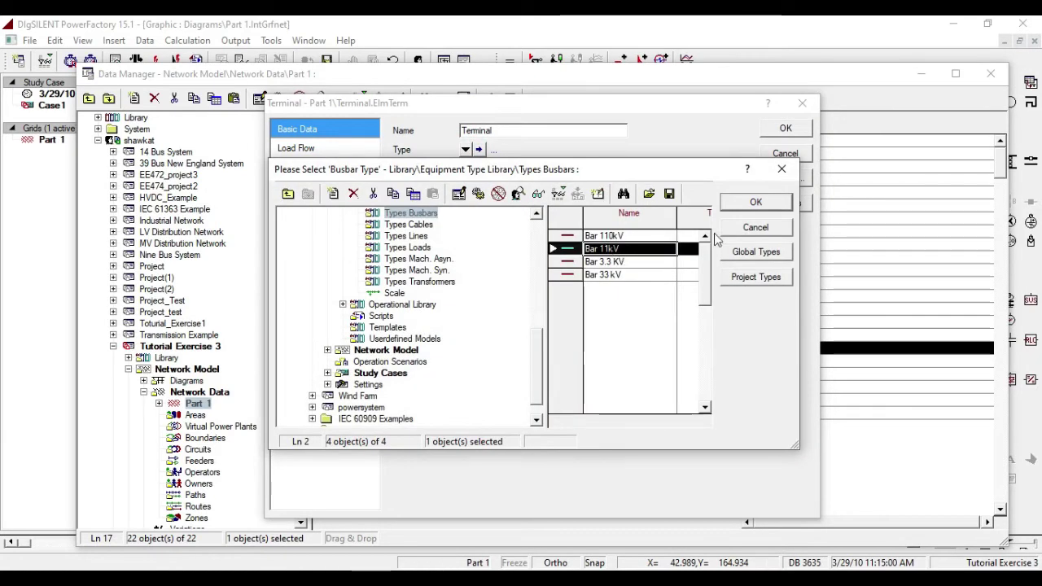
pyautogui.click(754, 203)
pyautogui.click(786, 129)
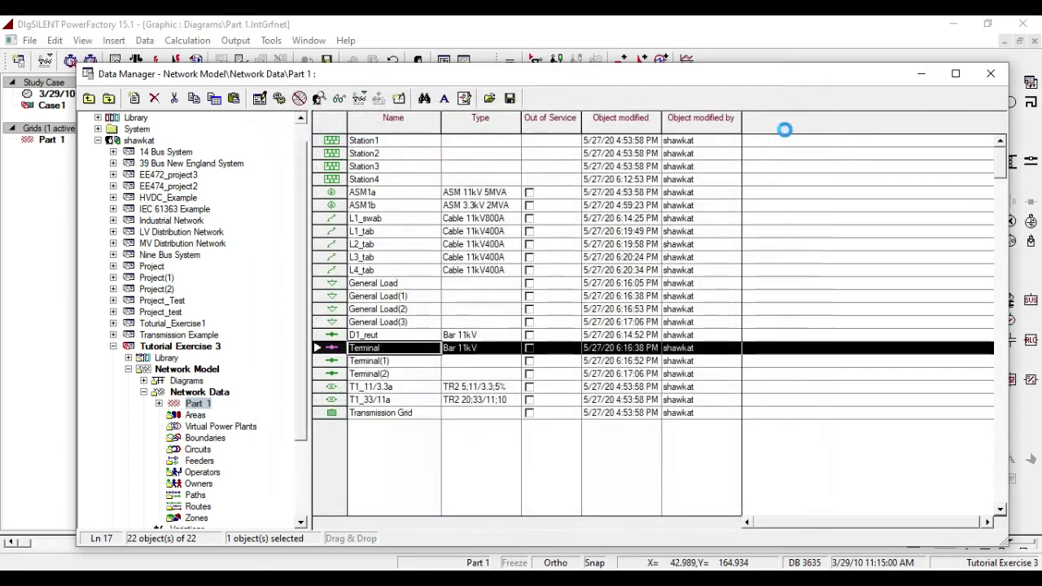
pyautogui.click(331, 362)
pyautogui.doubleClick(331, 362)
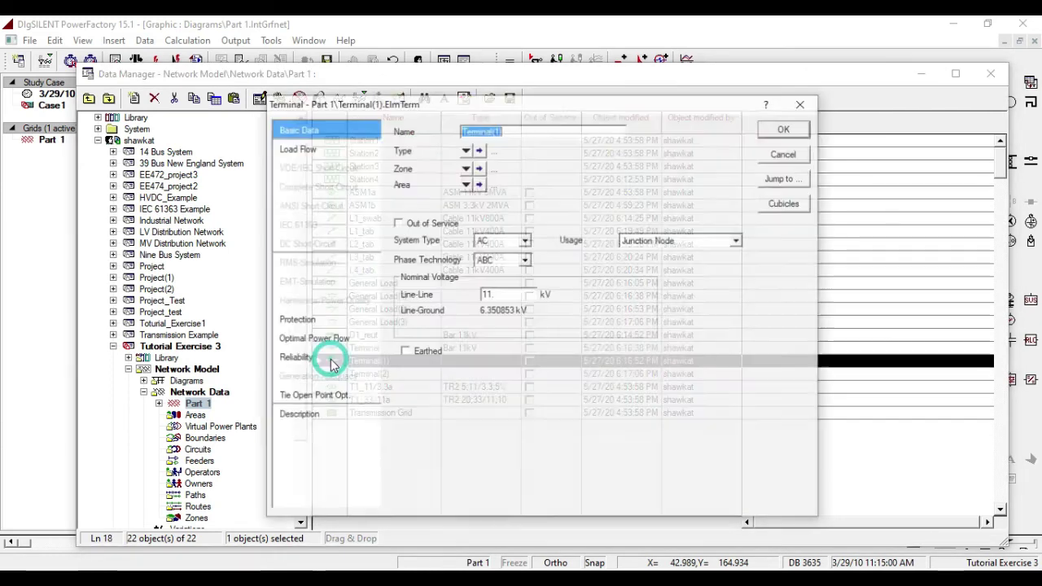
pyautogui.click(466, 150)
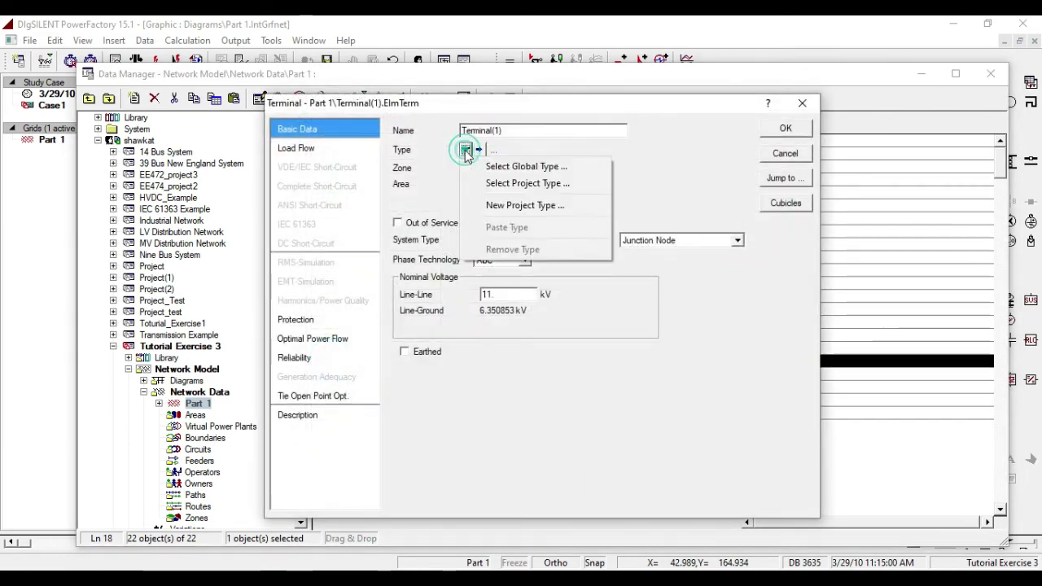
pyautogui.click(500, 183)
pyautogui.click(754, 203)
pyautogui.click(784, 153)
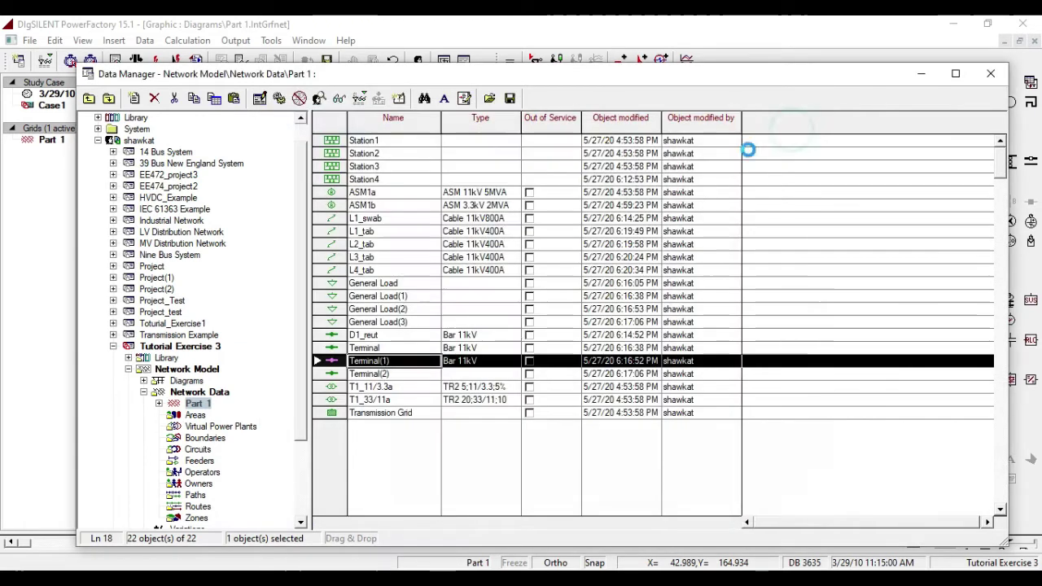
# - Assign the Bar 11kV busbar type to Terminal(2)
pyautogui.click(332, 375)
pyautogui.doubleClick(331, 375)
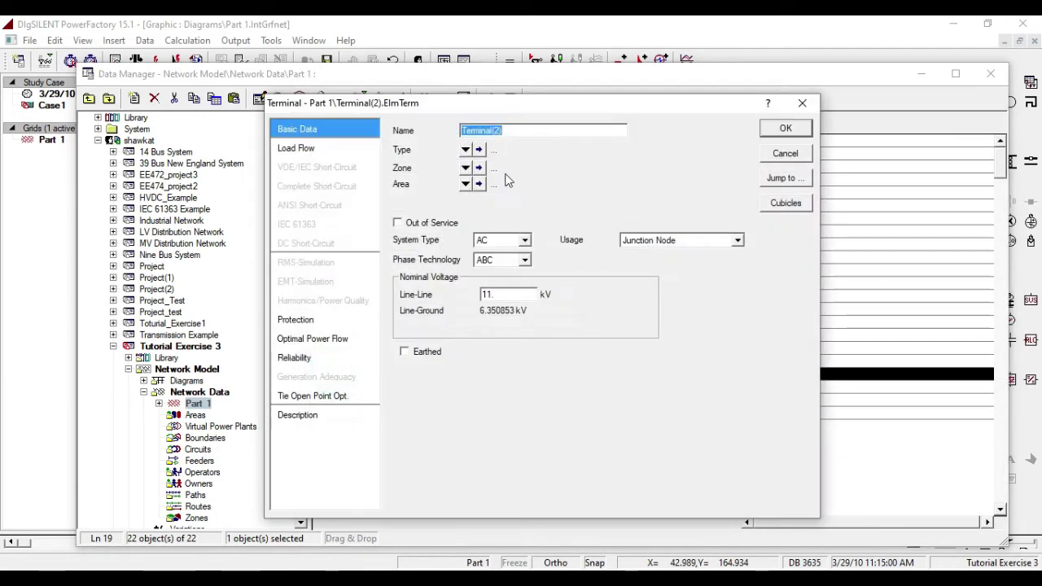
pyautogui.click(466, 149)
pyautogui.click(500, 182)
pyautogui.click(755, 202)
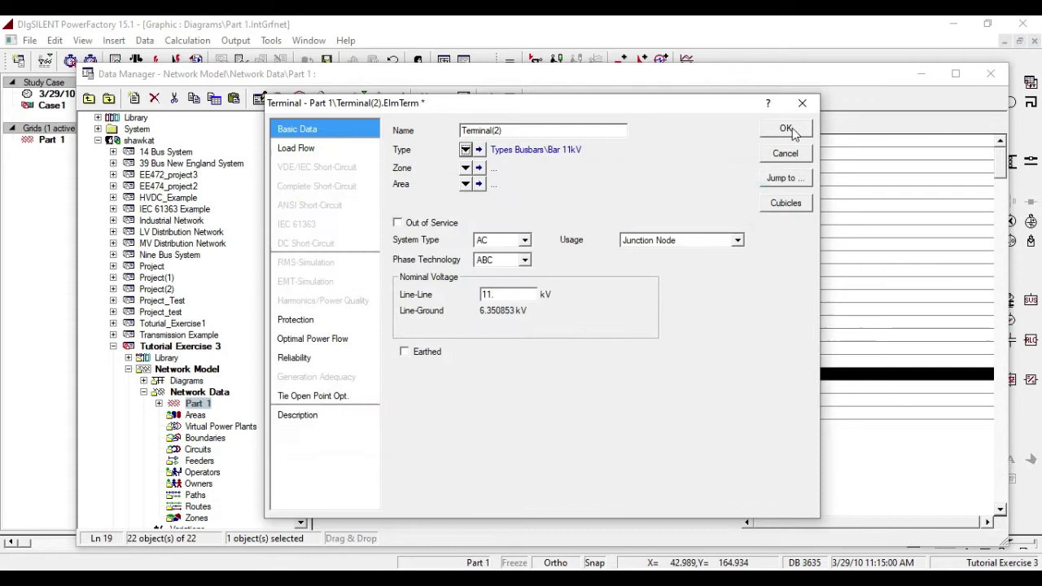
pyautogui.click(785, 128)
# - Rename the three terminals to D1_t, D2_t and D3_t
pyautogui.click(364, 348)
pyautogui.press('BackSpace')
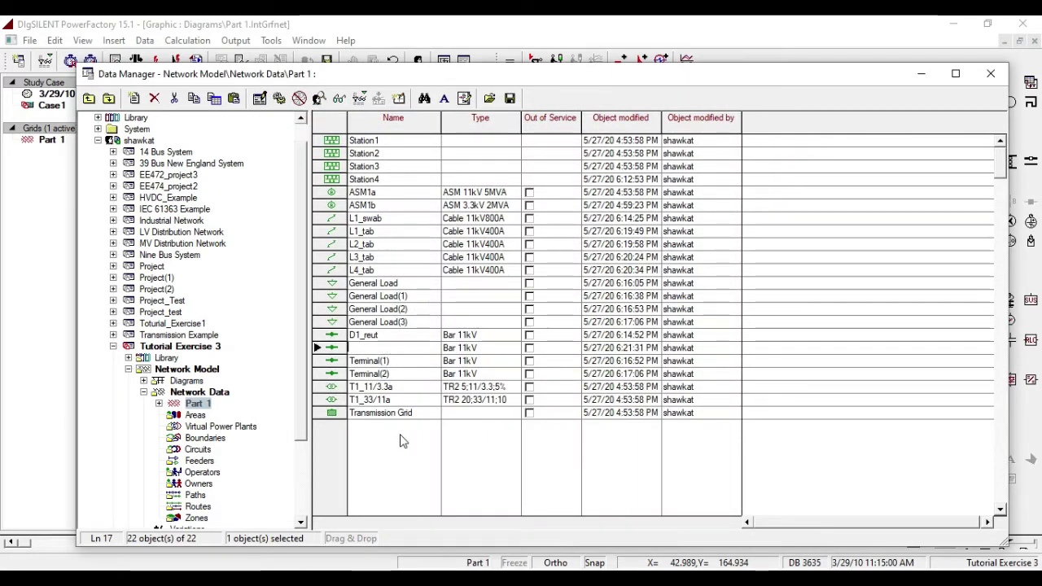
pyautogui.write('D1_t')
pyautogui.click(375, 363)
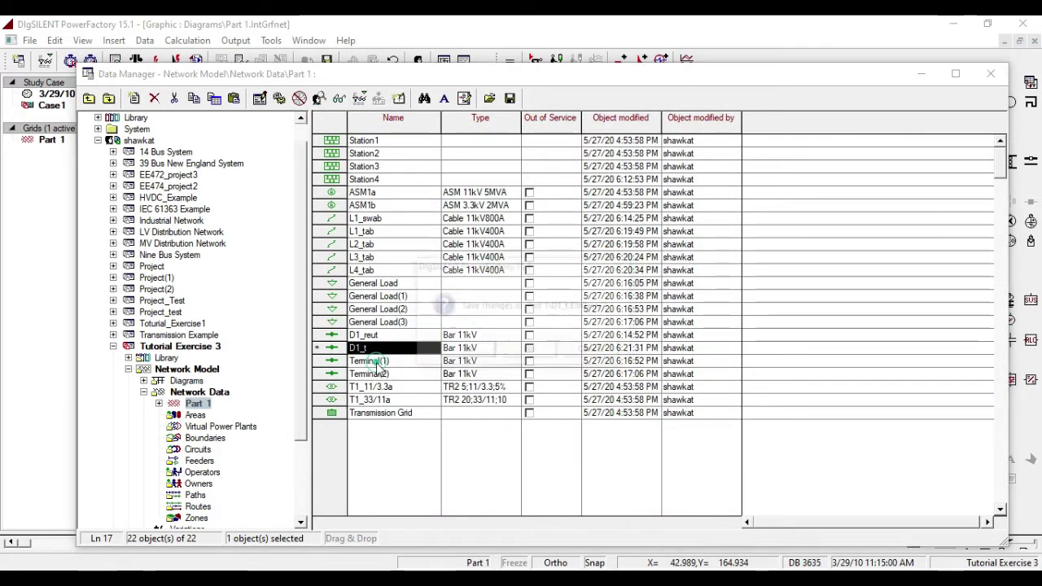
pyautogui.click(489, 357)
pyautogui.press('BackSpace')
pyautogui.write('D')
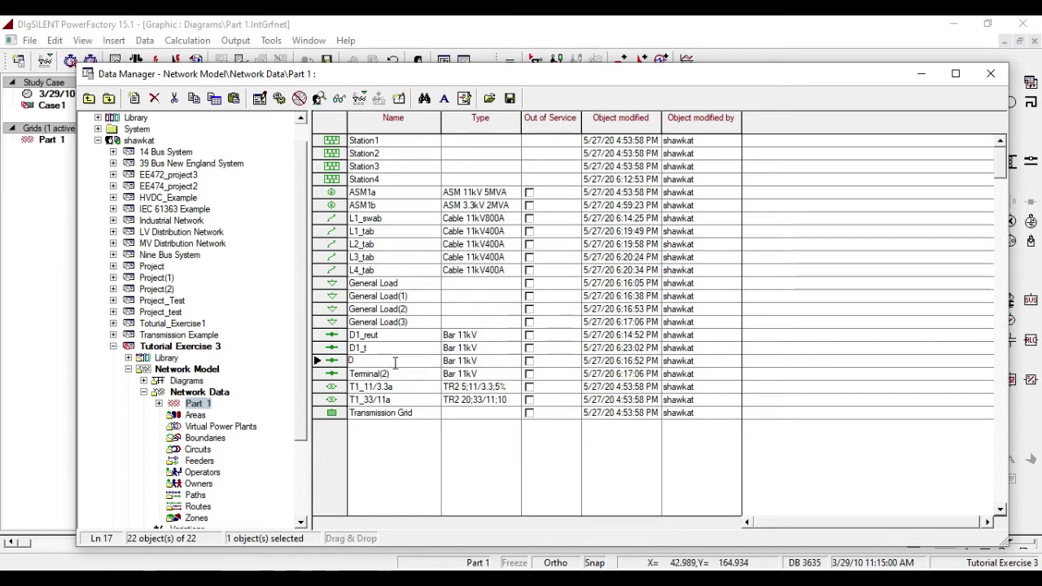
pyautogui.write('2_t')
pyautogui.click(359, 375)
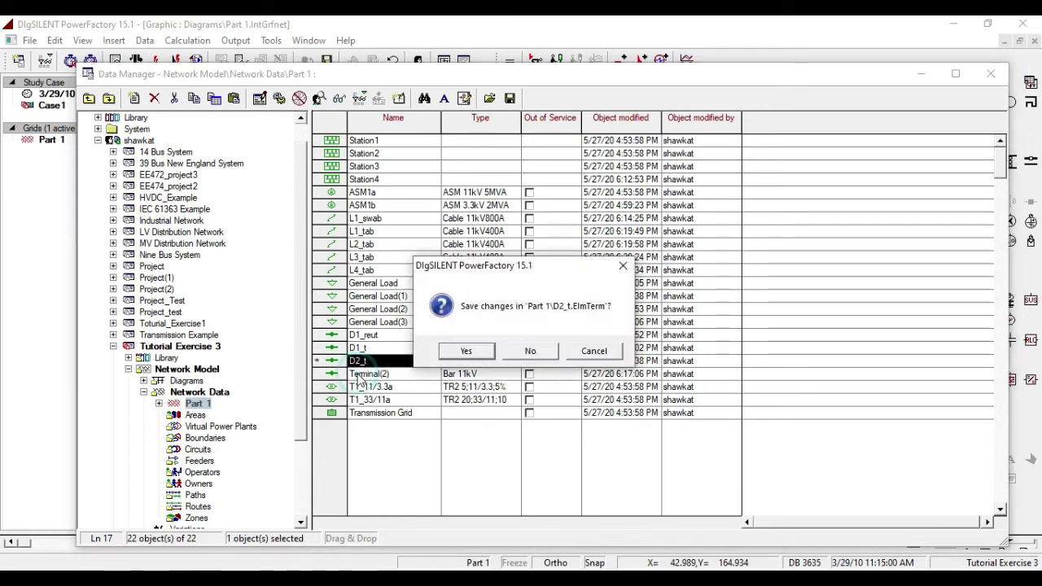
pyautogui.click(470, 356)
pyautogui.write('D3')
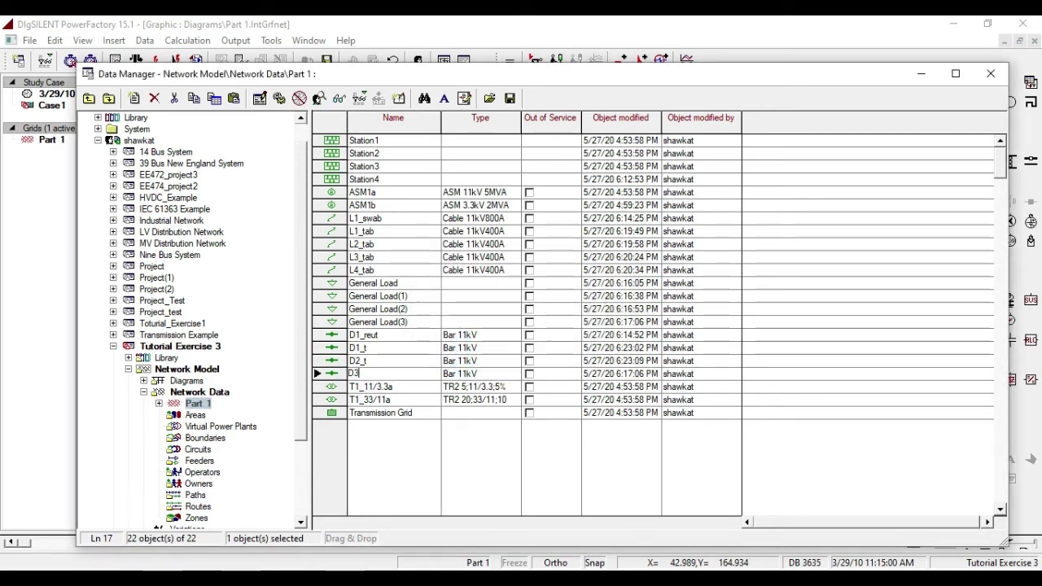
pyautogui.write('_')
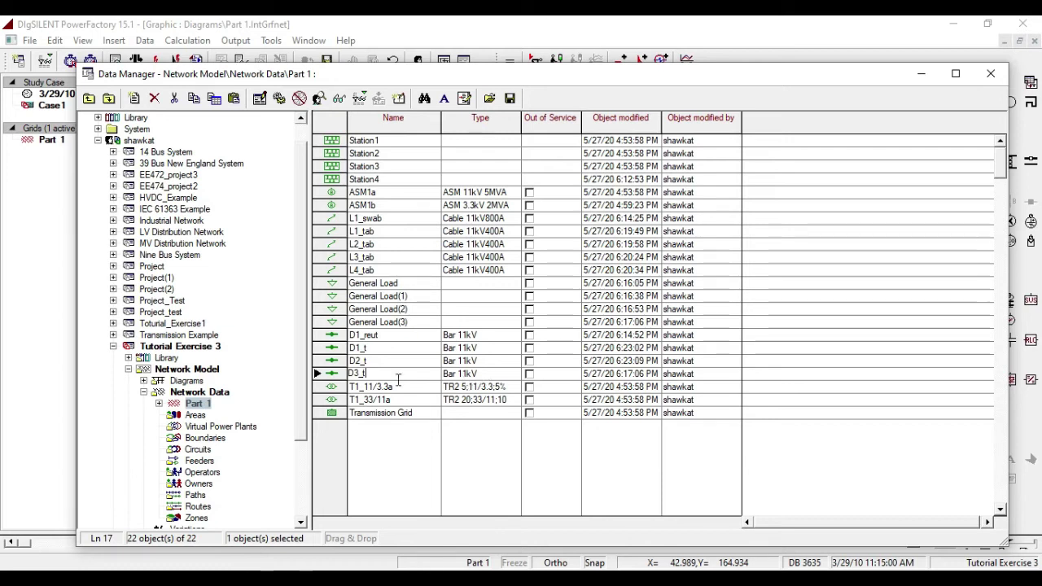
pyautogui.write('t')
pyautogui.click(397, 388)
pyautogui.click(463, 351)
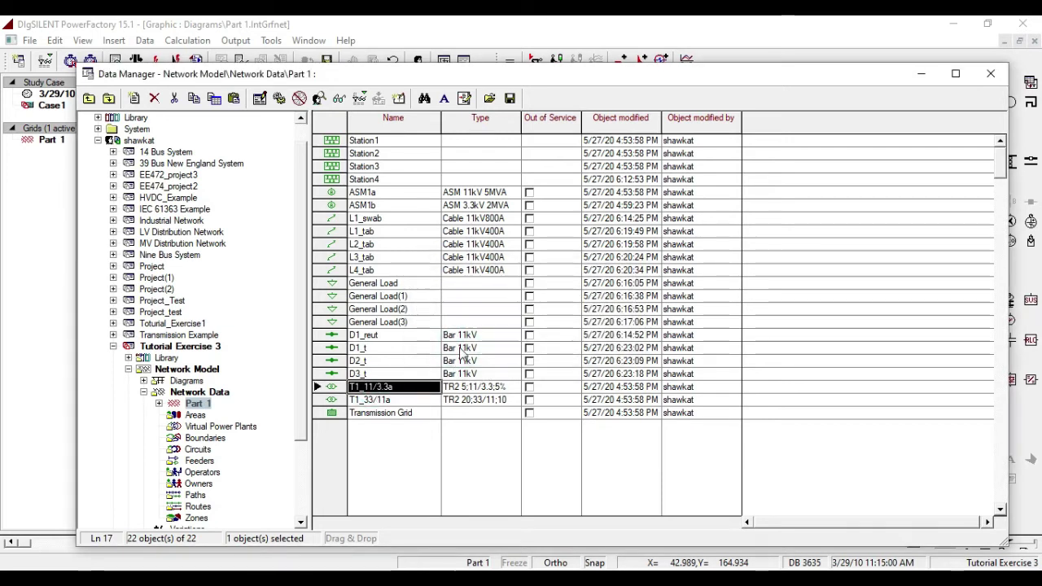
# - Close the Data Manager and open a data table of the four loads
pyautogui.click(991, 76)
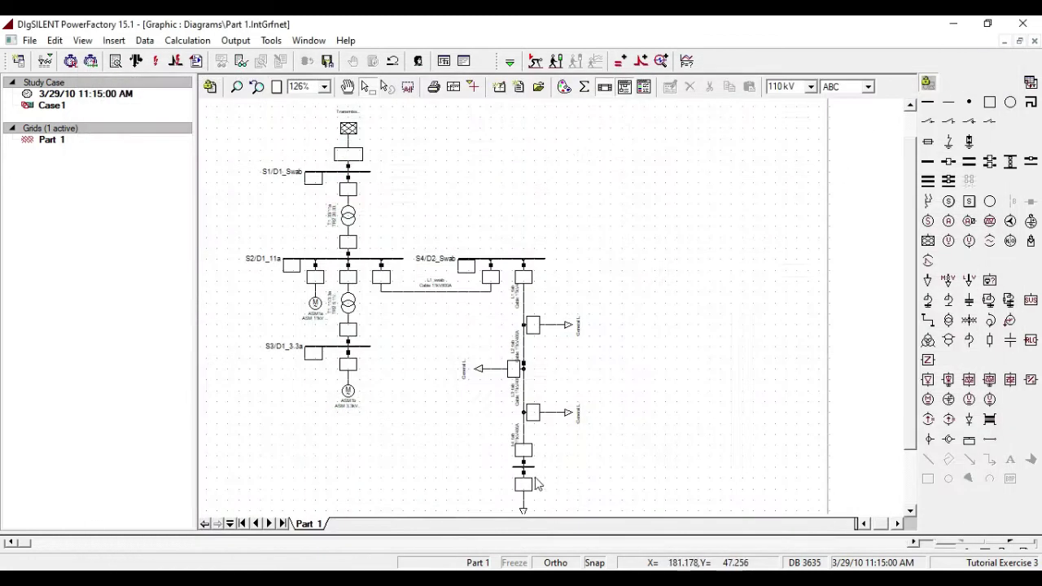
pyautogui.click(524, 496)
pyautogui.keyDown('ctrl'); pyautogui.click(556, 412); pyautogui.keyUp('ctrl')
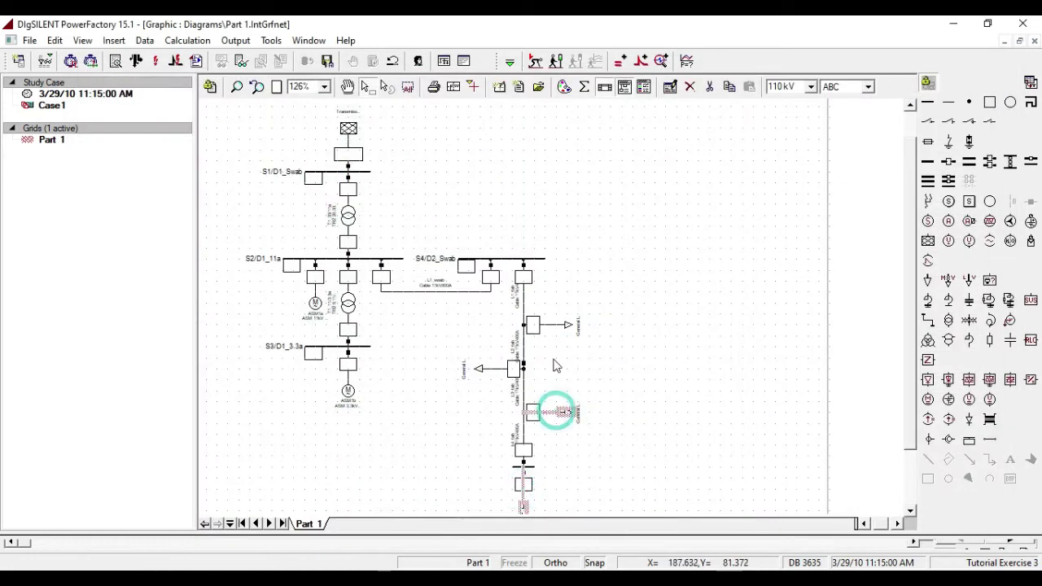
pyautogui.keyDown('ctrl'); pyautogui.click(550, 325); pyautogui.keyUp('ctrl')
pyautogui.keyDown('ctrl'); pyautogui.click(499, 368); pyautogui.keyUp('ctrl')
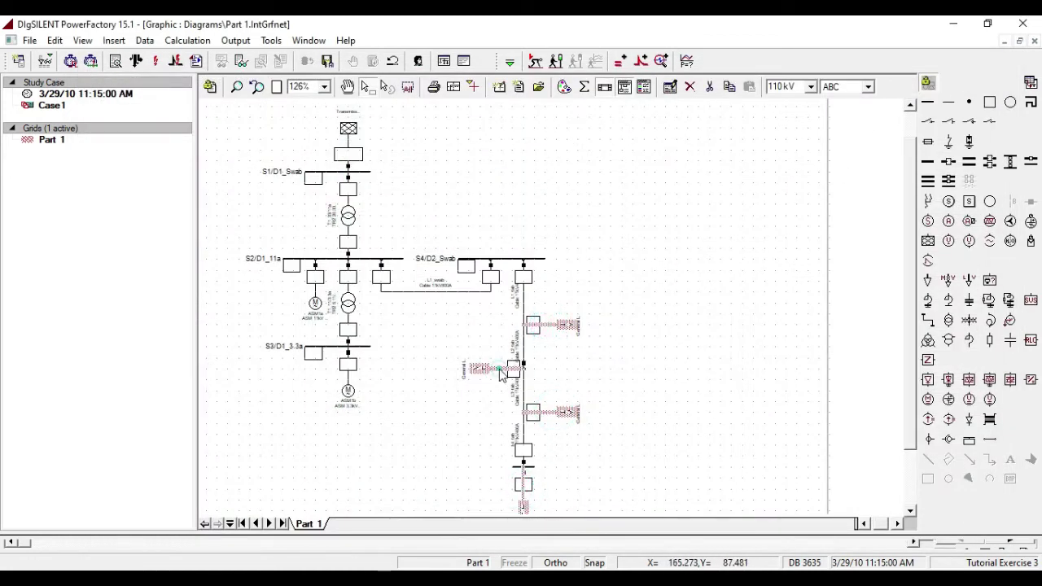
pyautogui.rightClick(556, 324)
pyautogui.click(600, 70)
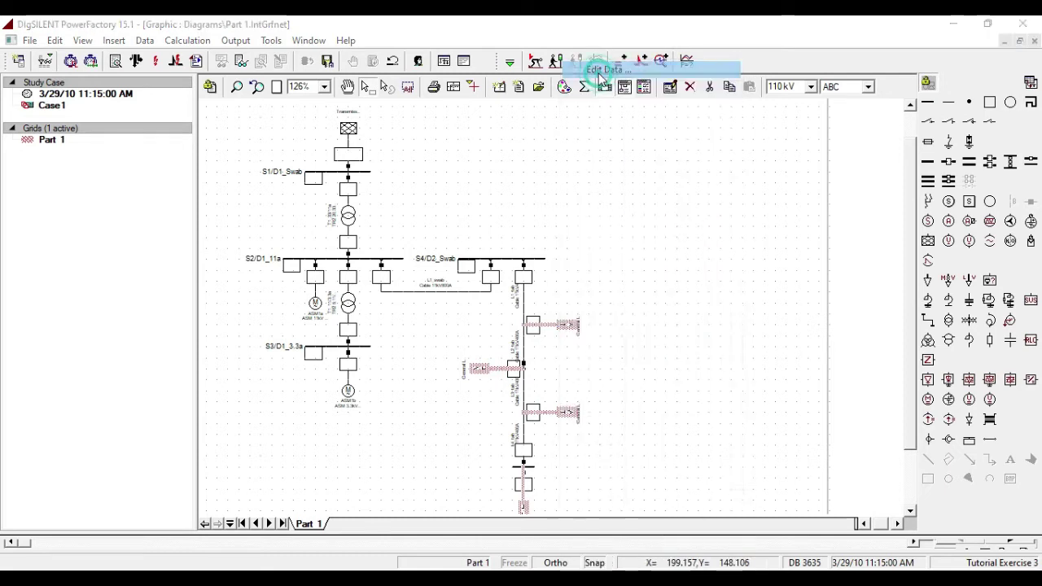
# - Rename General Load to L1 and give it the General Load type
pyautogui.click(195, 205)
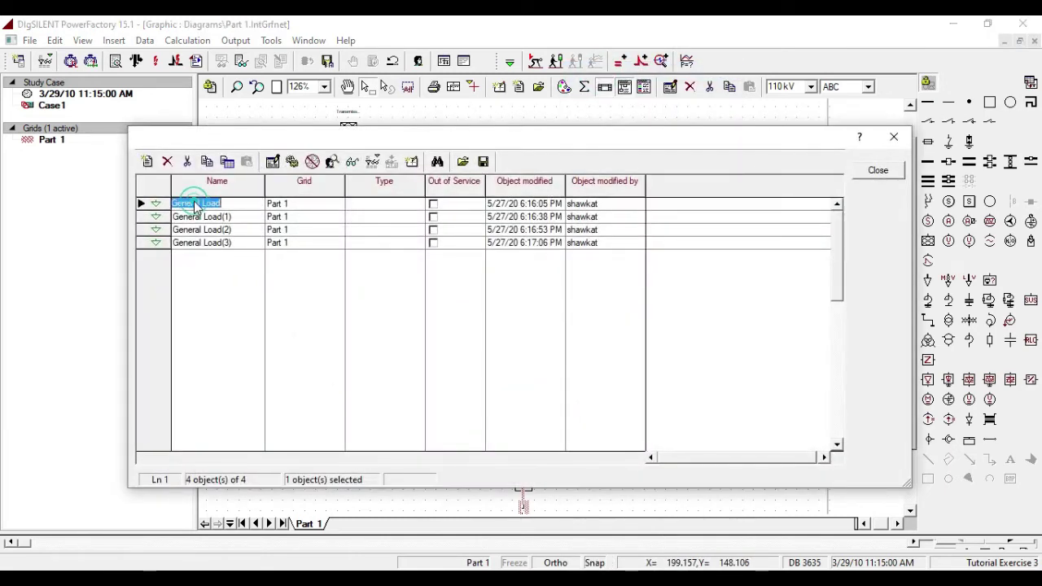
pyautogui.doubleClick(157, 205)
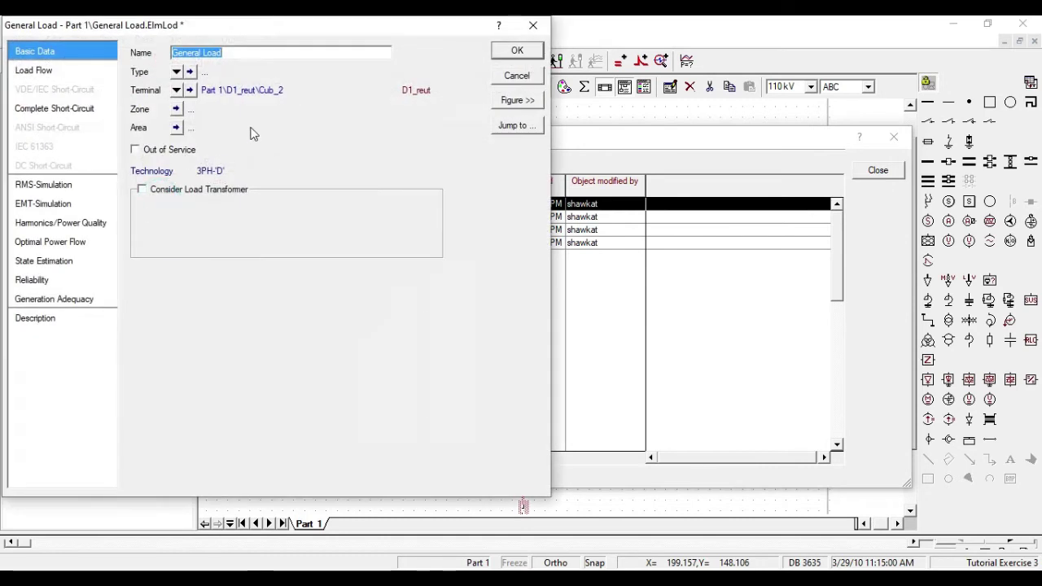
pyautogui.write('L1')
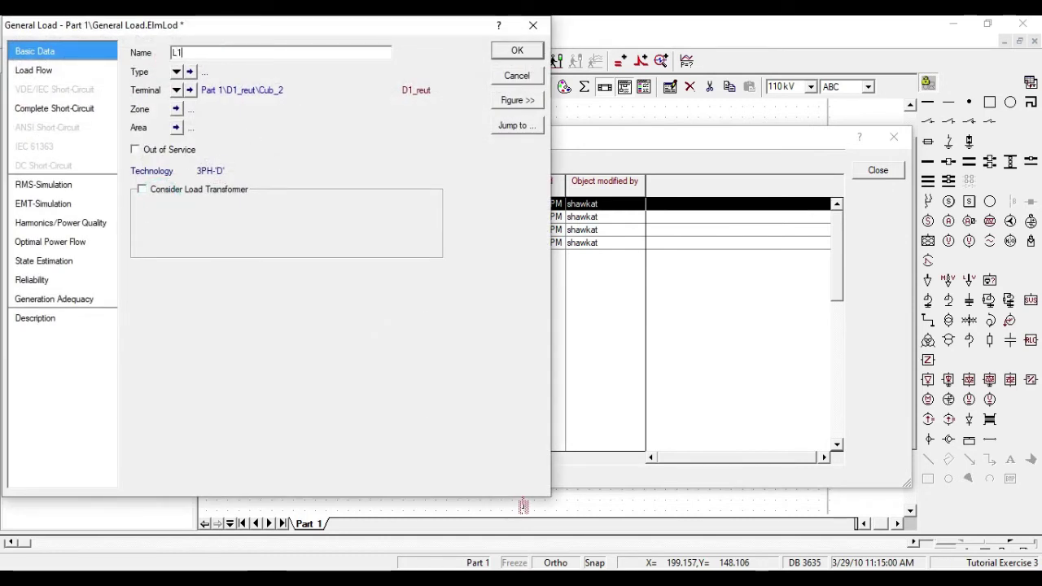
pyautogui.click(178, 72)
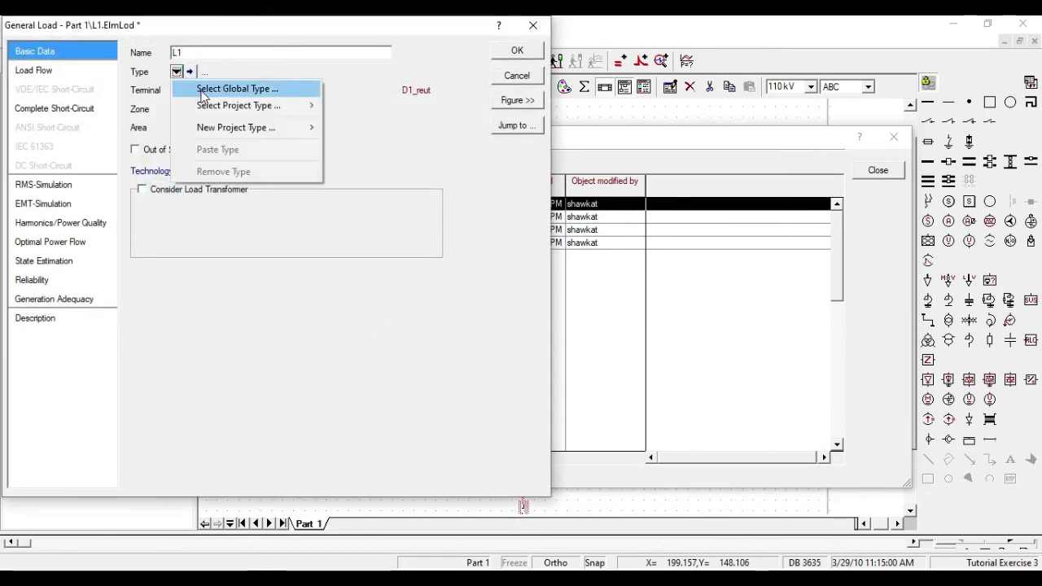
pyautogui.moveTo(208, 106)
pyautogui.click(357, 105)
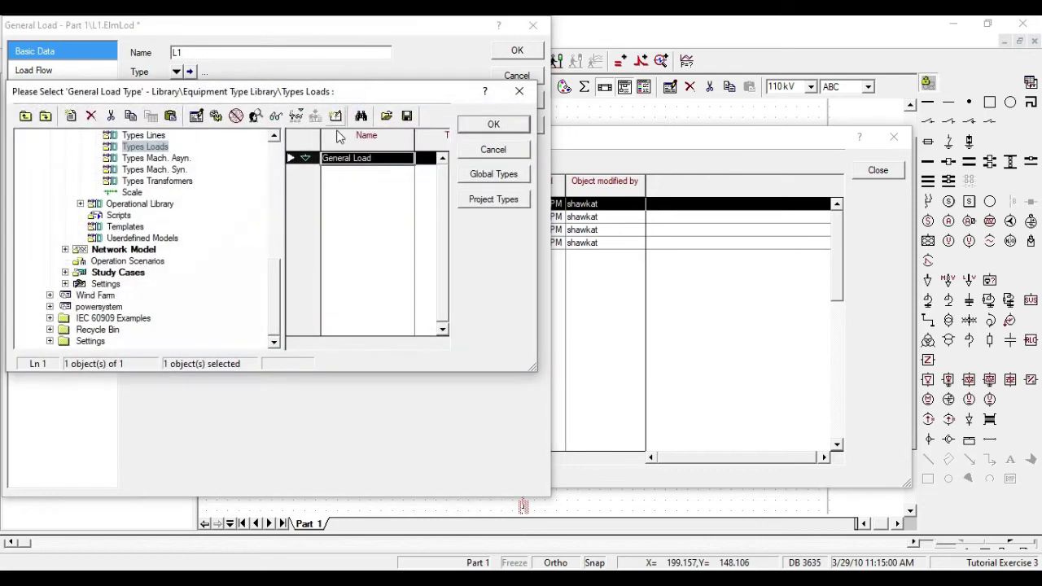
pyautogui.click(491, 124)
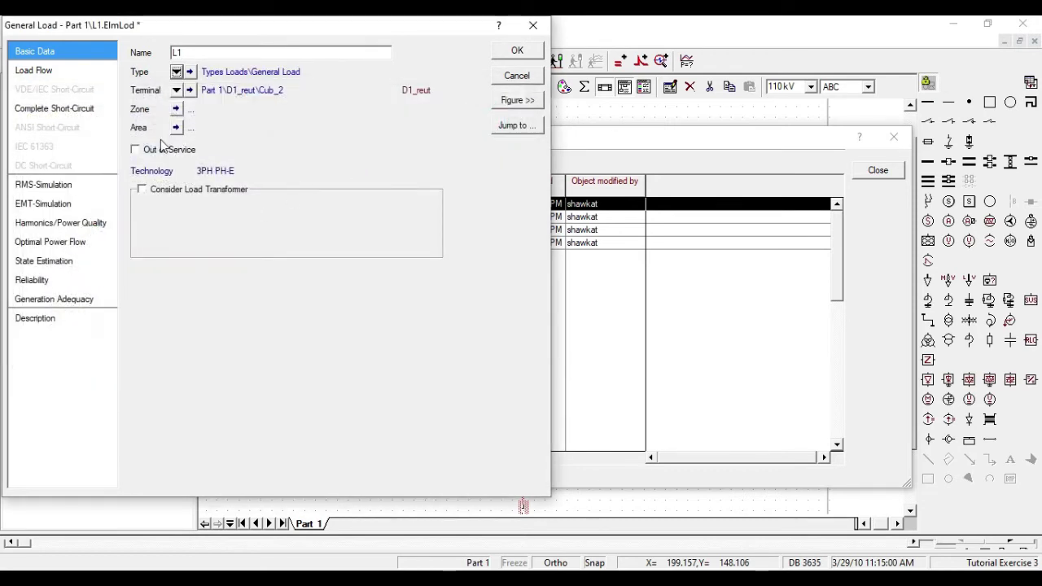
# - Set L1 to P, cos(phi) input with 3 MW at 0.9 inductive
pyautogui.click(40, 72)
pyautogui.click(268, 70)
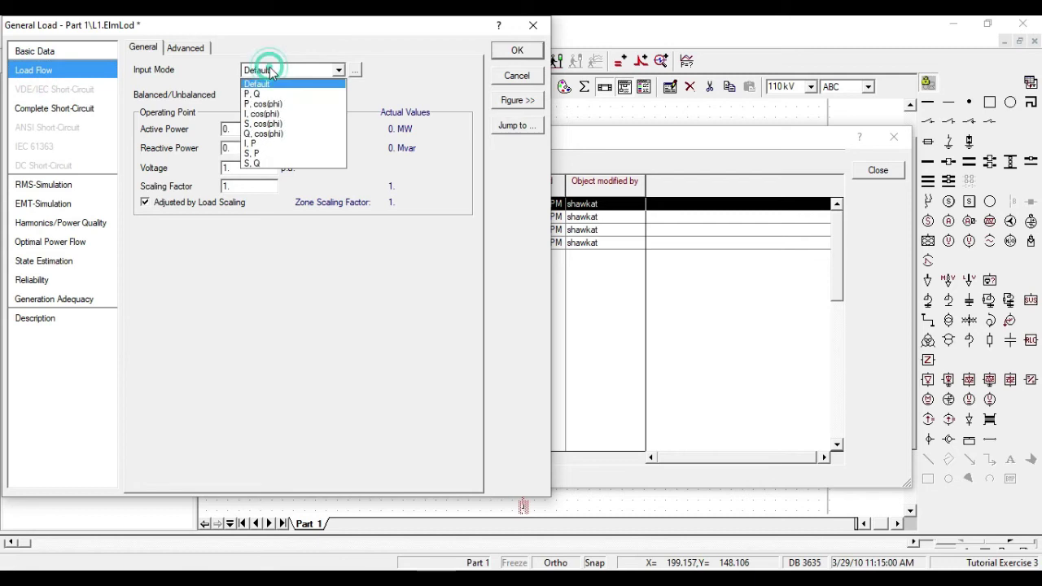
pyautogui.click(273, 104)
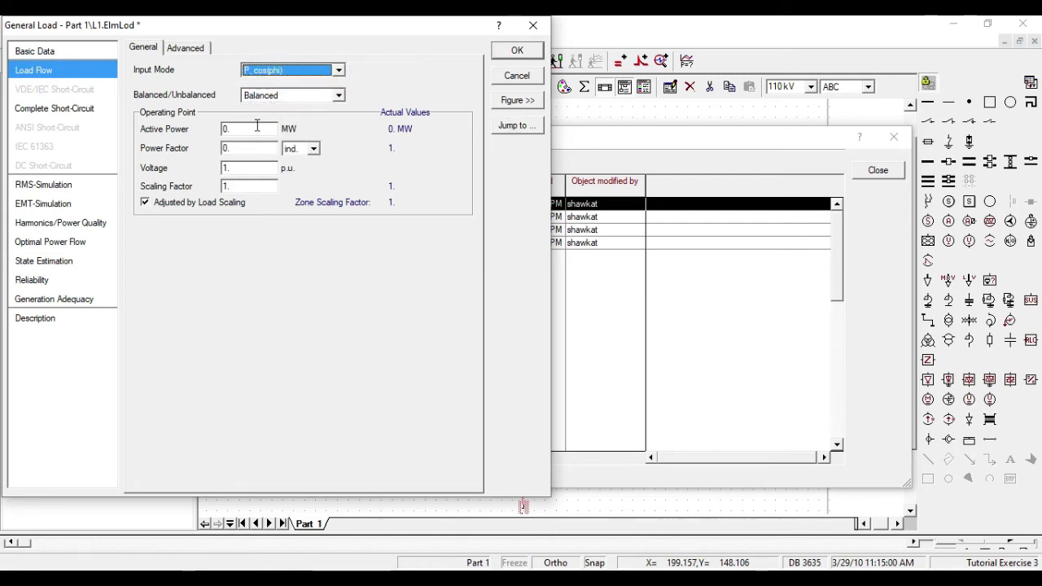
pyautogui.press('Tab')
pyautogui.press('Tab')
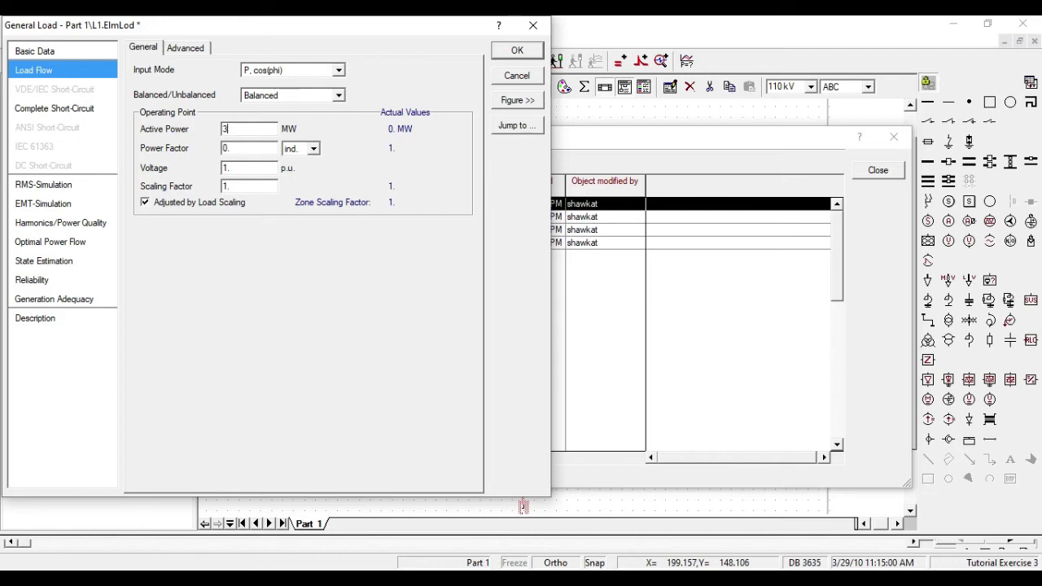
pyautogui.press('Tab')
pyautogui.click(294, 149)
pyautogui.click(294, 166)
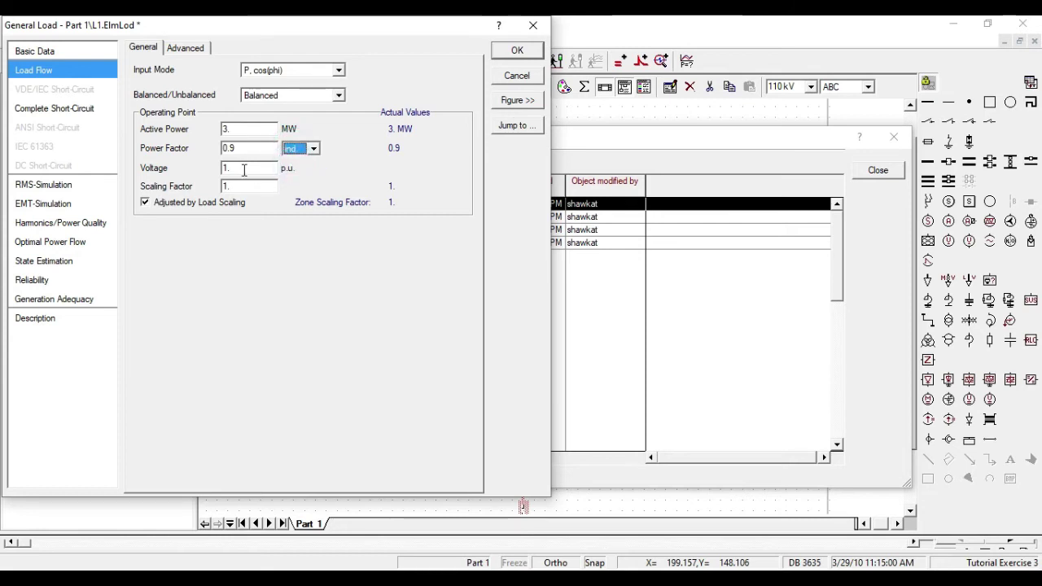
pyautogui.click(242, 168)
pyautogui.click(307, 189)
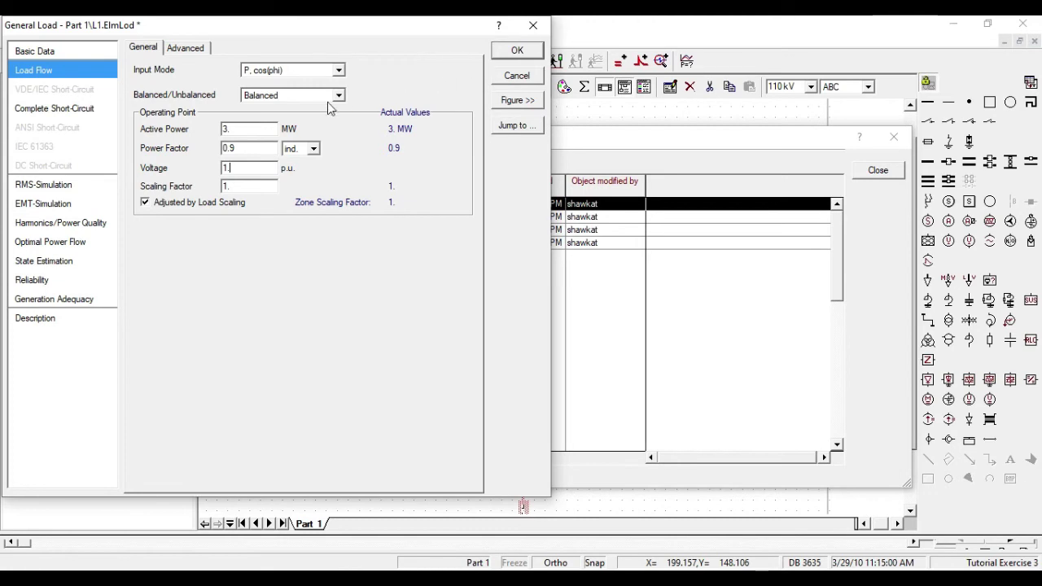
pyautogui.click(525, 51)
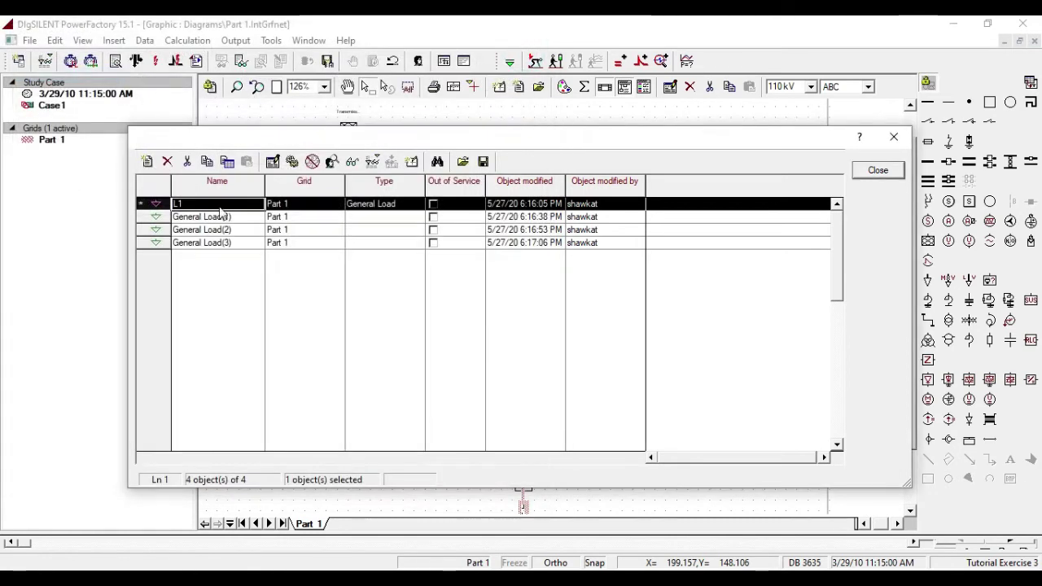
pyautogui.click(466, 355)
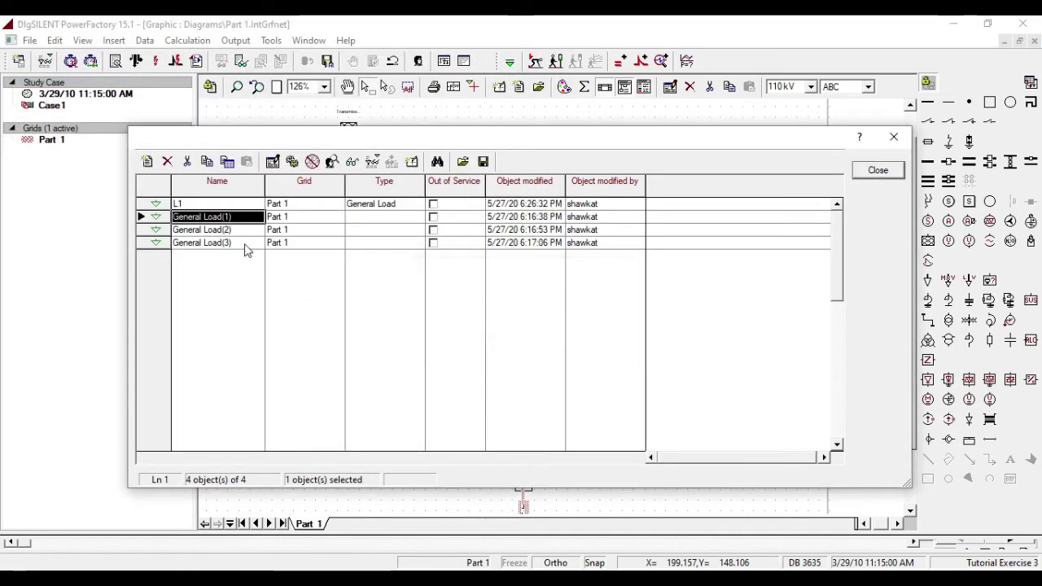
# - Rename General Load(1) to L2 and give it the General Load type
pyautogui.doubleClick(160, 221)
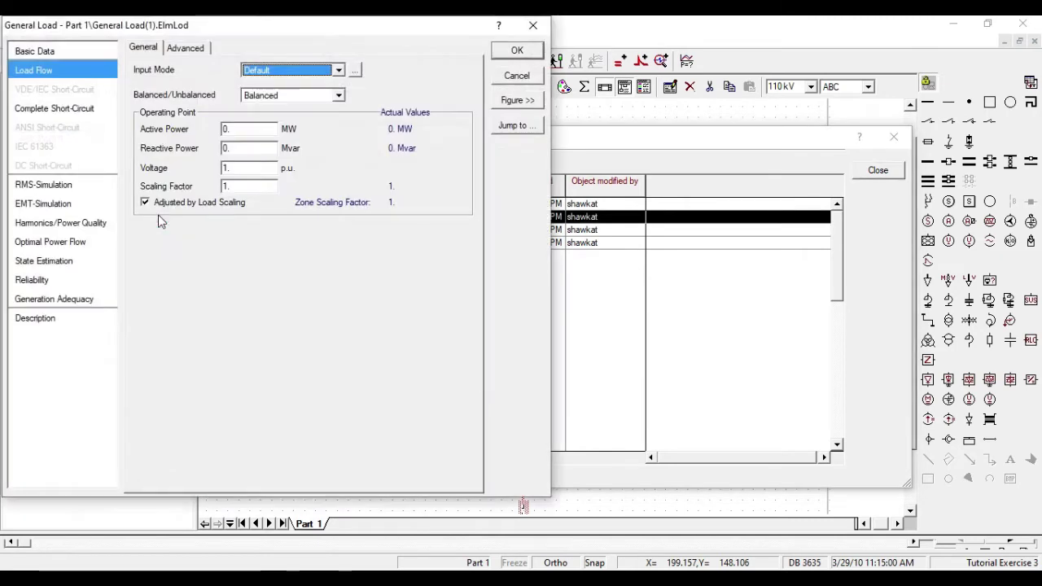
pyautogui.click(65, 51)
pyautogui.moveTo(255, 51); pyautogui.dragTo(65, 76)
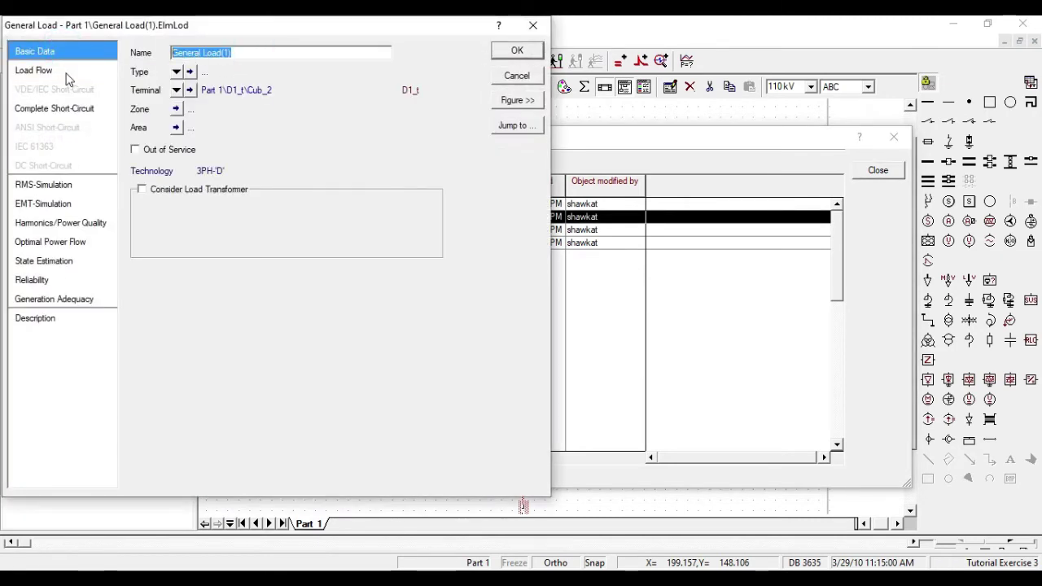
pyautogui.write('L2')
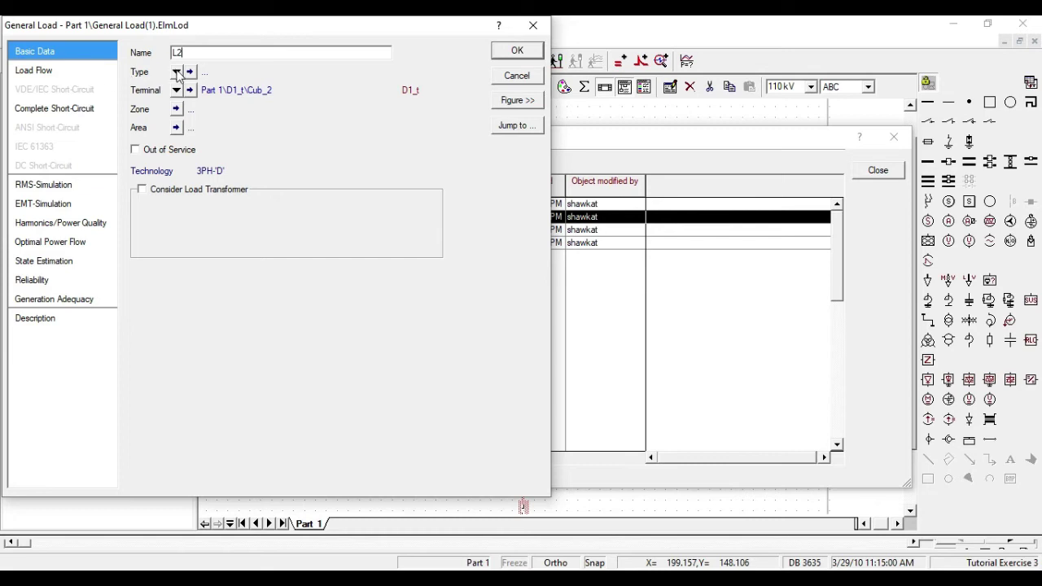
pyautogui.click(176, 71)
pyautogui.moveTo(209, 105)
pyautogui.click(354, 105)
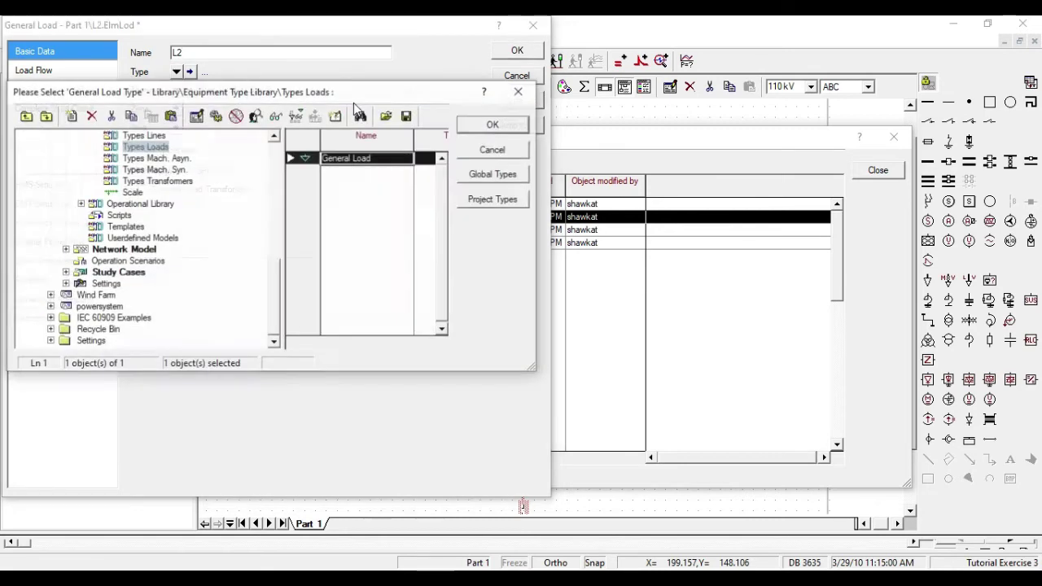
pyautogui.click(521, 126)
# - Set L2 to P, cos(phi) input with 4 MW at power factor 0.9
pyautogui.click(39, 71)
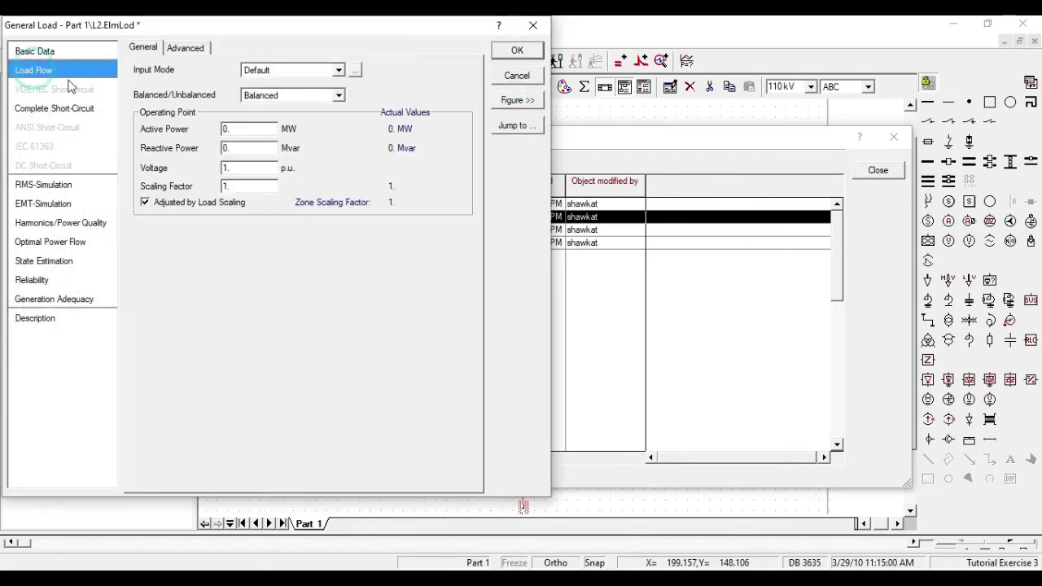
pyautogui.click(285, 71)
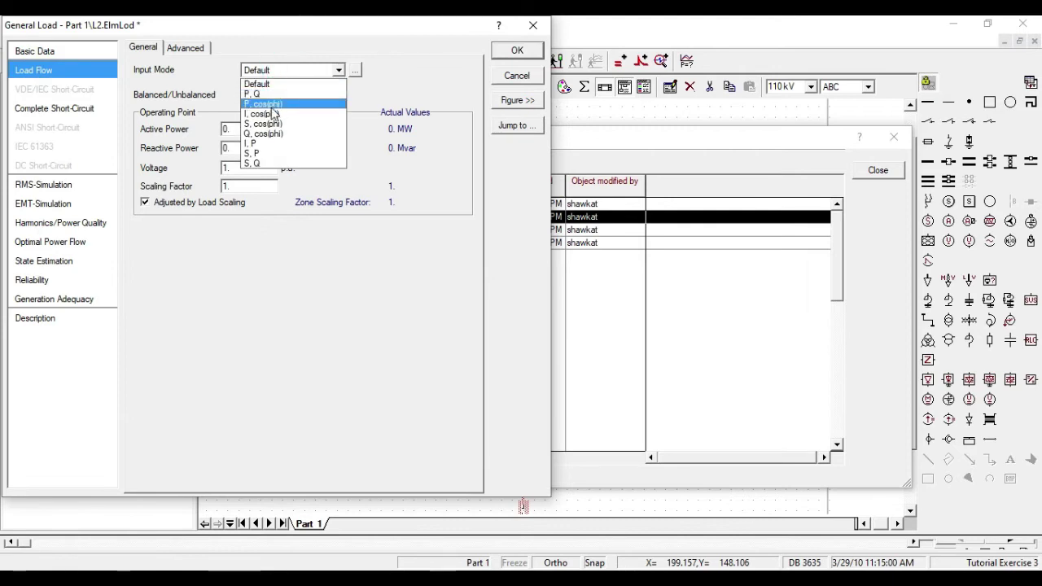
pyautogui.click(272, 105)
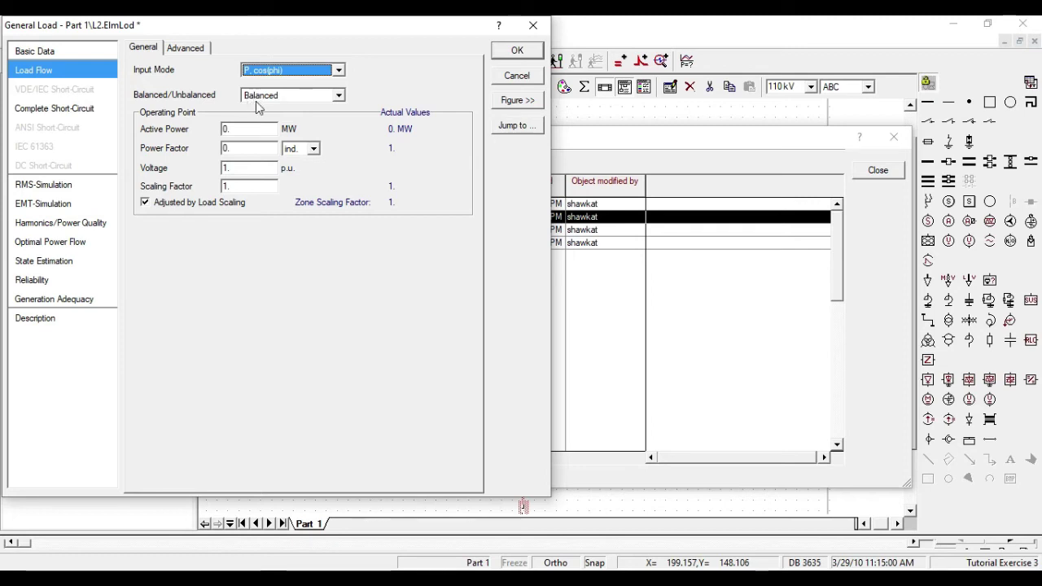
pyautogui.click(253, 129)
pyautogui.write('4')
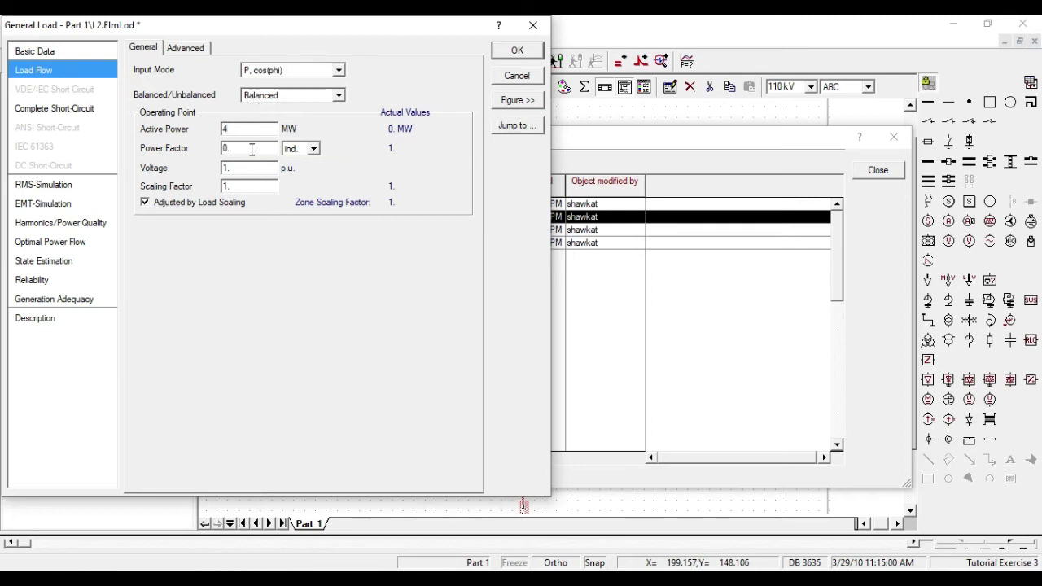
pyautogui.click(245, 148)
pyautogui.write('0.9')
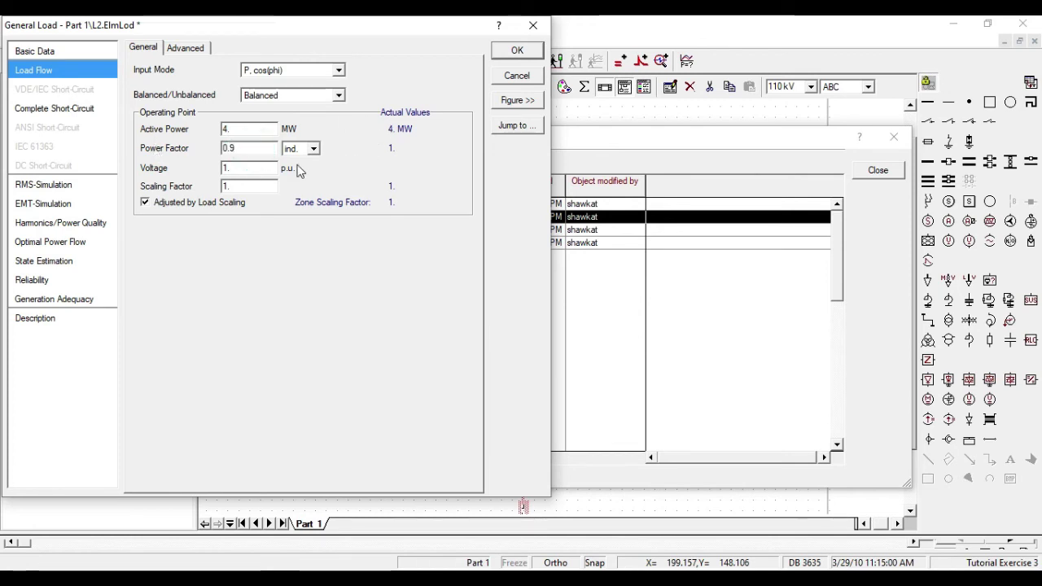
pyautogui.click(236, 167)
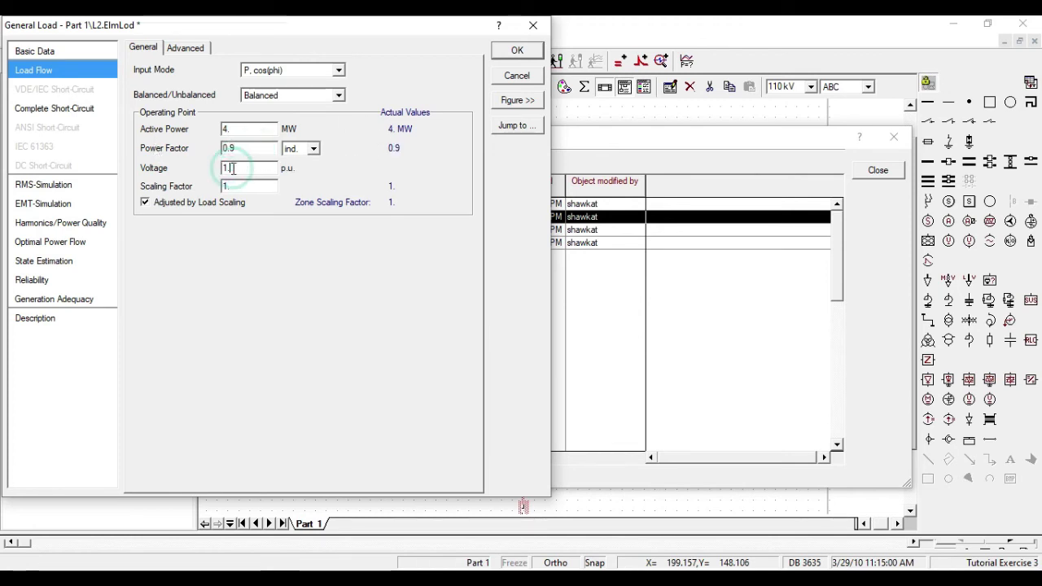
pyautogui.click(518, 52)
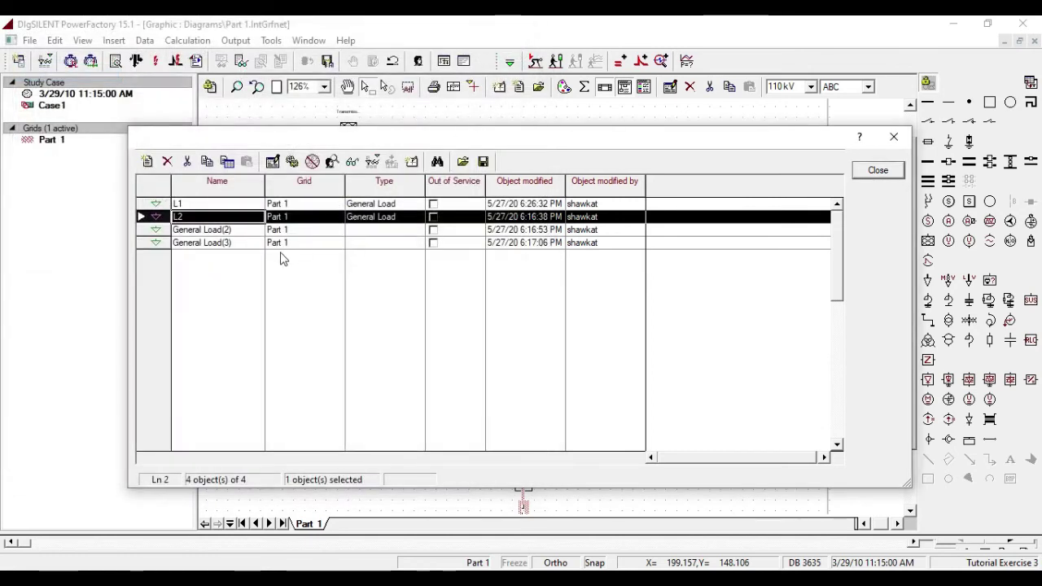
# - Rename General Load(2) to L3 and give it the General Load type
pyautogui.doubleClick(161, 231)
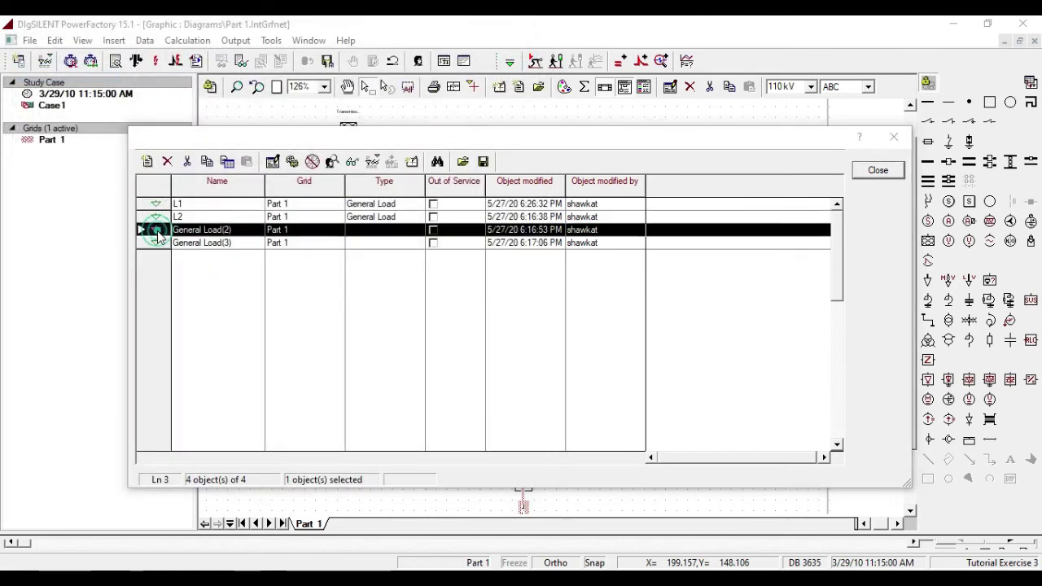
pyautogui.click(76, 52)
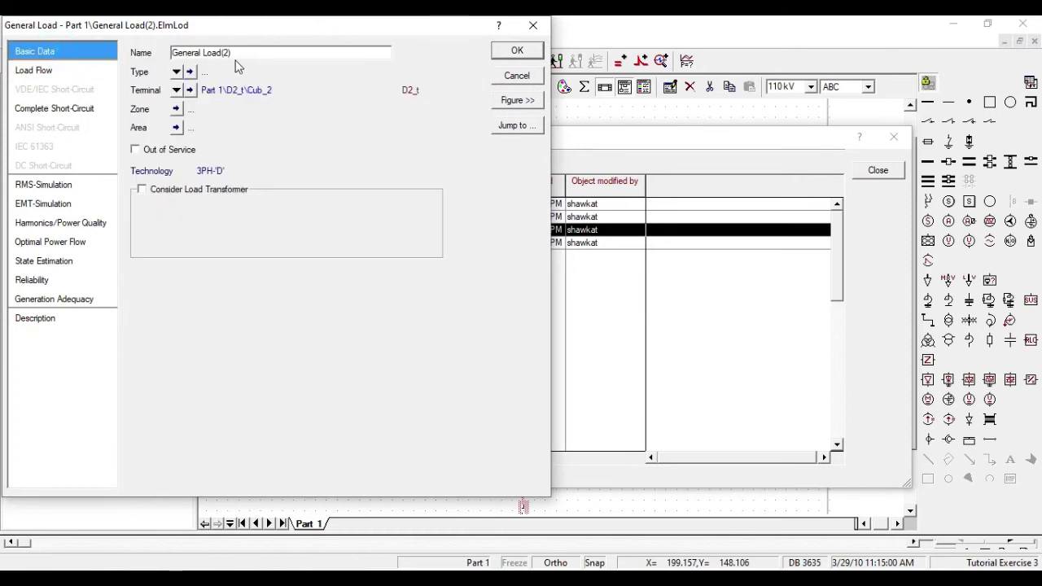
pyautogui.doubleClick(248, 54)
pyautogui.write('L3')
pyautogui.click(174, 73)
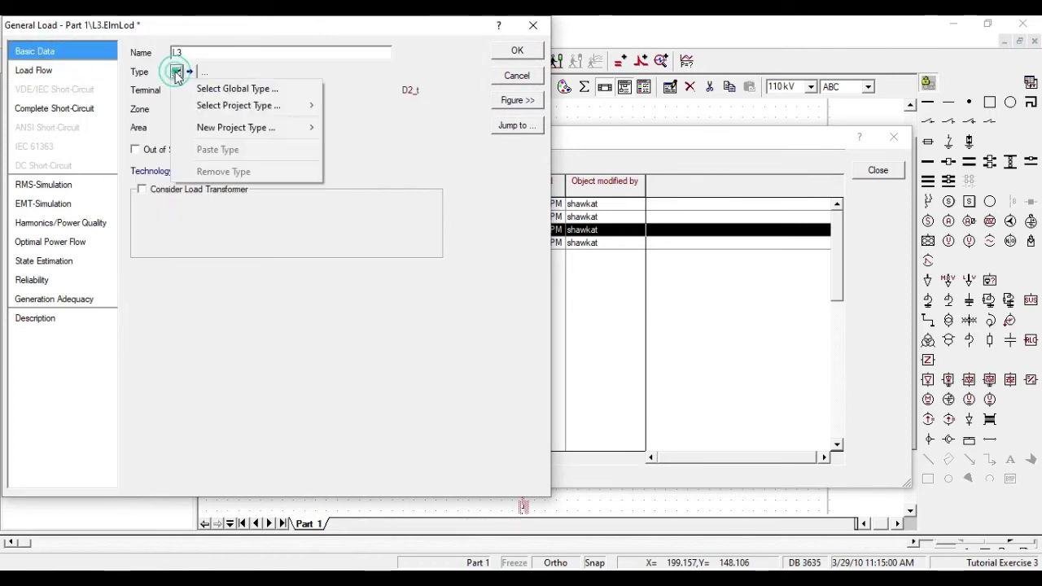
pyautogui.moveTo(208, 106)
pyautogui.click(371, 105)
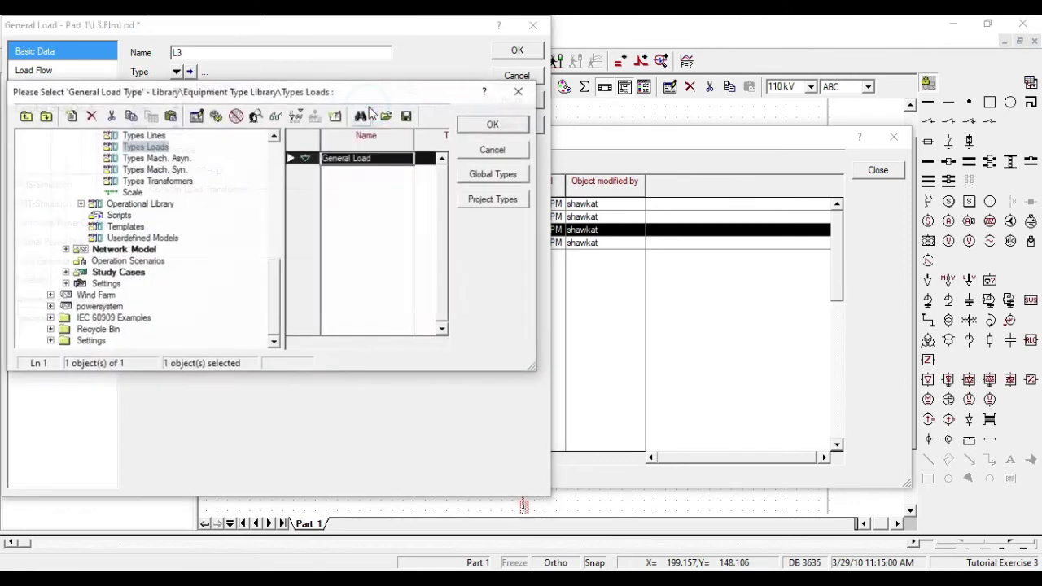
pyautogui.click(501, 122)
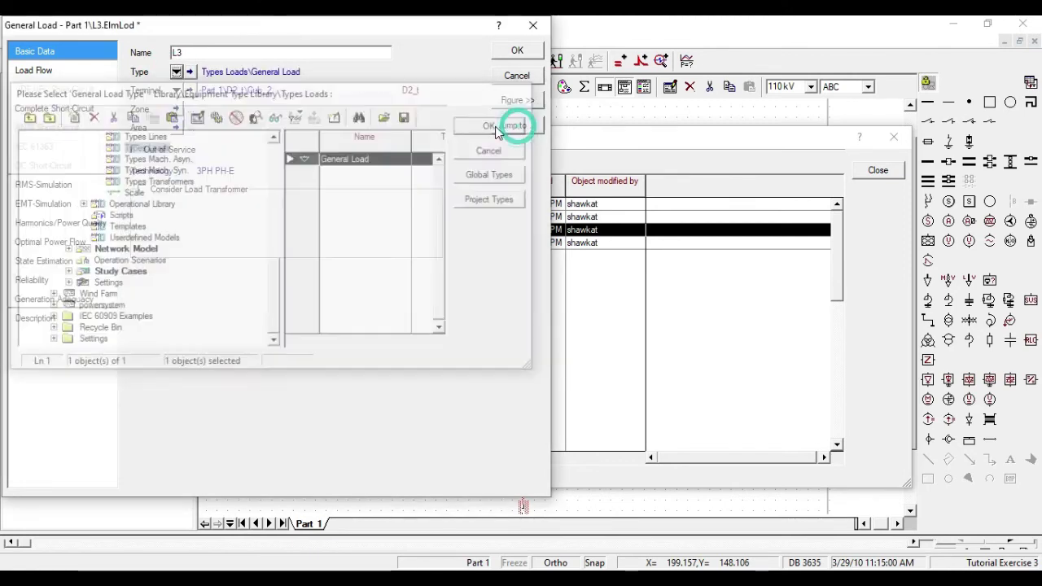
# - Set L3 to P, cos(phi) input with 1 MW at power factor 0.9
pyautogui.click(23, 74)
pyautogui.click(300, 71)
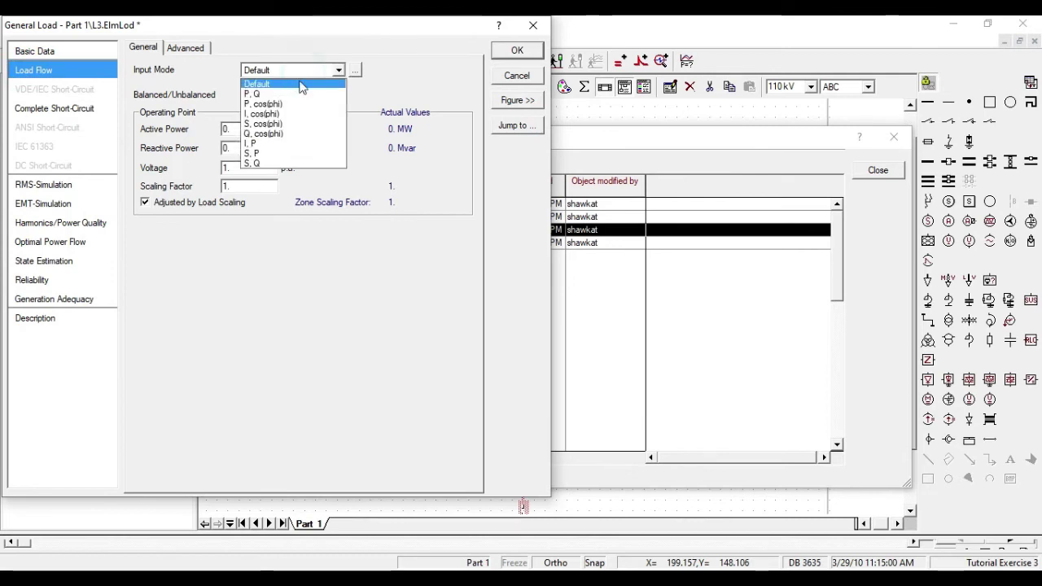
pyautogui.click(287, 103)
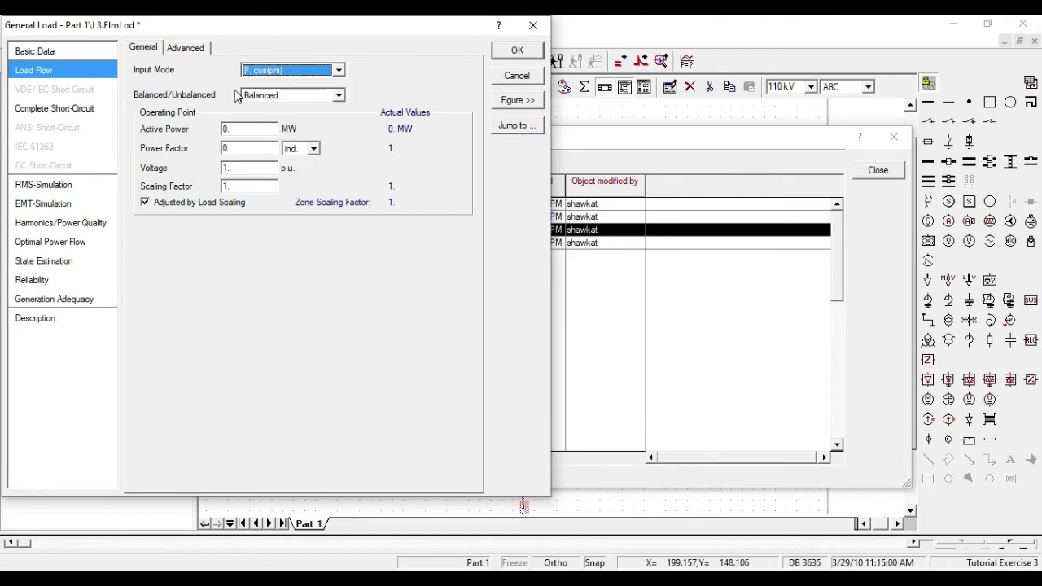
pyautogui.click(246, 127)
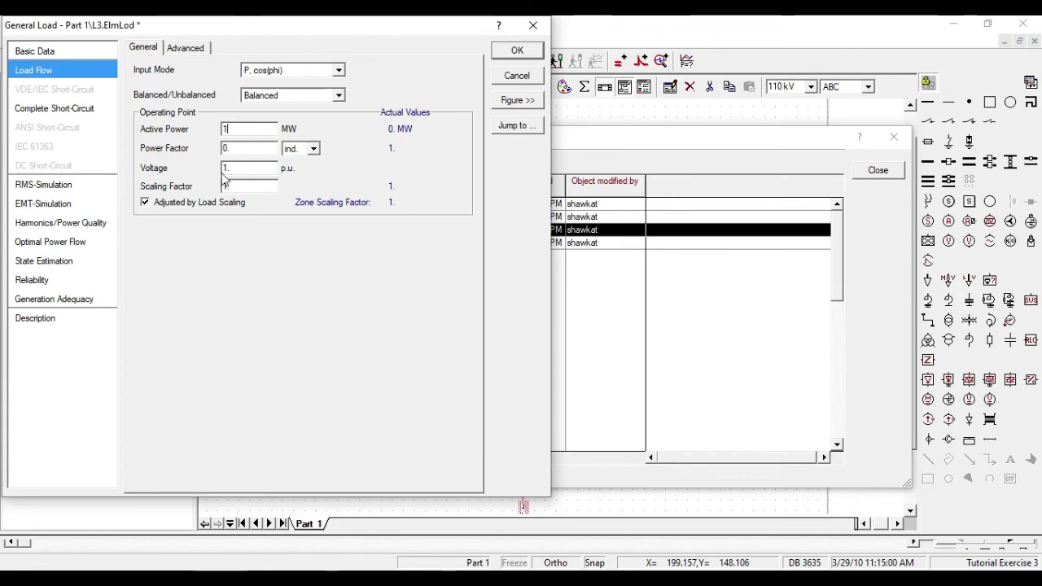
pyautogui.click(249, 147)
pyautogui.write('0.')
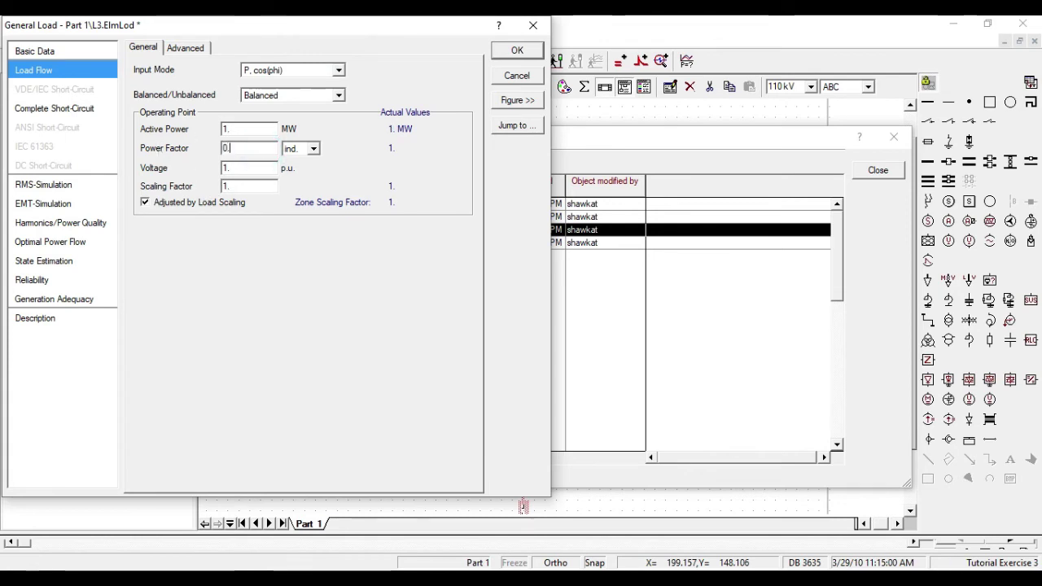
pyautogui.write('9')
pyautogui.click(253, 166)
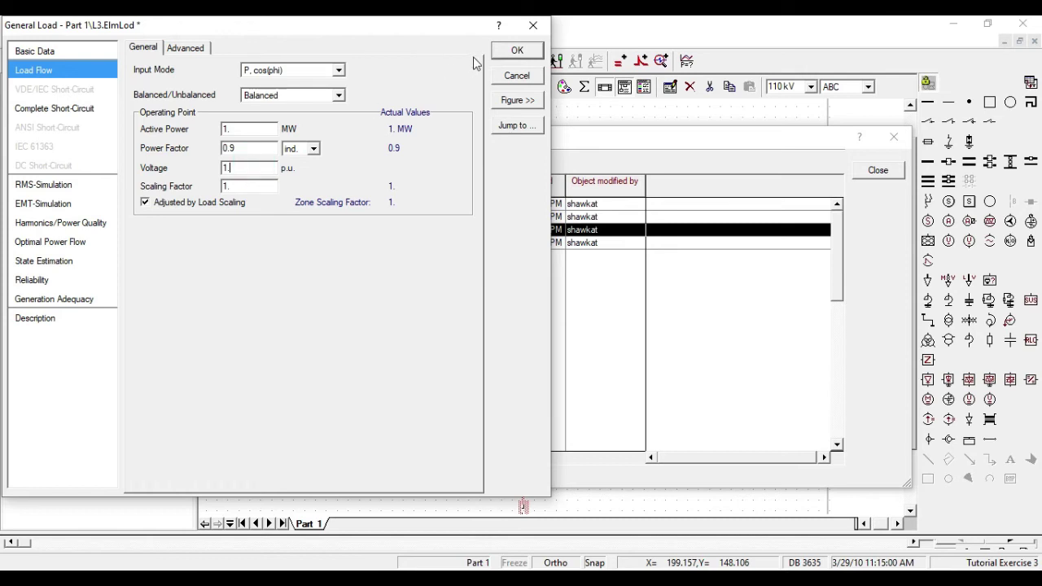
# - Confirm L3, then rename General Load(3) to L4 with the General Load type
pyautogui.click(516, 51)
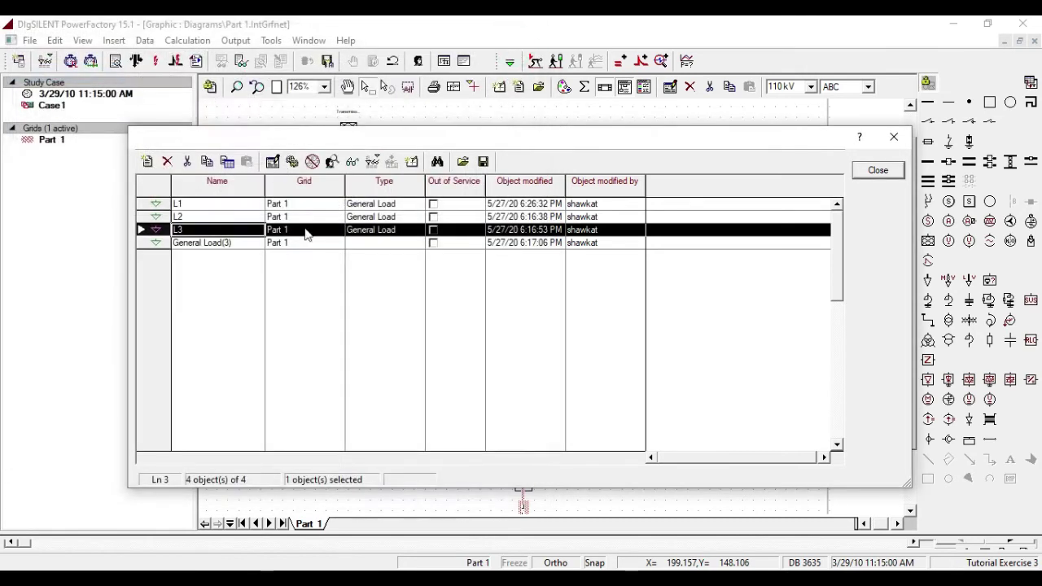
pyautogui.click(160, 242)
pyautogui.doubleClick(160, 243)
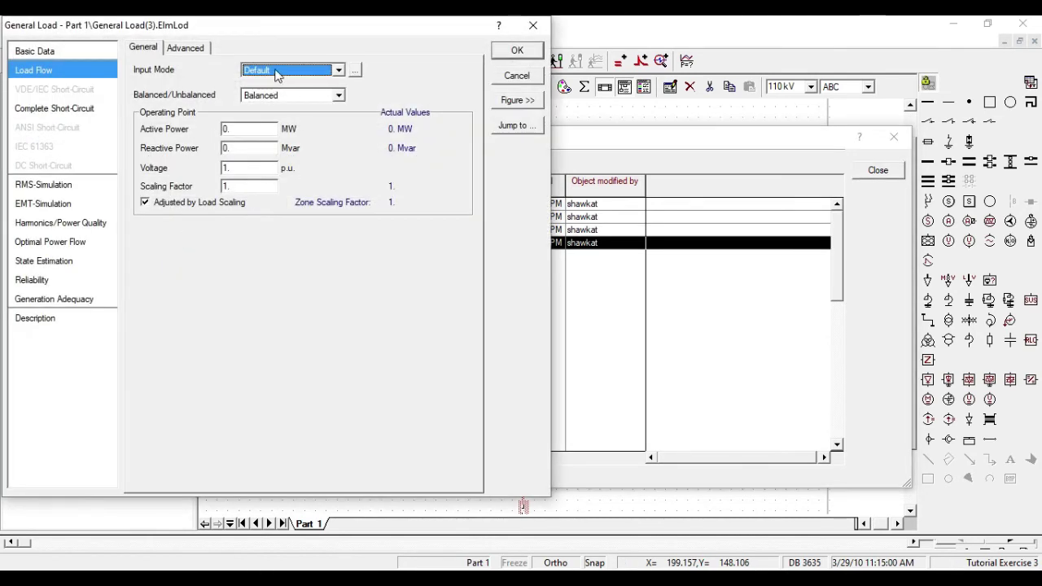
pyautogui.click(63, 49)
pyautogui.click(254, 52)
pyautogui.hotkey('ctrl', 'a')
pyautogui.write('L')
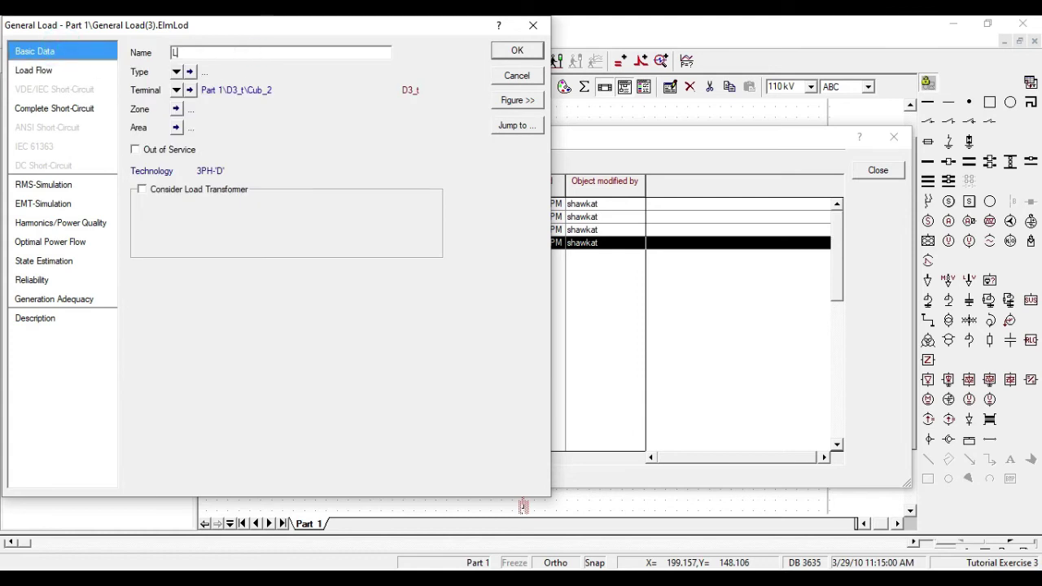
pyautogui.click(176, 72)
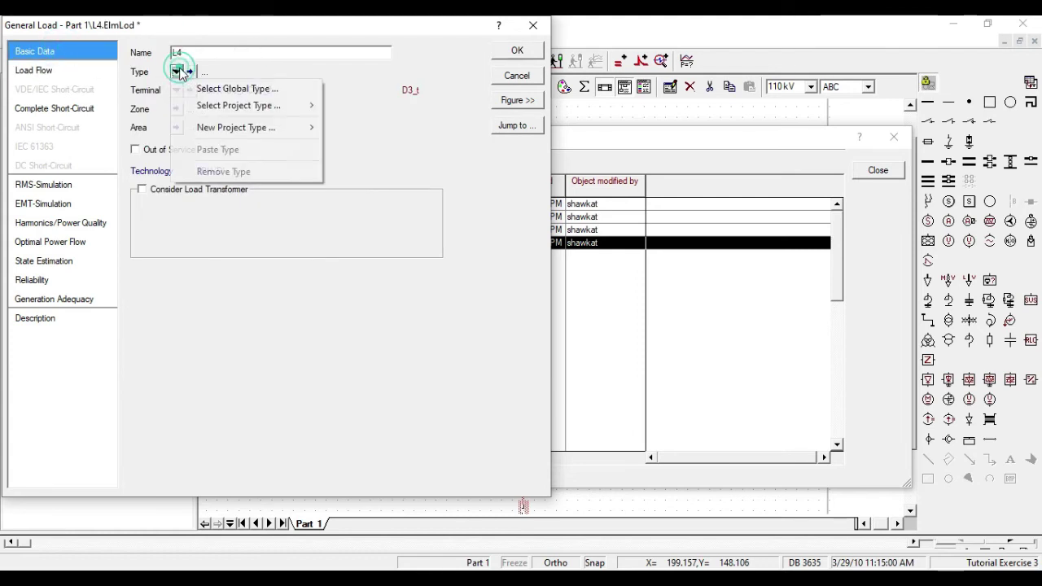
pyautogui.moveTo(239, 106)
pyautogui.click(356, 105)
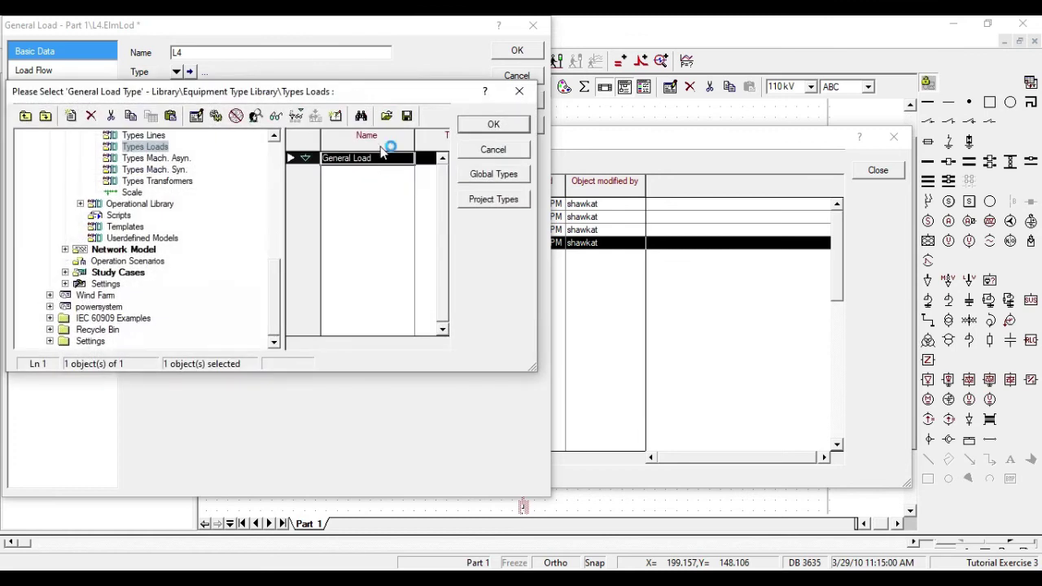
pyautogui.click(494, 126)
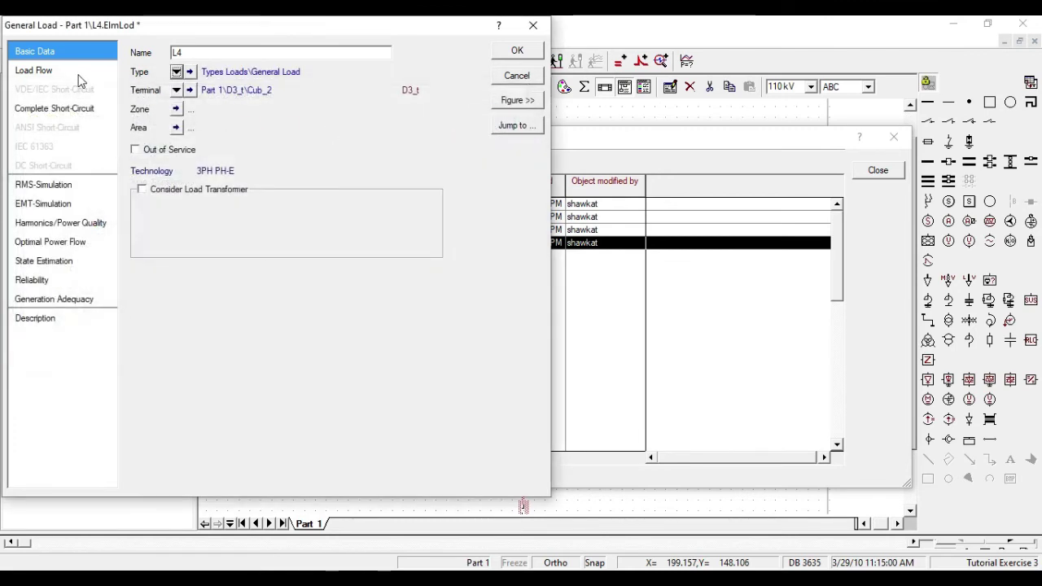
# - Set L4 to P, cos(phi) input with 1 MW and confirm
pyautogui.click(39, 71)
pyautogui.click(280, 71)
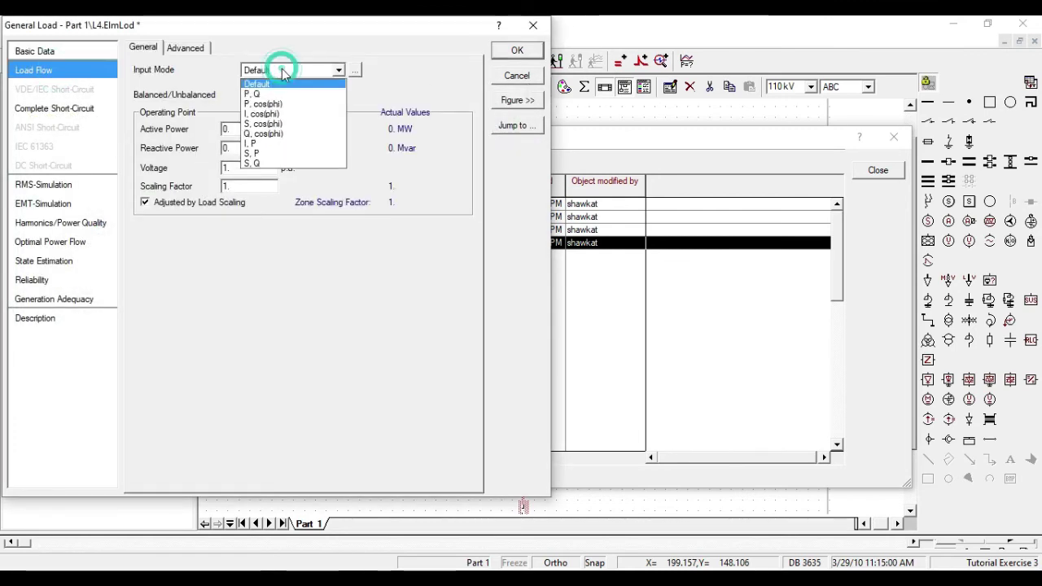
pyautogui.click(280, 100)
pyautogui.doubleClick(257, 129)
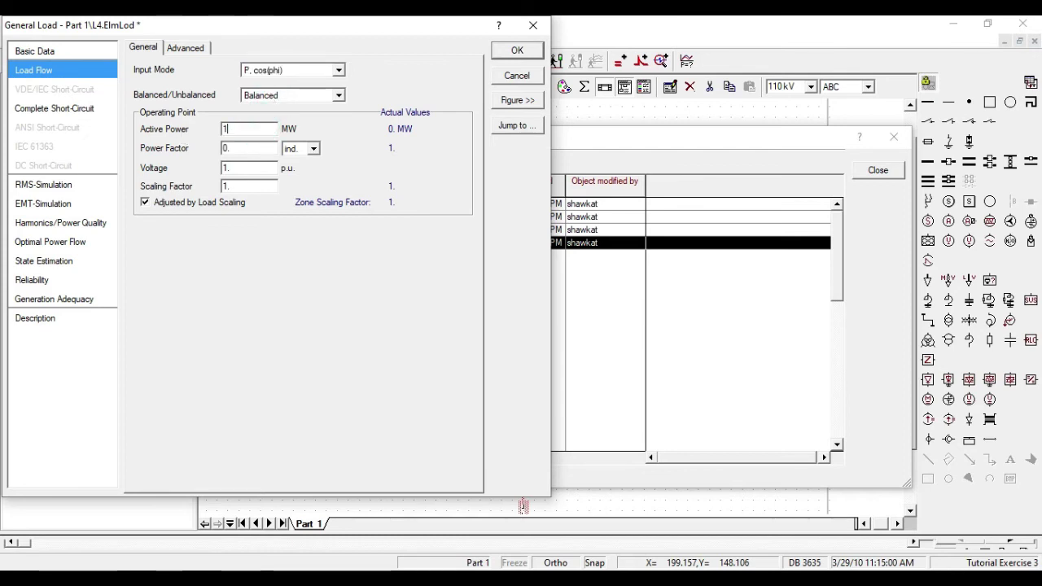
pyautogui.doubleClick(233, 147)
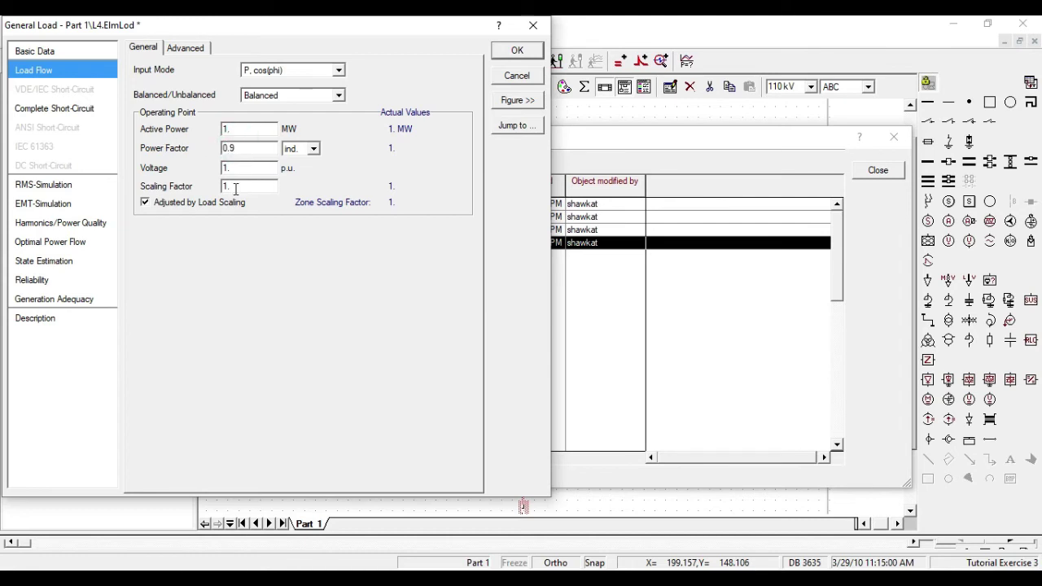
pyautogui.click(518, 51)
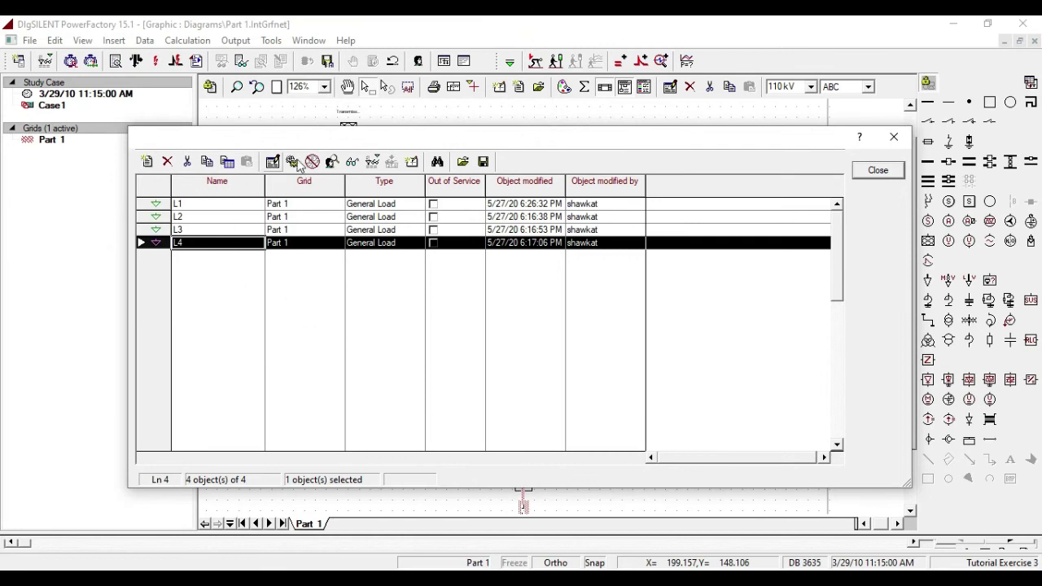
# - Close the load list and execute an AC balanced load flow
pyautogui.click(878, 173)
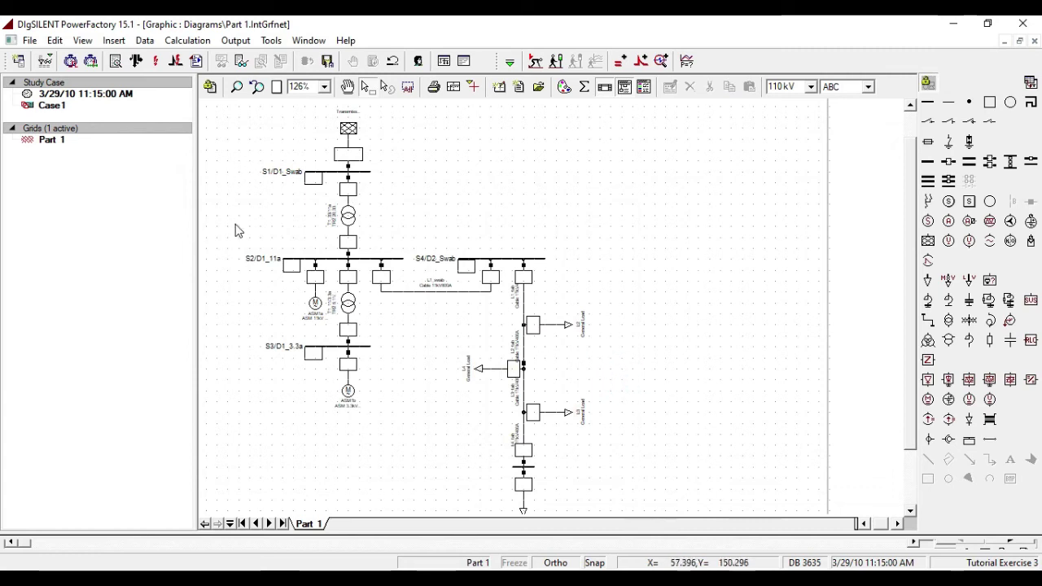
pyautogui.click(137, 61)
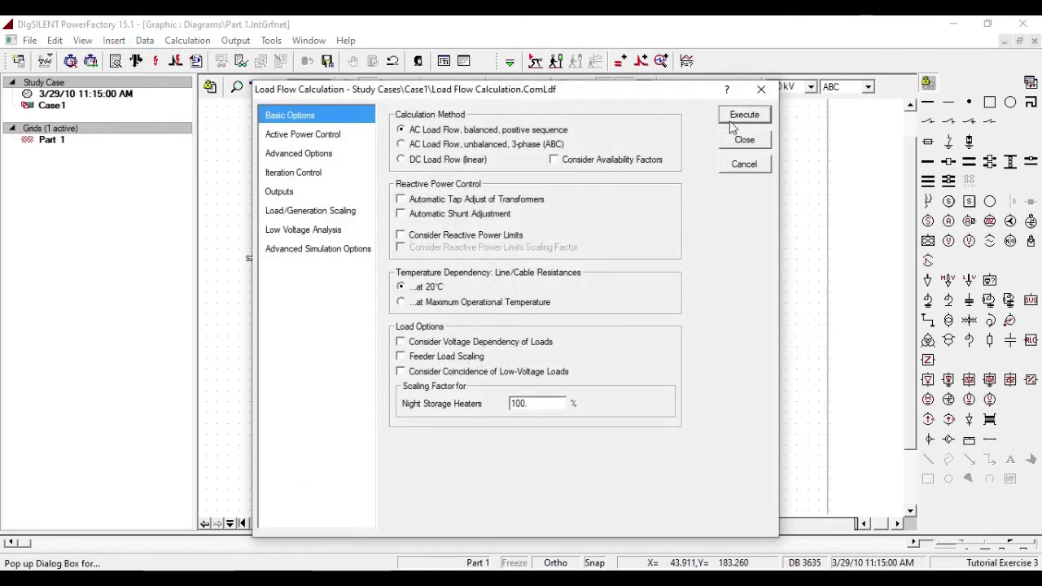
pyautogui.click(742, 116)
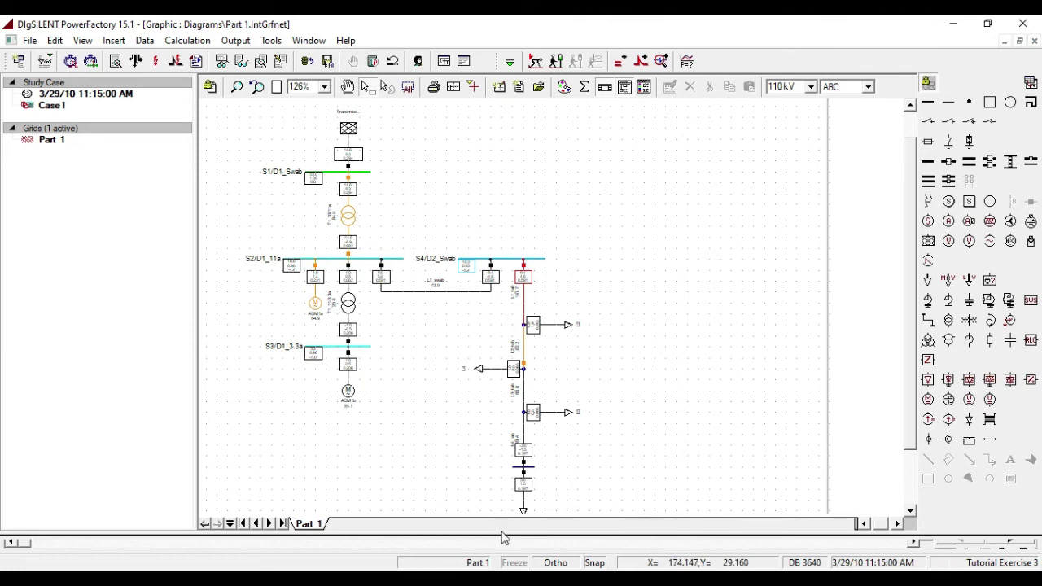
# - Set the branch loading colour limits to 90 % (orange) and 95 % (red) in Diagram Colouring
pyautogui.click(565, 87)
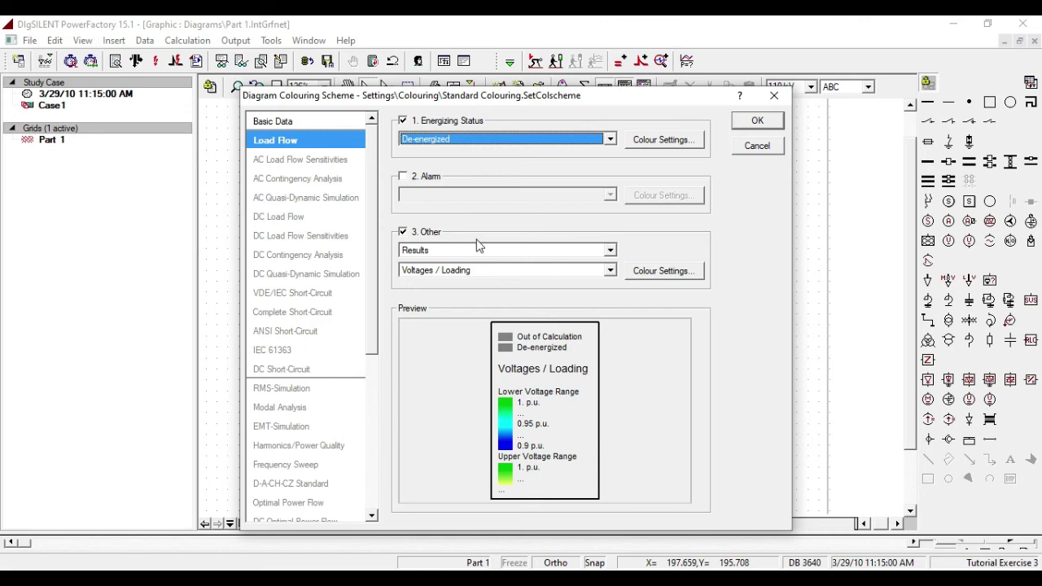
pyautogui.click(653, 276)
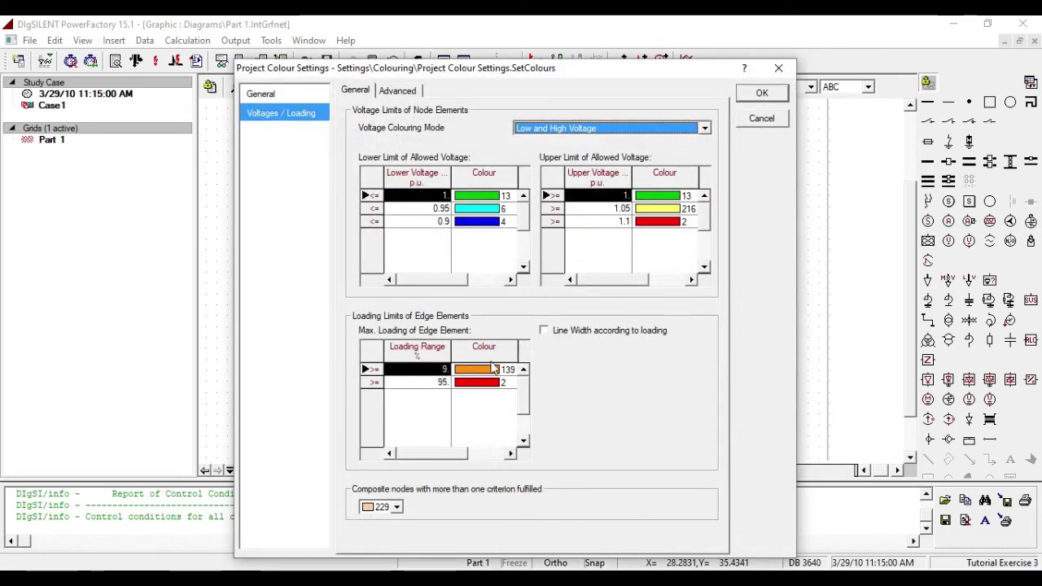
pyautogui.doubleClick(439, 370)
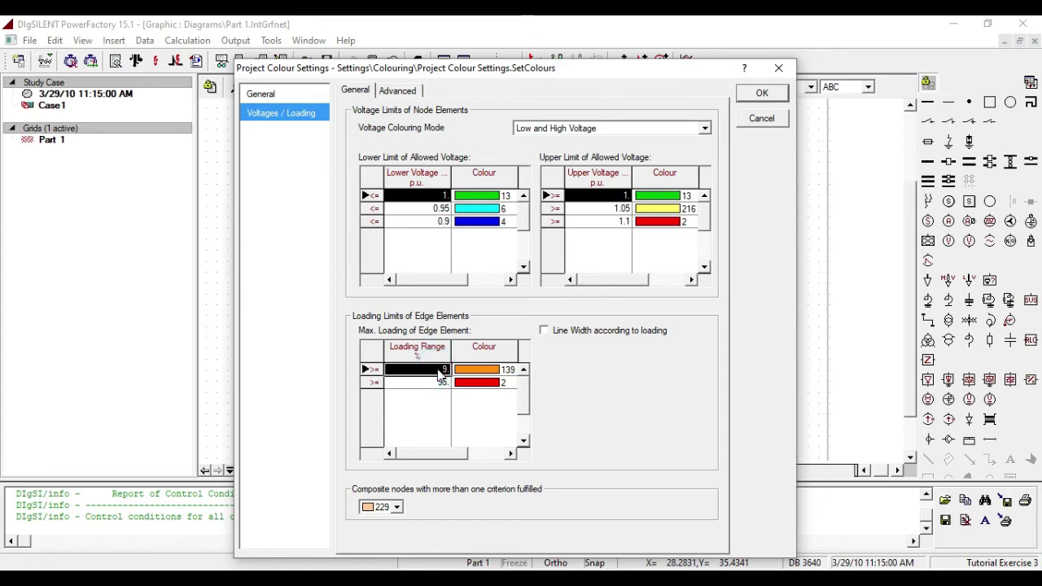
pyautogui.write('9')
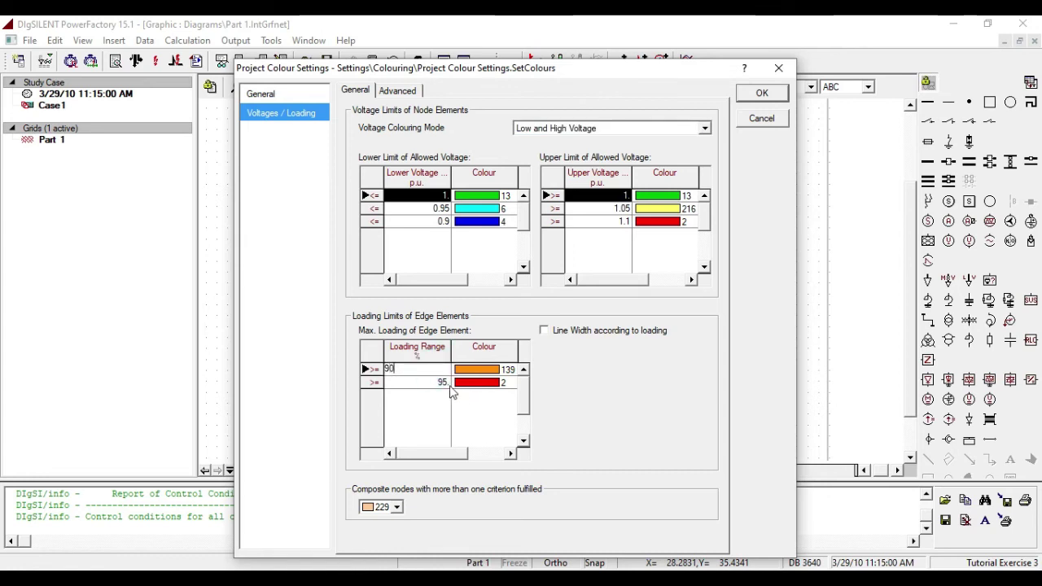
pyautogui.press('Return')
pyautogui.doubleClick(440, 382)
pyautogui.write('9')
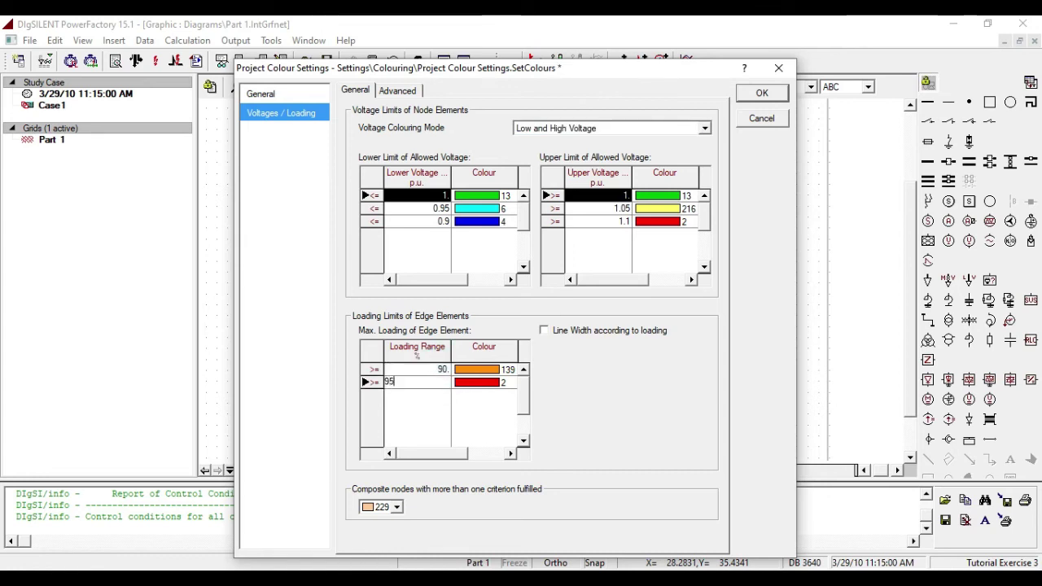
pyautogui.write('5')
pyautogui.click(763, 94)
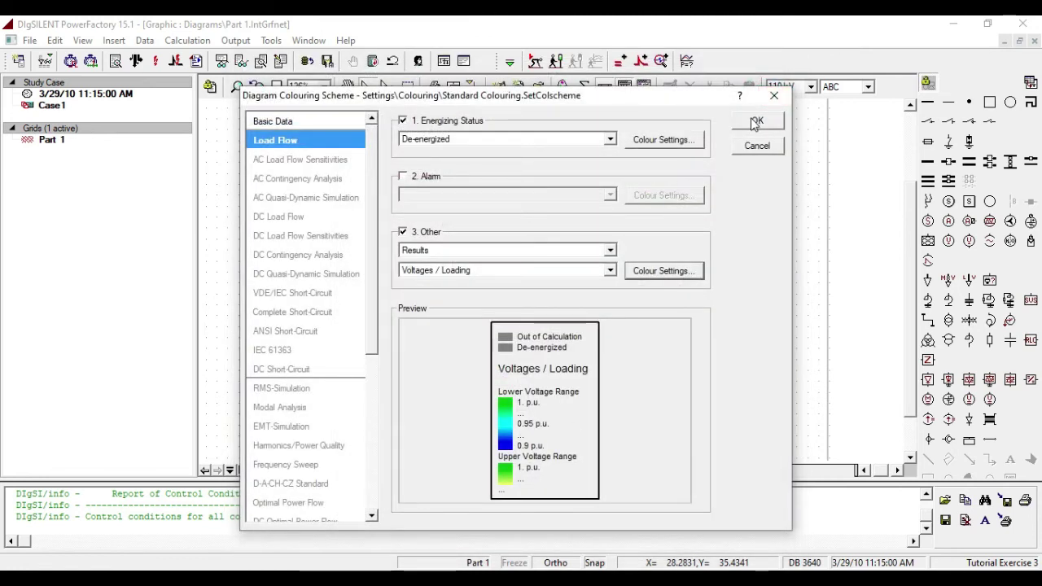
pyautogui.click(751, 122)
# - Rerun the load flow and select the overloaded red cable L1_tab
pyautogui.click(136, 60)
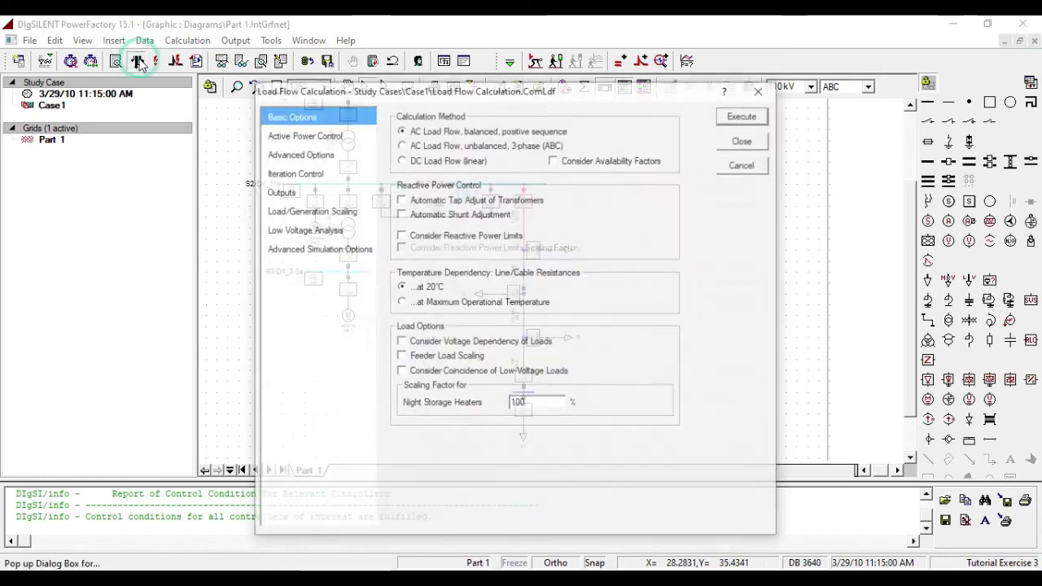
pyautogui.click(745, 115)
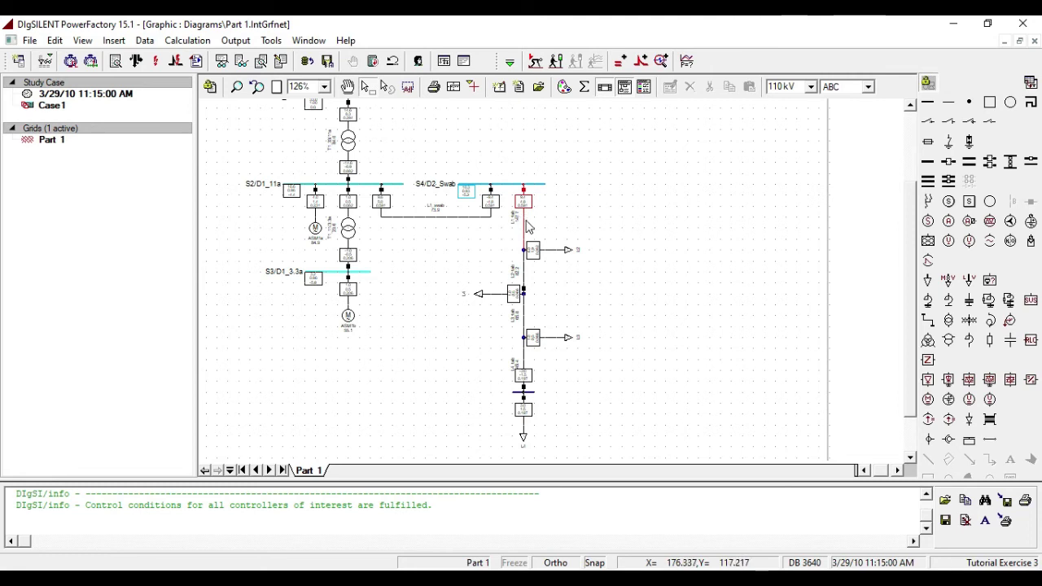
pyautogui.rightClick(526, 230)
pyautogui.click(498, 228)
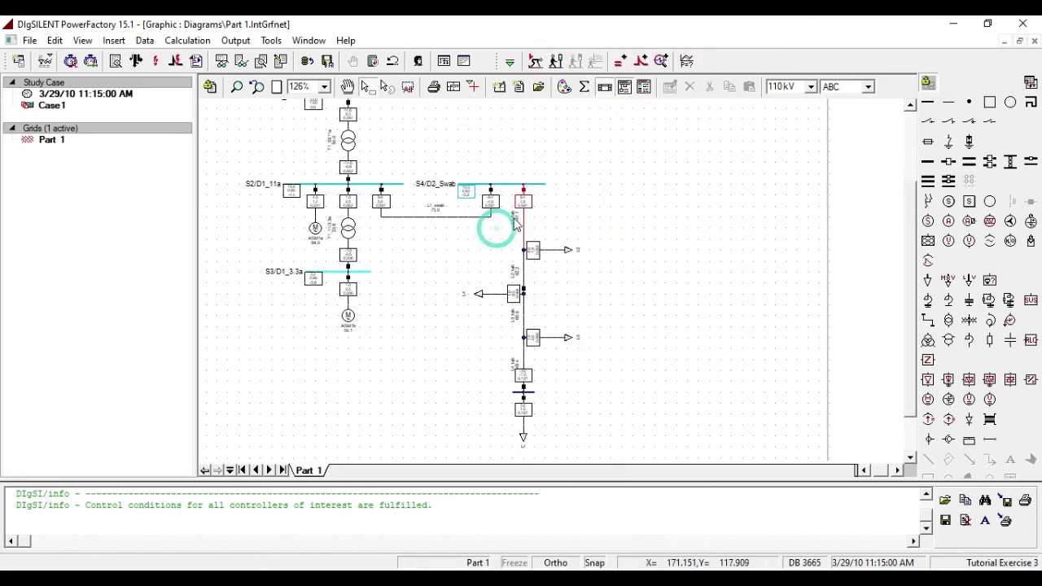
pyautogui.click(526, 231)
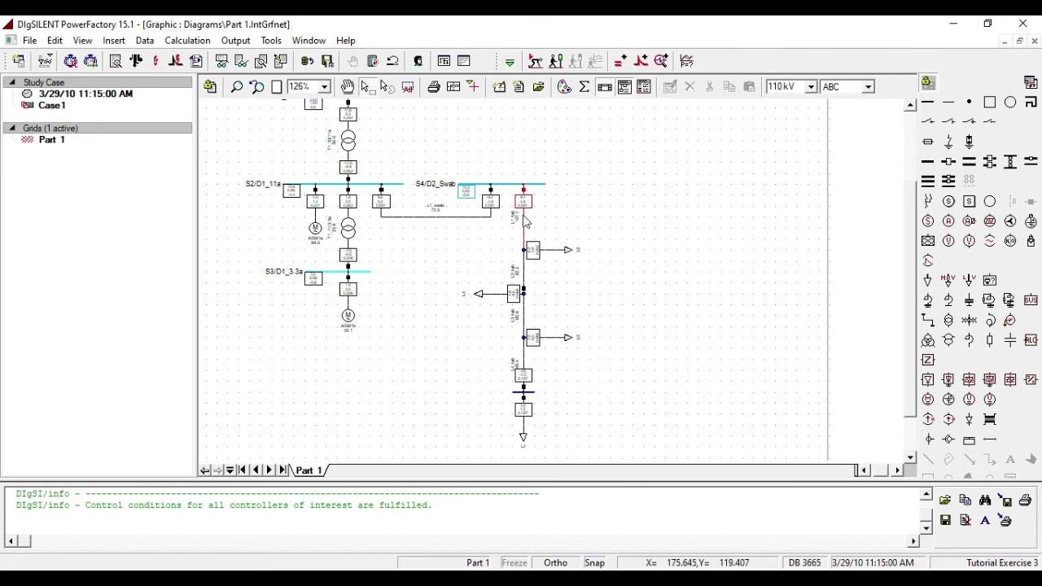
pyautogui.click(526, 216)
# - Change cable L1_tab's type from Cable 11kV400A to the project type Cable 11kV800A
pyautogui.doubleClick(526, 205)
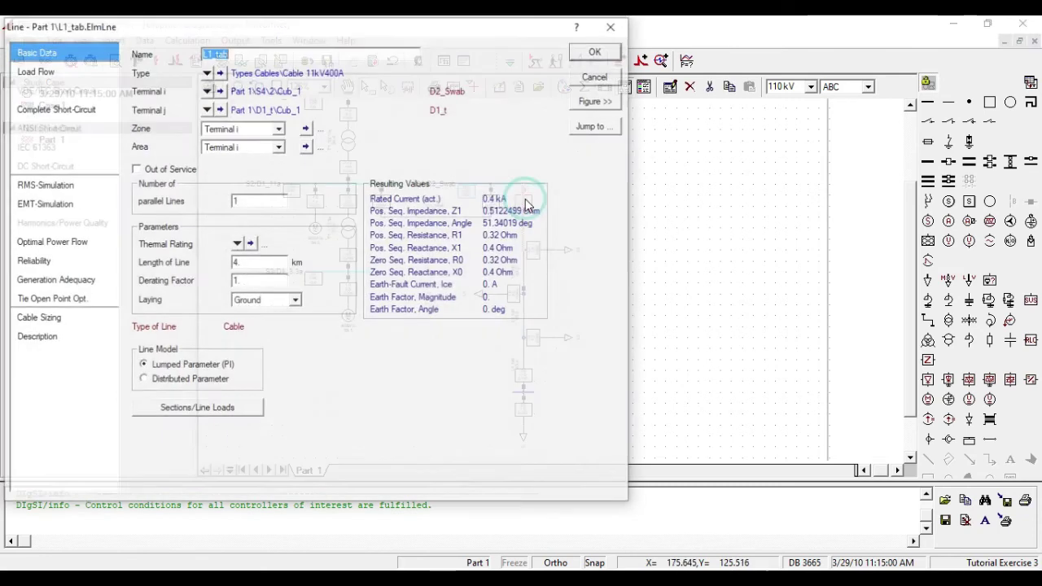
pyautogui.click(206, 72)
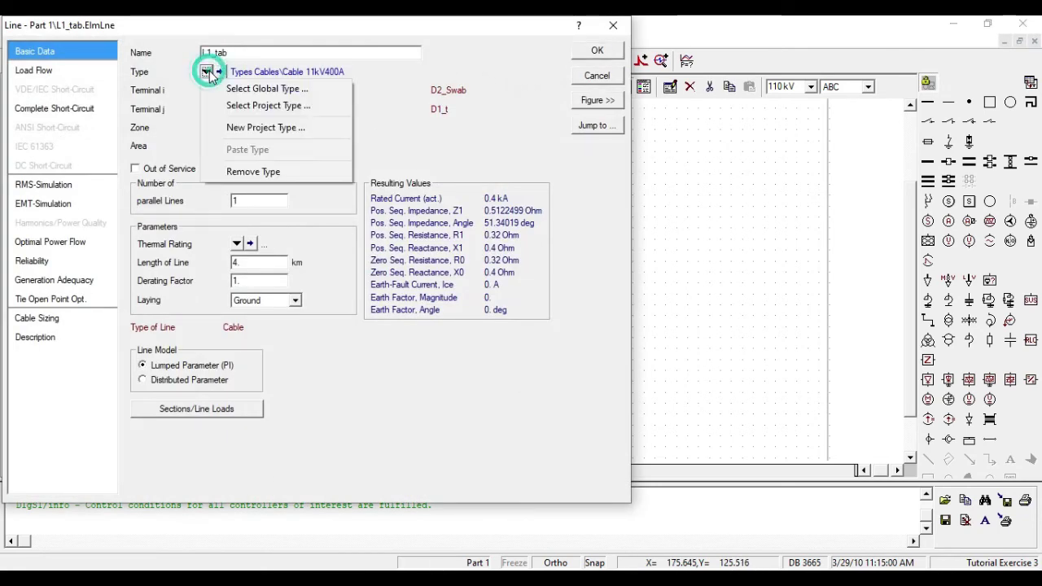
pyautogui.click(249, 105)
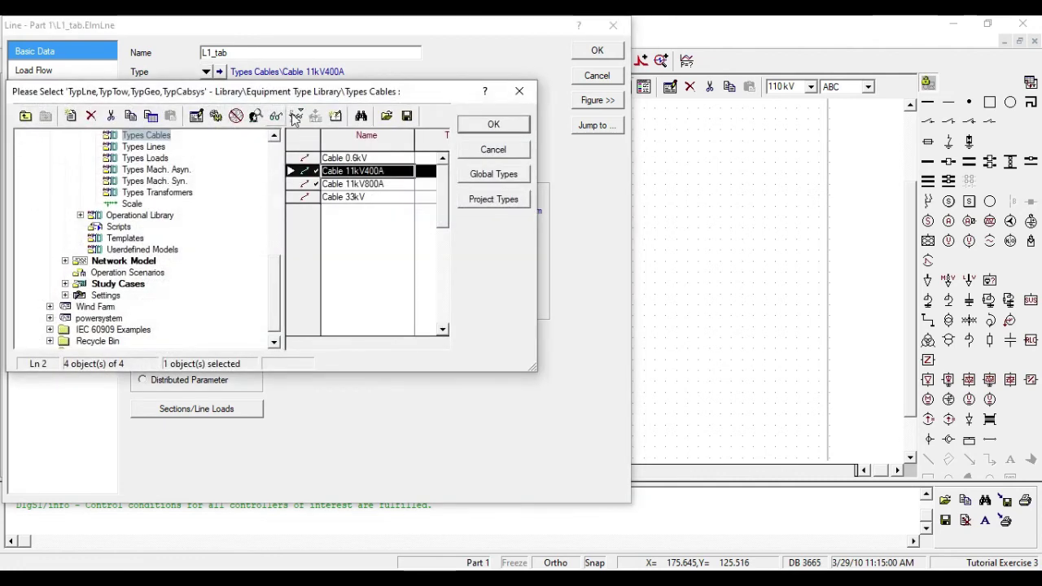
pyautogui.click(354, 184)
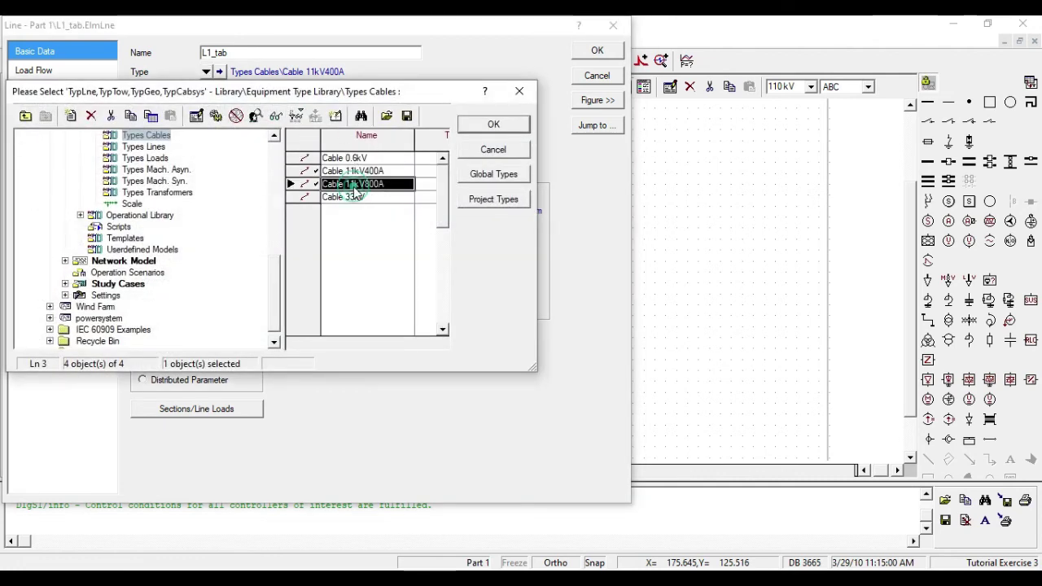
pyautogui.click(494, 124)
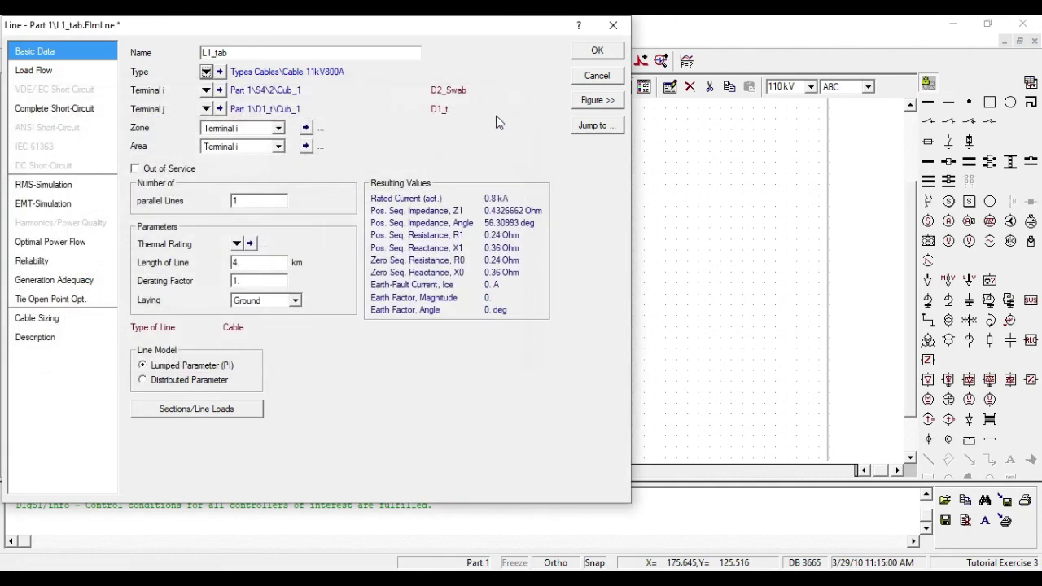
pyautogui.click(594, 52)
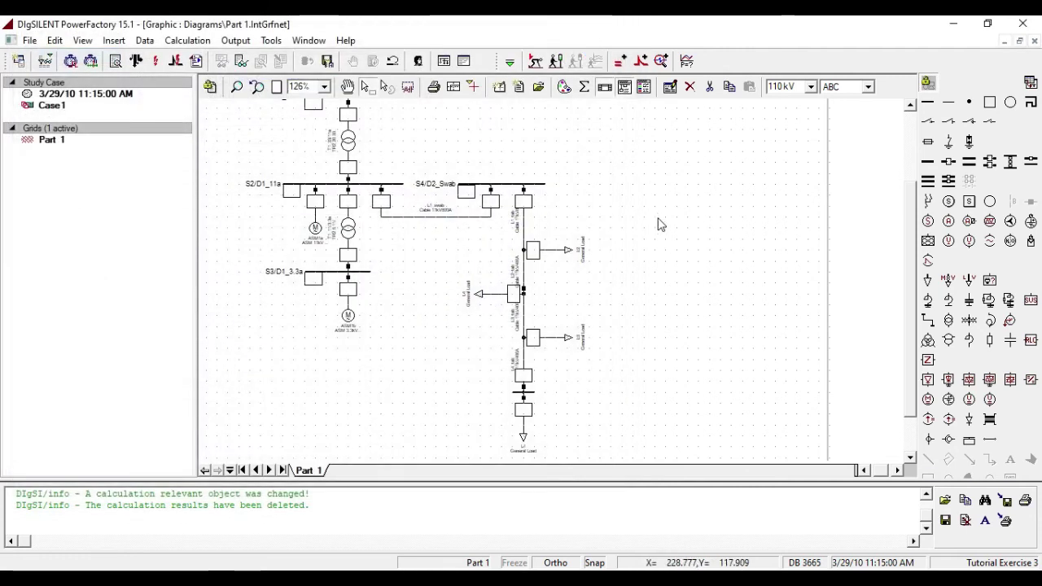
# - Run the load flow, bringing L1_tab to 73.1 % and L4_tab to 48.8 % loading
pyautogui.click(137, 62)
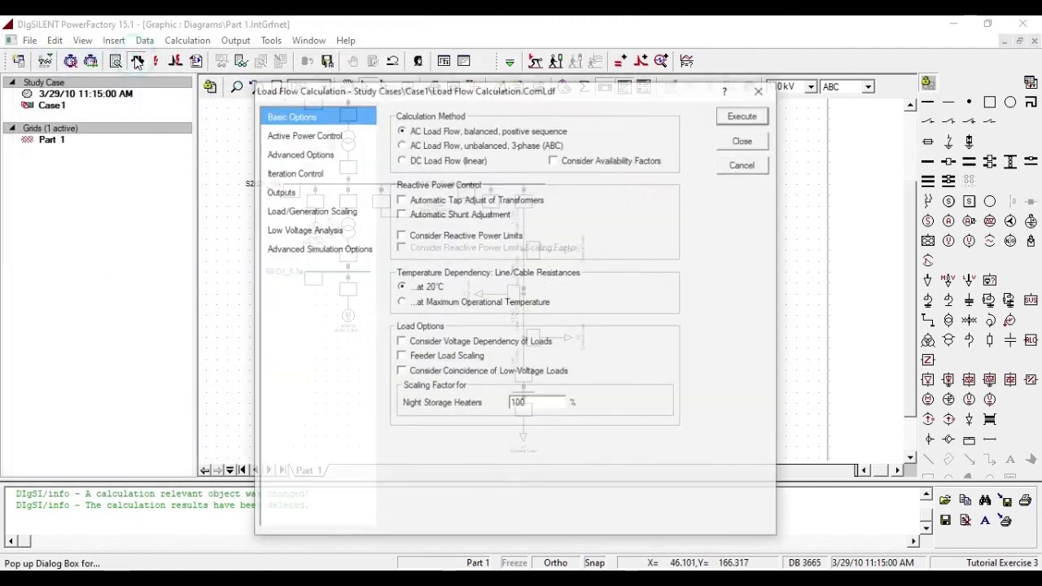
pyautogui.click(739, 112)
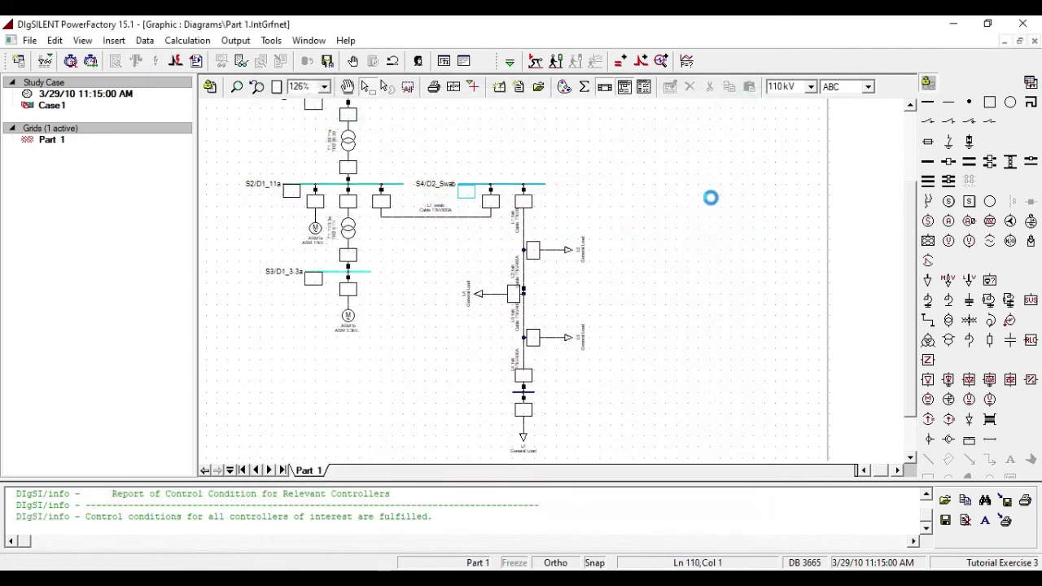
pyautogui.scroll(3, 526, 235)
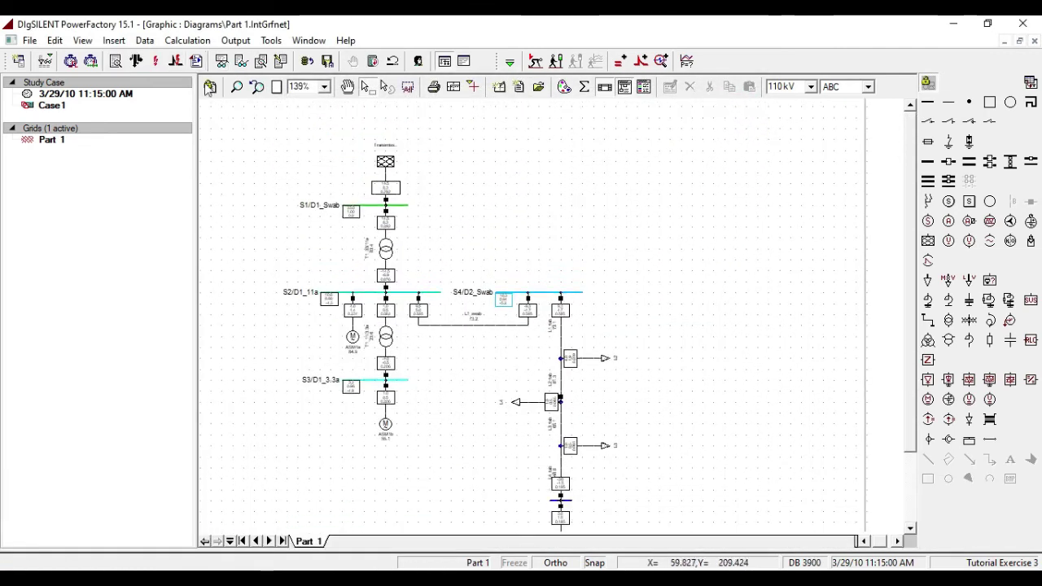
# - Zoom and pan the diagram onto the D1_reut busbar above load L1
pyautogui.click(237, 86)
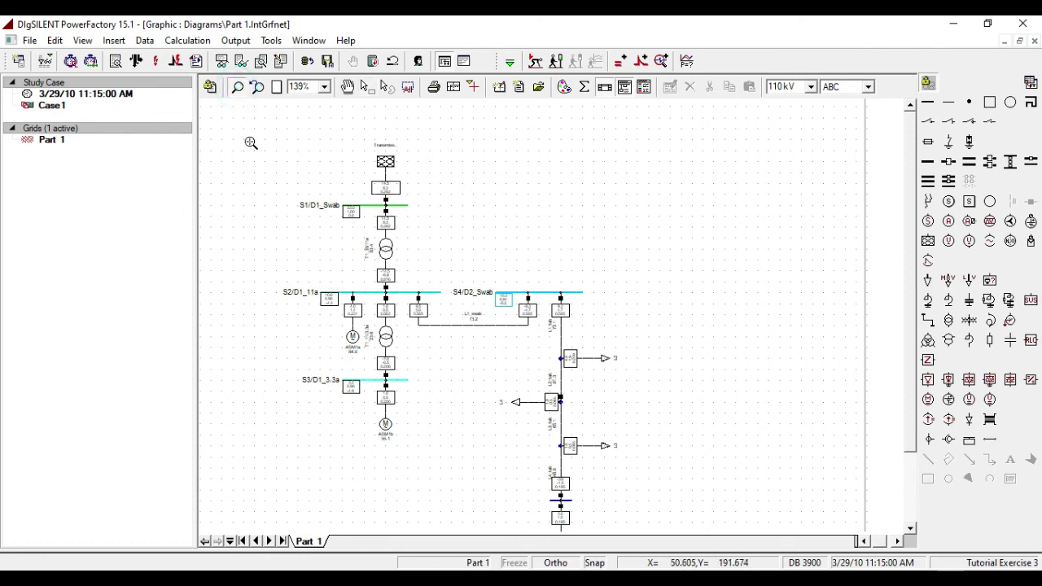
pyautogui.moveTo(250, 143); pyautogui.dragTo(619, 403)
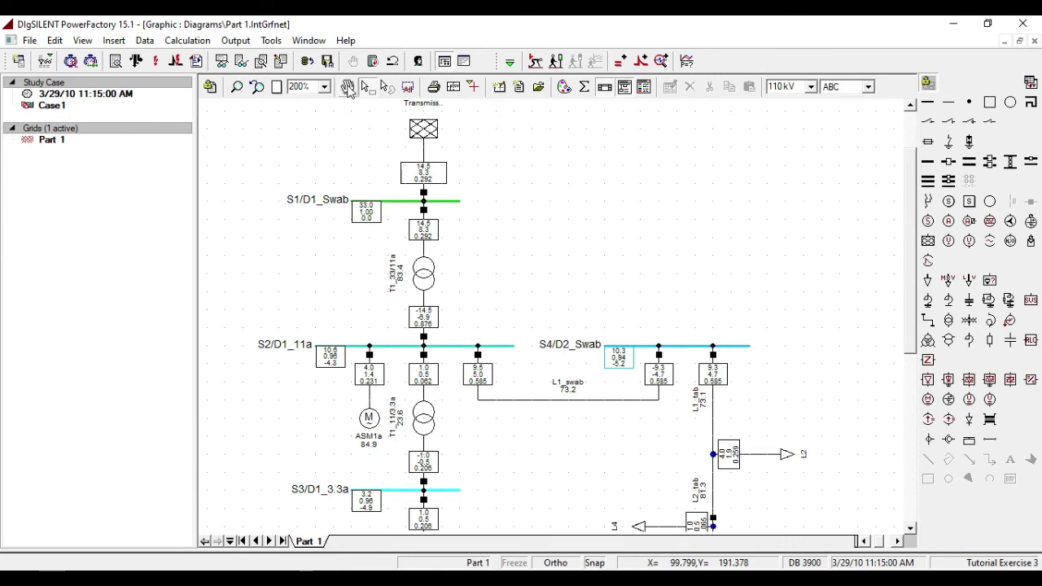
pyautogui.click(348, 86)
pyautogui.moveTo(512, 281); pyautogui.dragTo(491, 178)
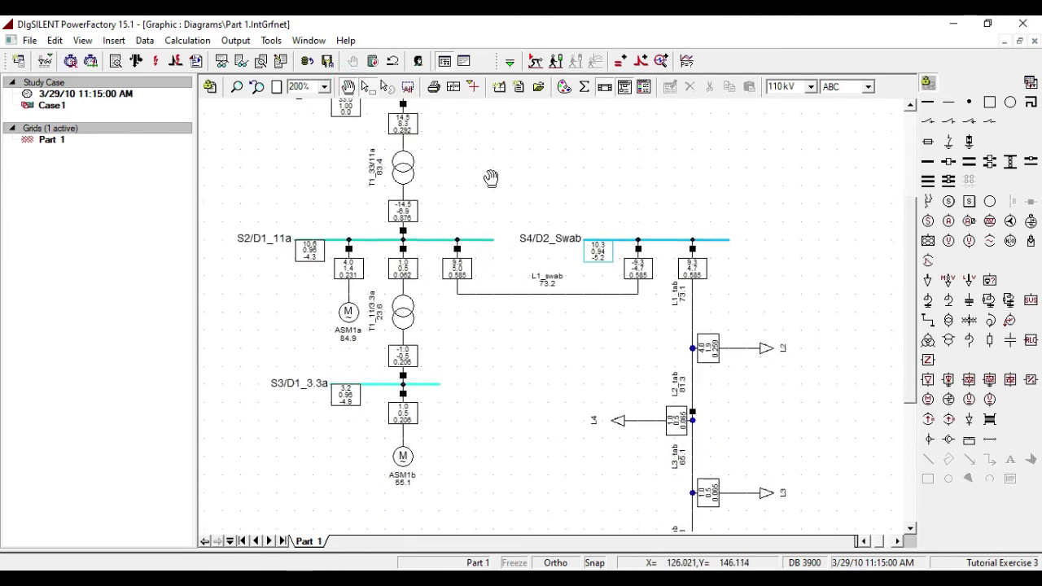
pyautogui.moveTo(535, 383); pyautogui.dragTo(449, 353)
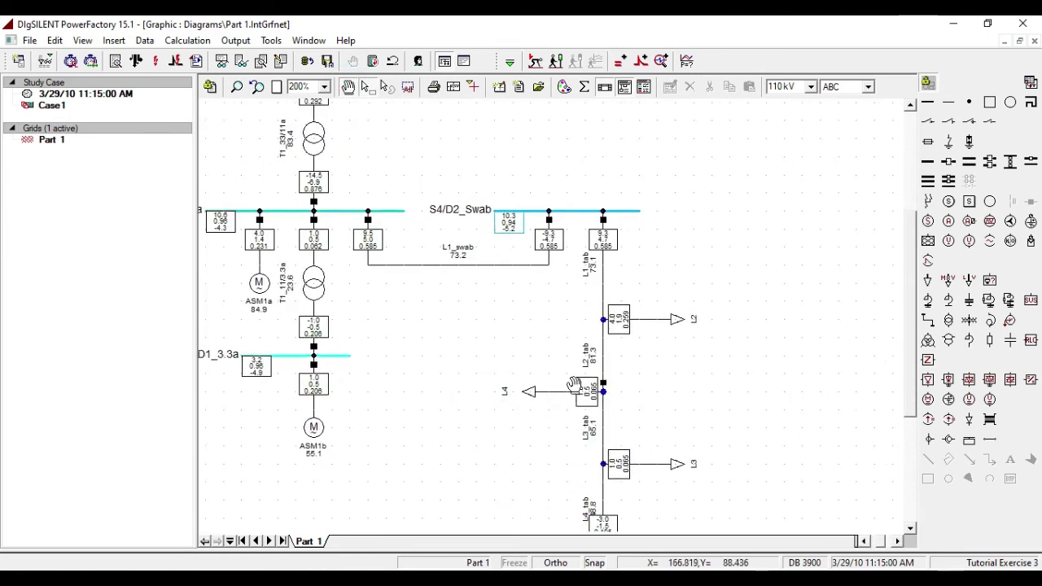
pyautogui.moveTo(719, 421); pyautogui.dragTo(728, 221)
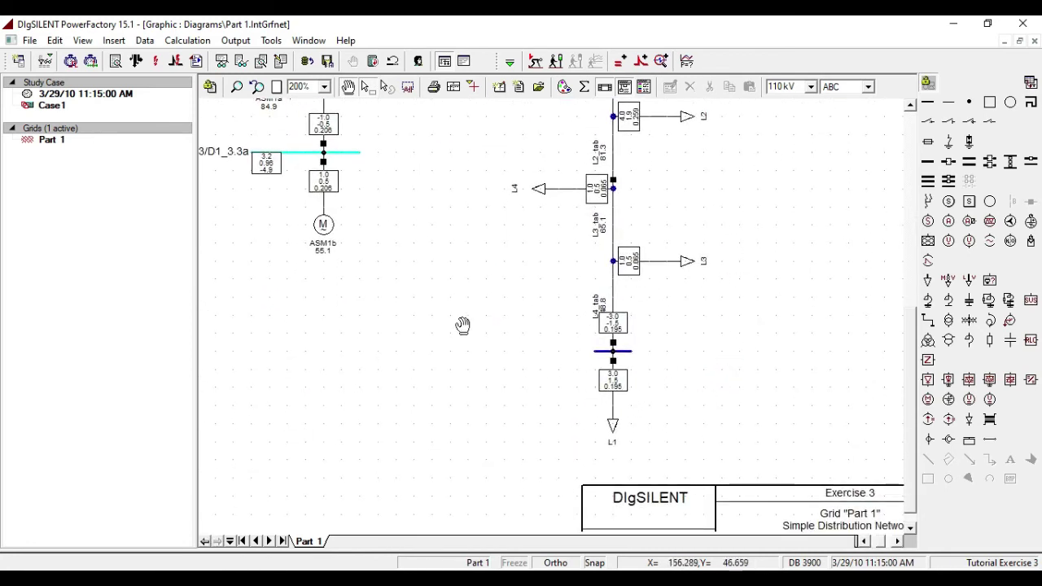
pyautogui.click(237, 86)
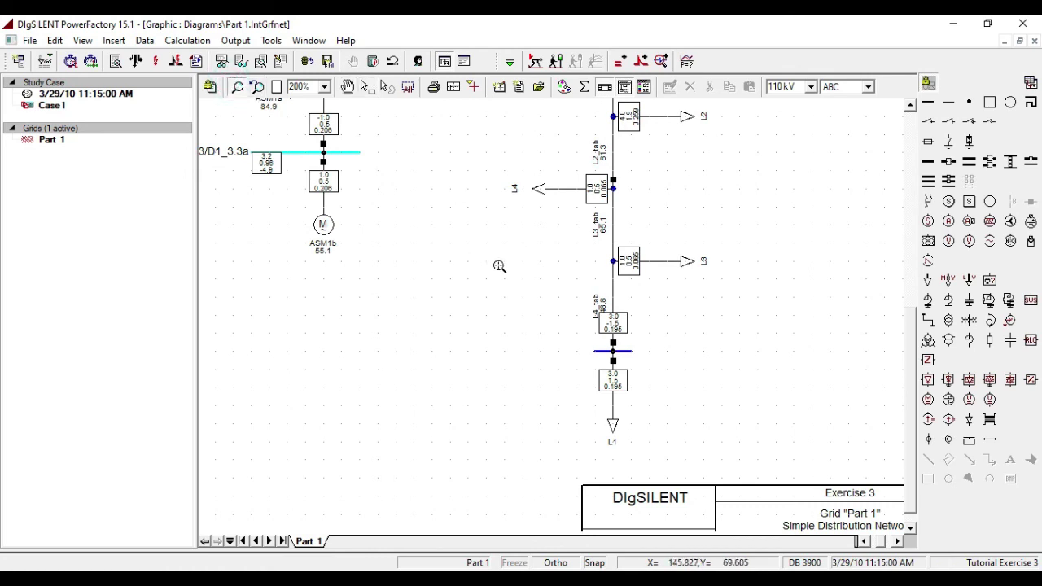
pyautogui.moveTo(632, 346); pyautogui.dragTo(733, 449)
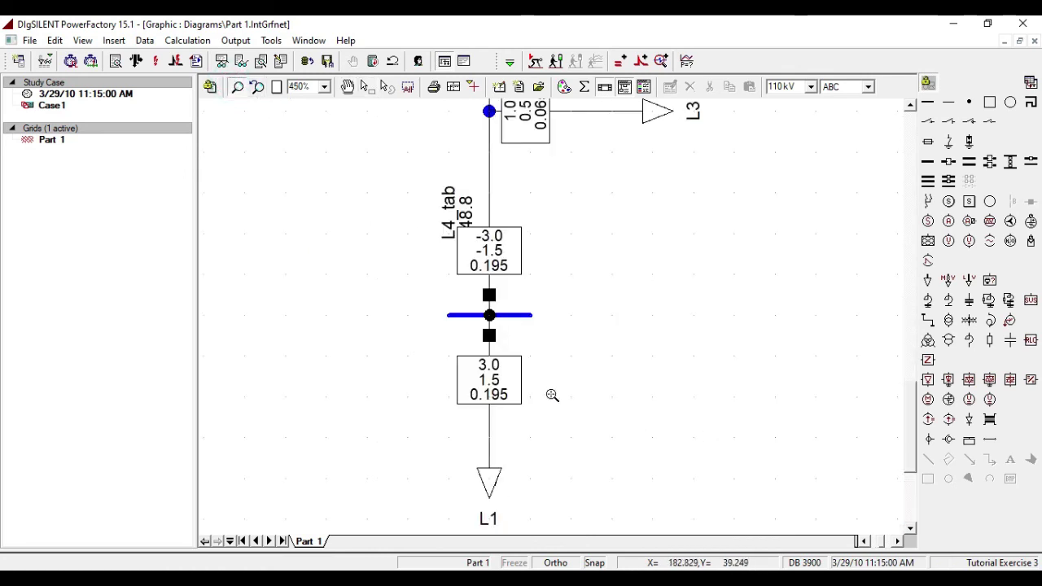
# - Calculate a 3-phase IEC 60909 short circuit at busbar D1_reut, checking Advanced Options
pyautogui.click(463, 319)
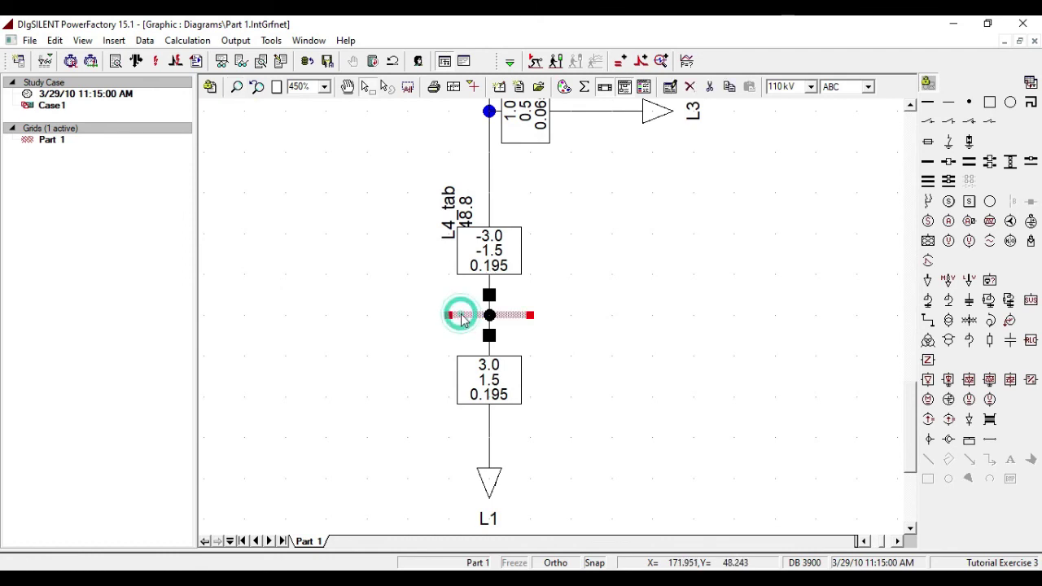
pyautogui.rightClick(462, 318)
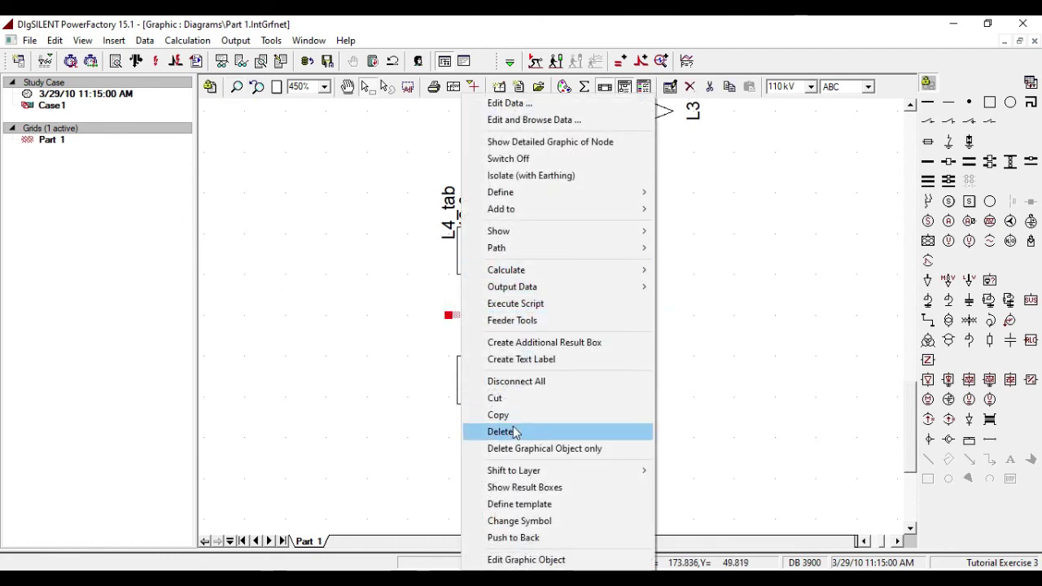
pyautogui.moveTo(574, 275)
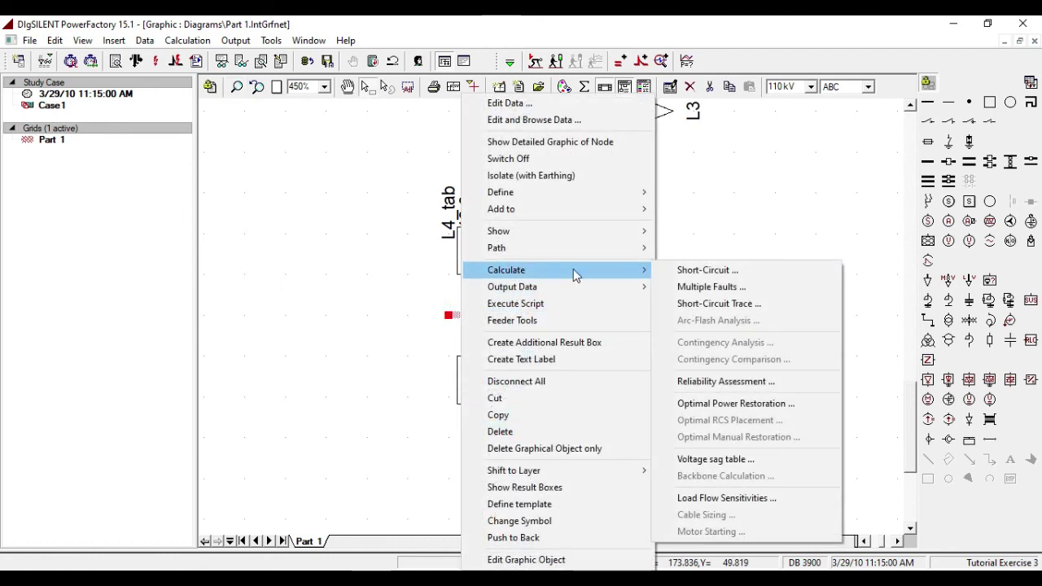
pyautogui.click(705, 271)
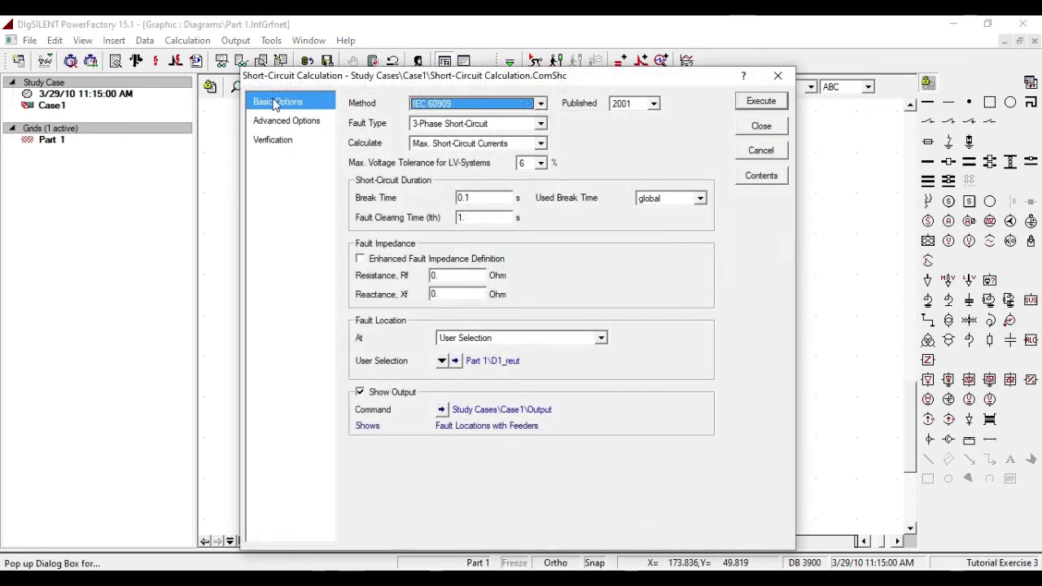
pyautogui.click(281, 123)
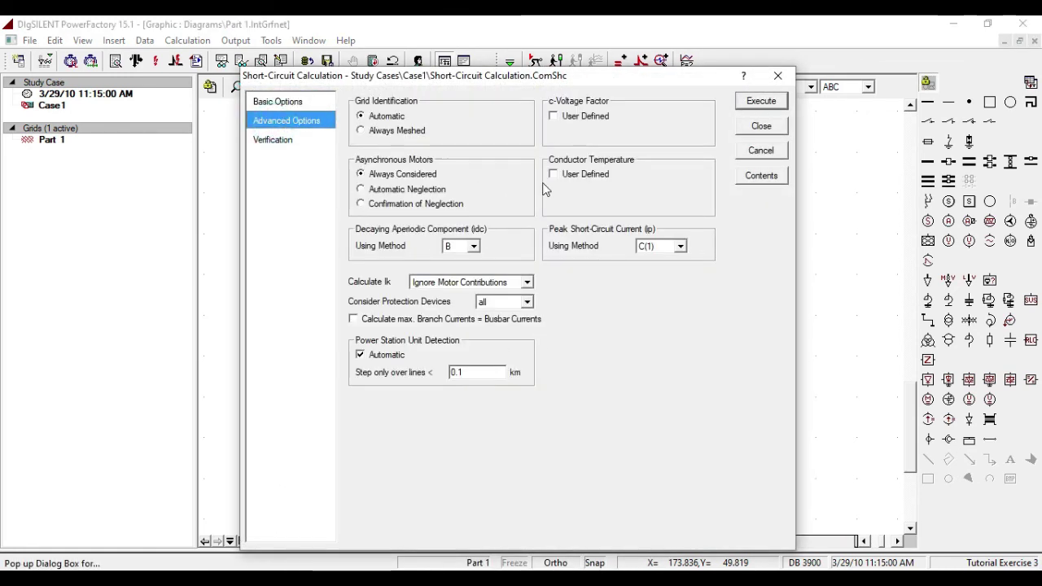
pyautogui.click(761, 100)
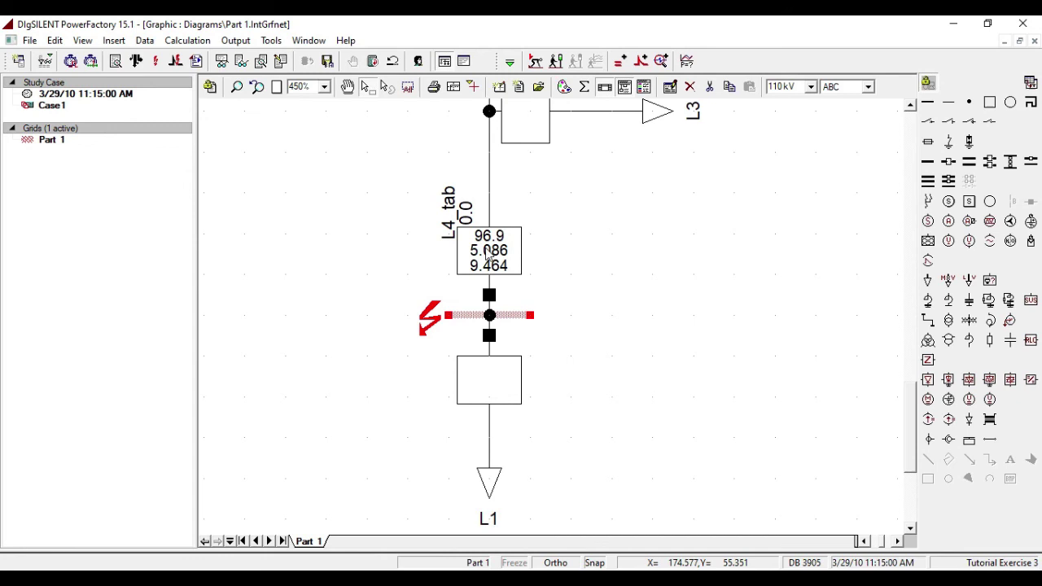
# - Deselect the busbar, inspect the short-circuit result boxes, then zoom back to the whole network
pyautogui.click(728, 277)
pyautogui.moveTo(492, 260)
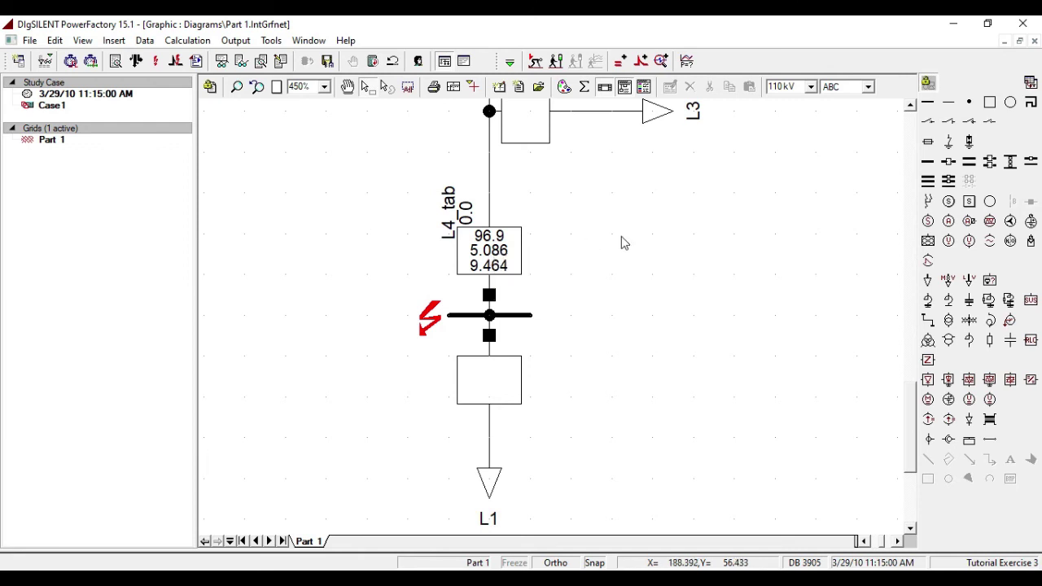
pyautogui.scroll(8, 627, 247)
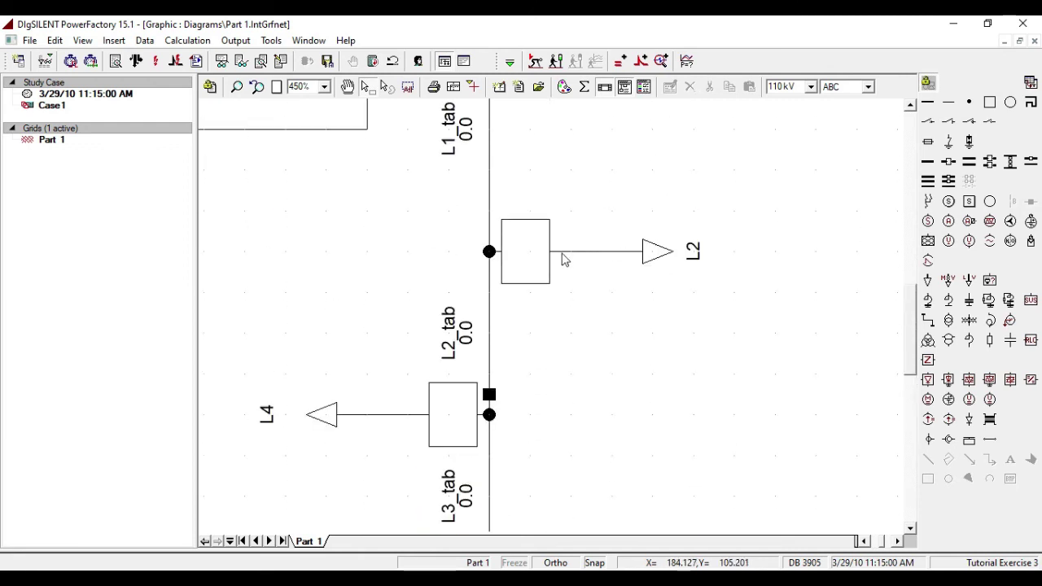
pyautogui.scroll(2, 525, 272)
pyautogui.scroll(-4, 586, 396)
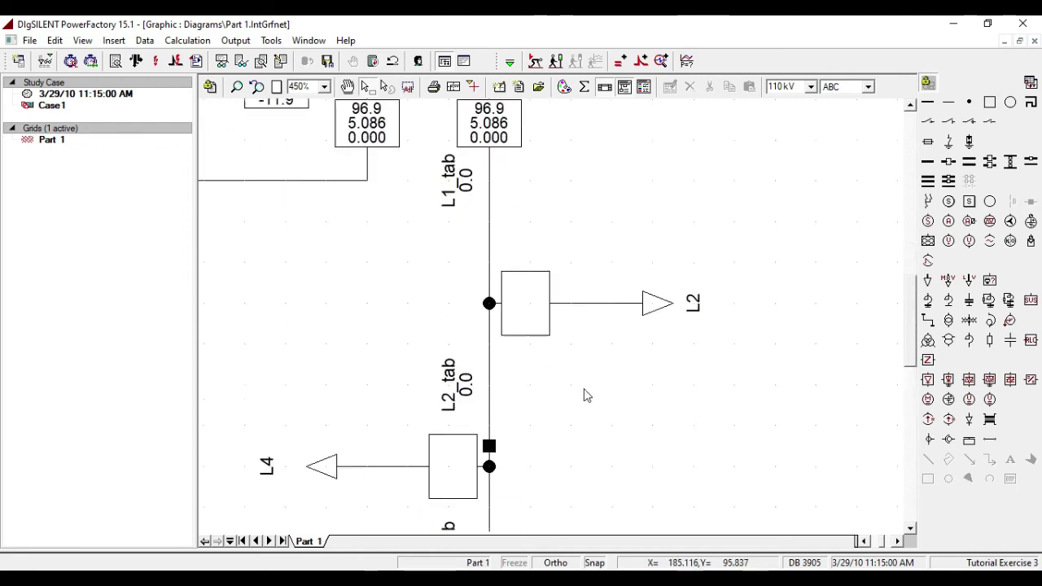
pyautogui.scroll(5, 616, 353)
pyautogui.moveTo(480, 326)
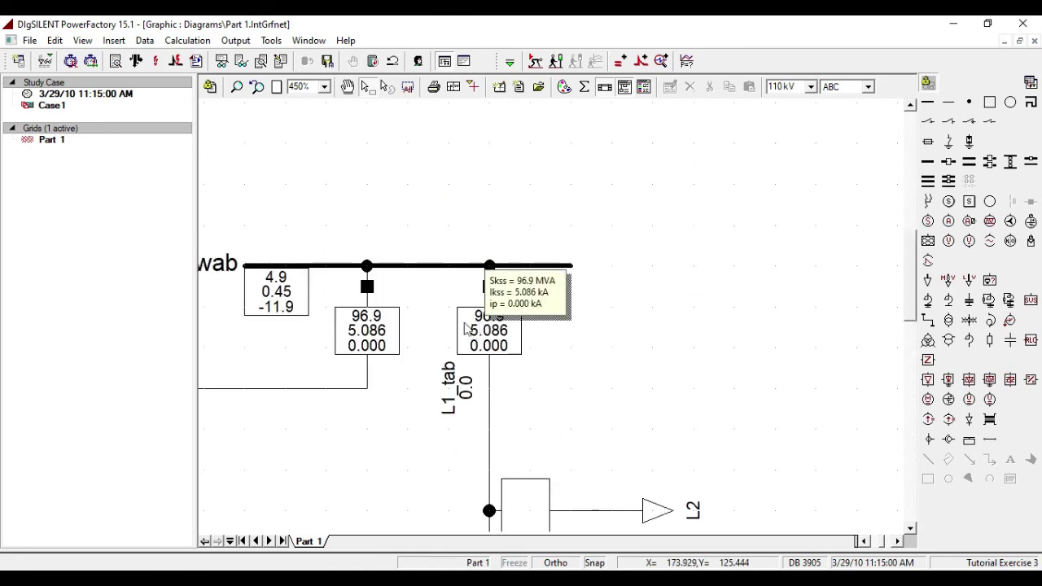
pyautogui.moveTo(371, 341)
pyautogui.click(257, 87)
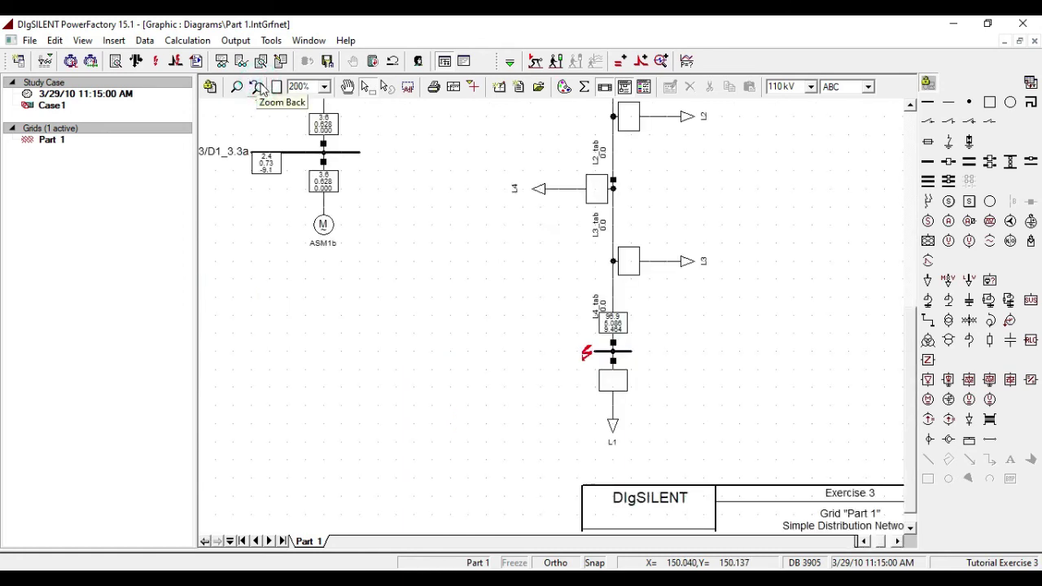
pyautogui.click(257, 86)
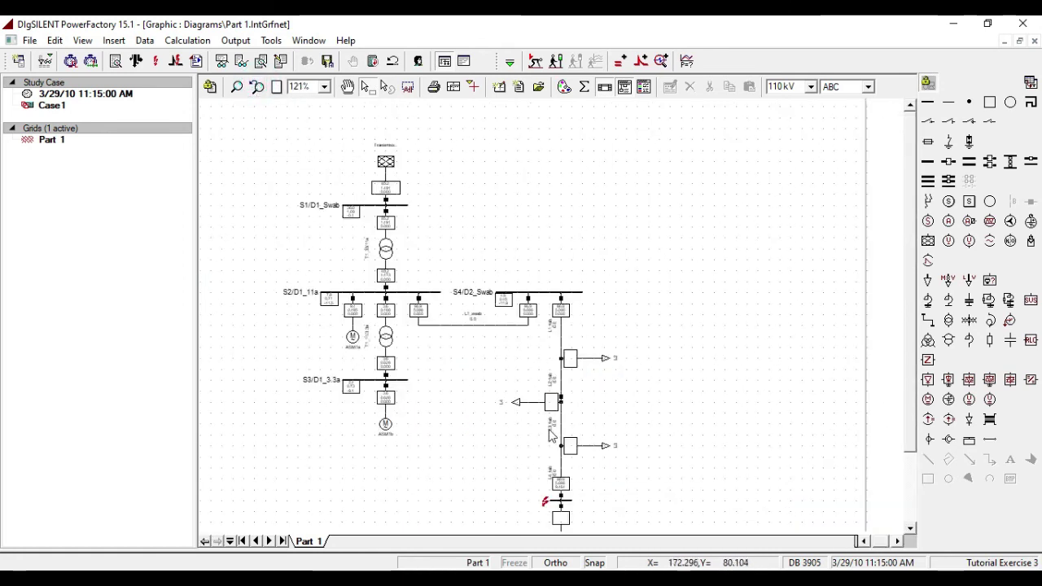
# - Review the D1_reut short-circuit report (96.89 MVA, 5.09 kA, ip 9.46 kA), then return to the diagram
pyautogui.click(464, 62)
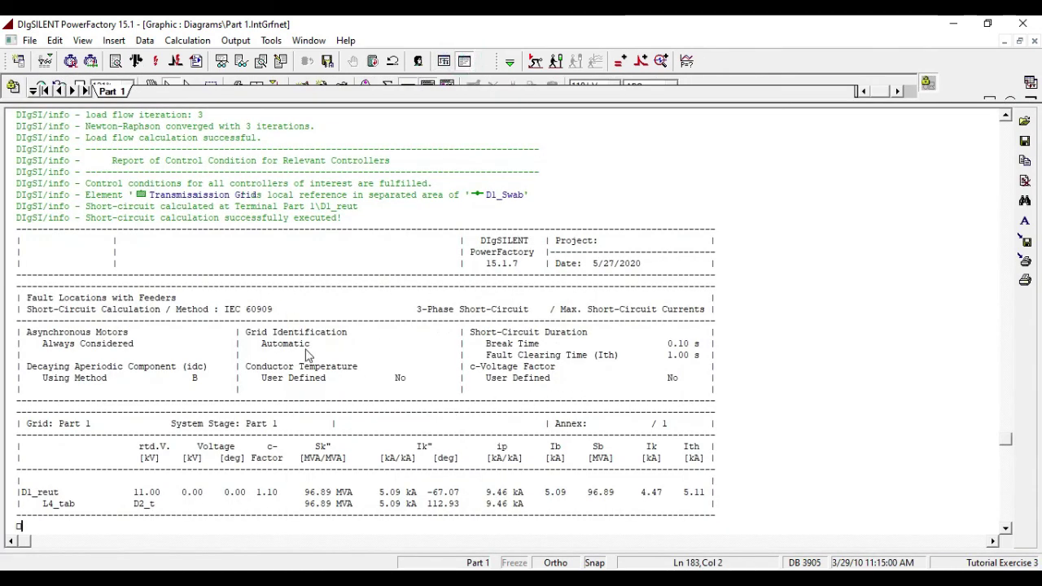
pyautogui.scroll(-8, 308, 355)
pyautogui.scroll(8, 308, 355)
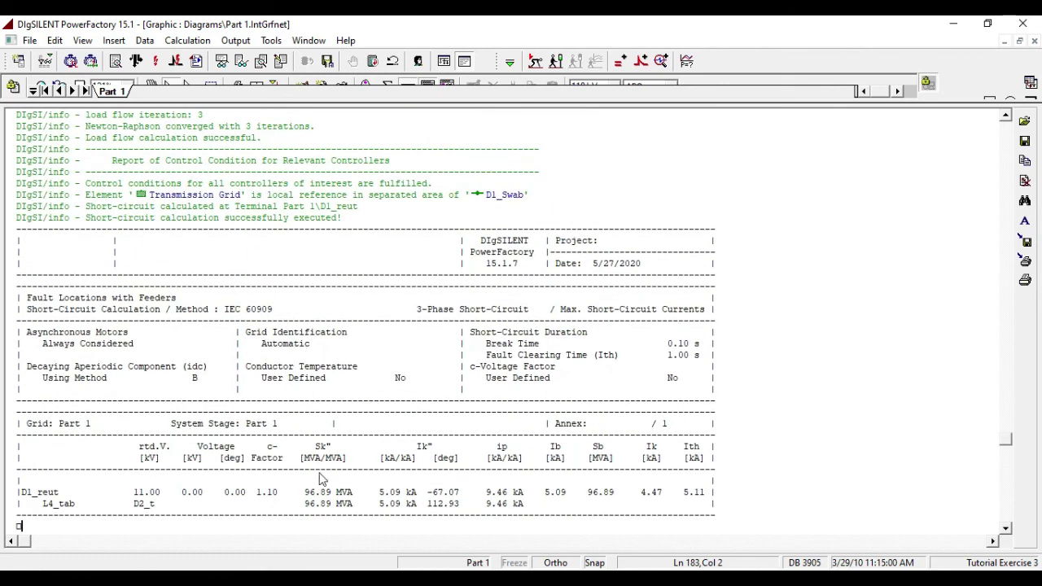
pyautogui.scroll(-3, 97, 411)
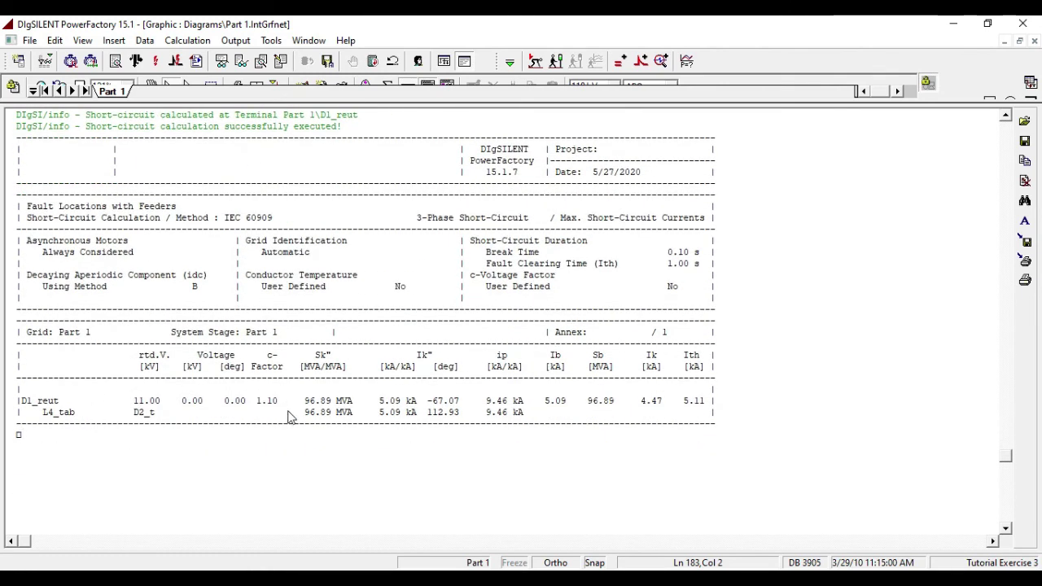
pyautogui.scroll(-8, 560, 397)
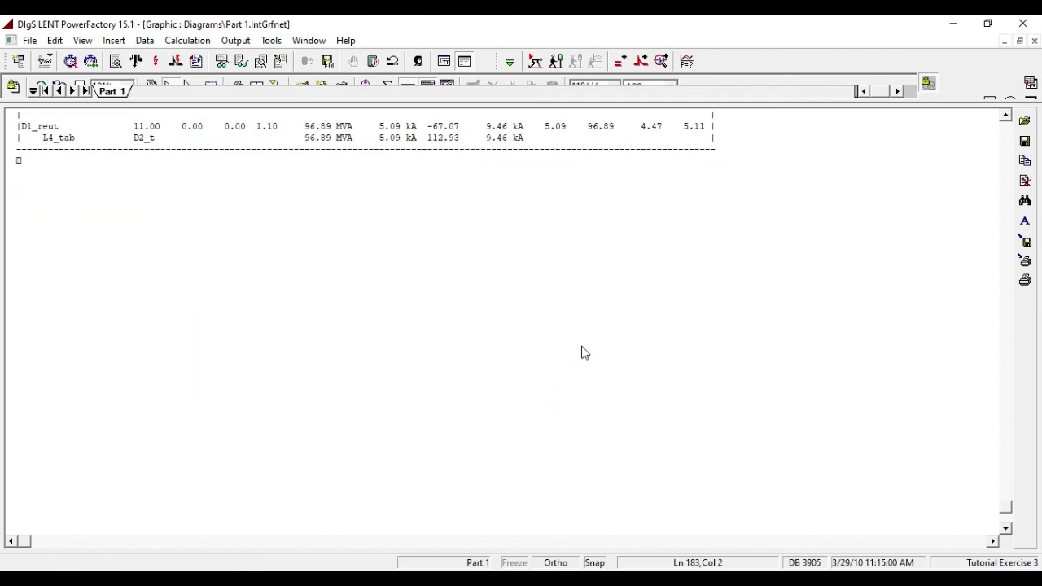
pyautogui.click(441, 62)
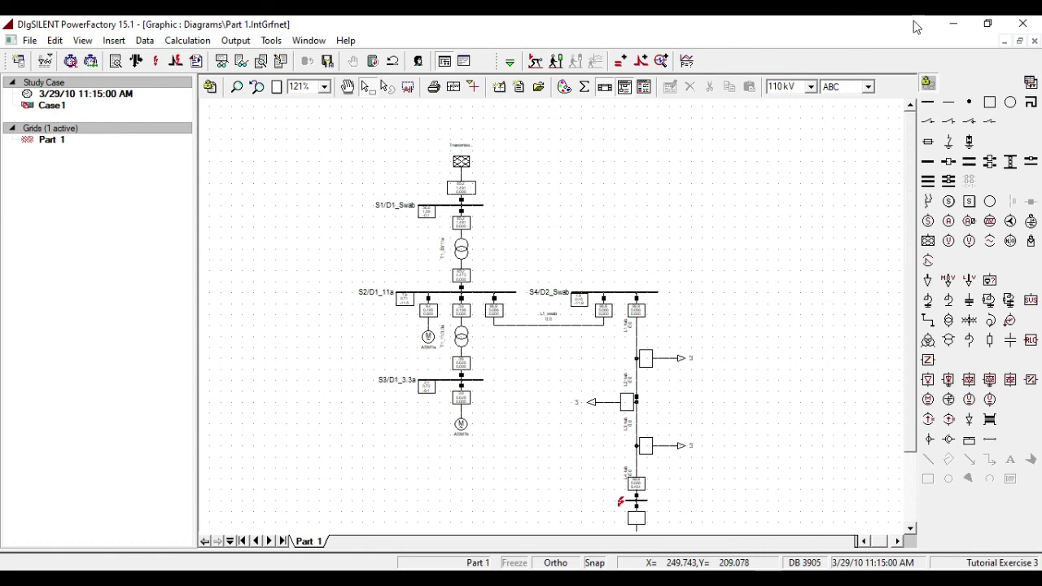
# - Minimise the PowerFactory application window
pyautogui.click(955, 24)
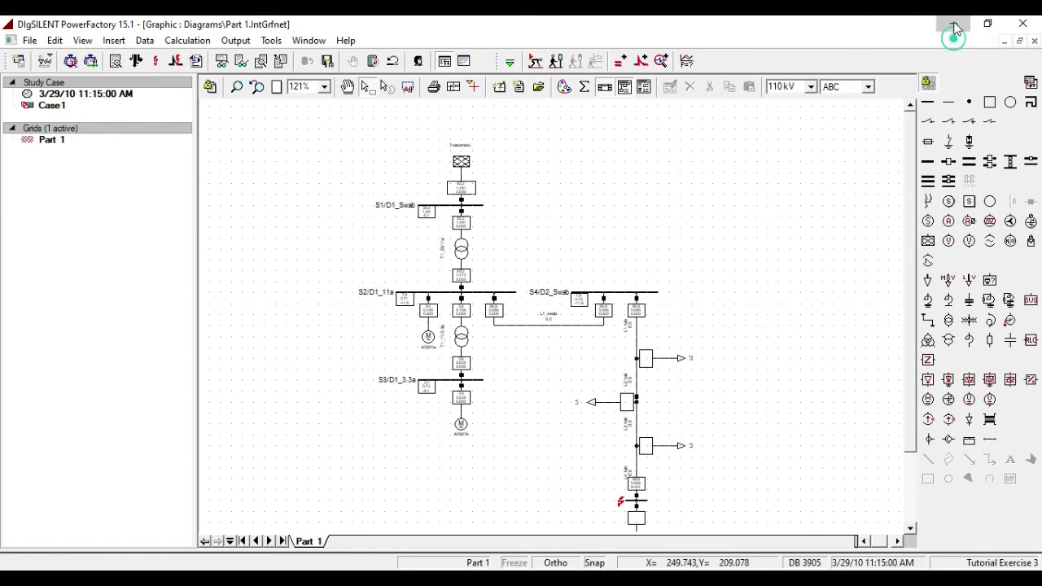